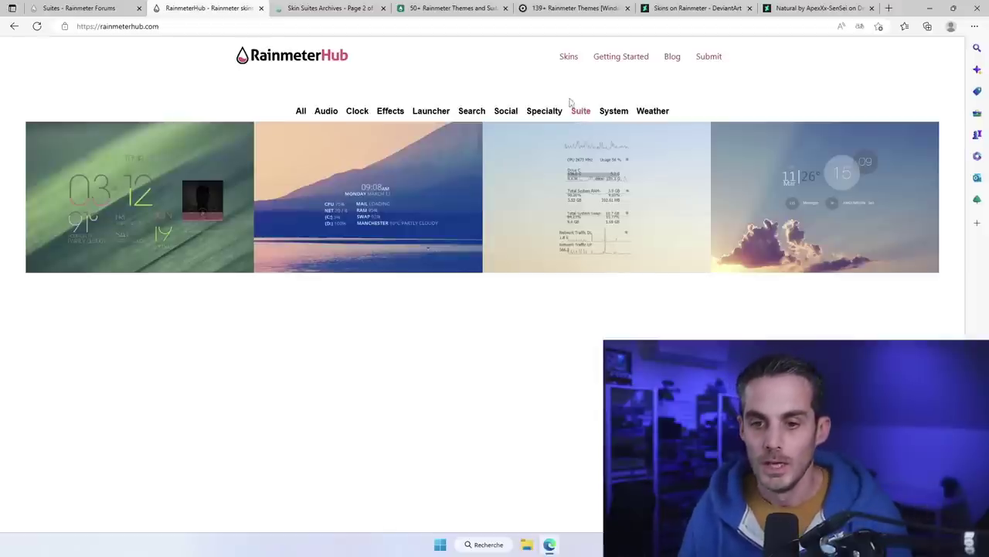
Browse the Audio, Effects, Clock and Search skin categories on RainmeterHub
click(326, 112)
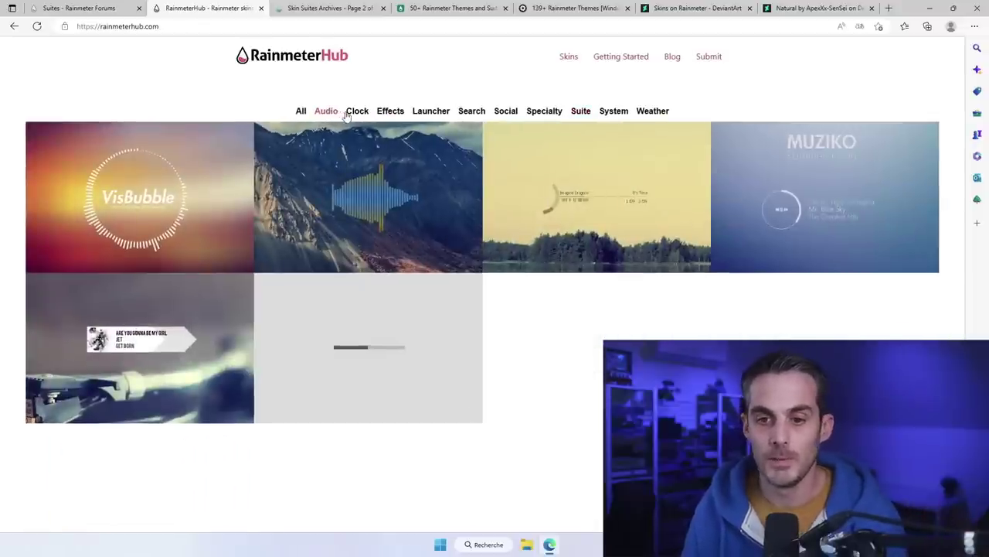
click(388, 112)
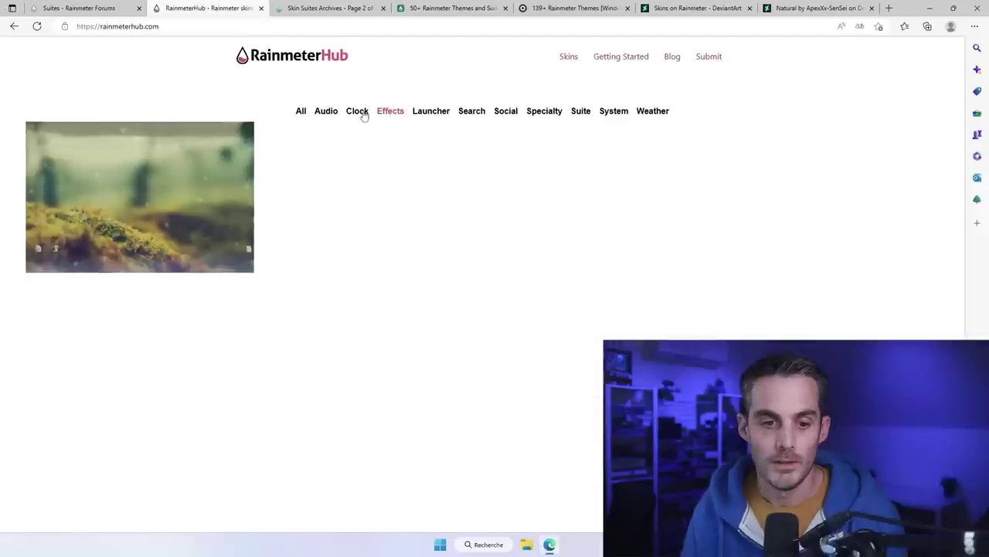
click(356, 112)
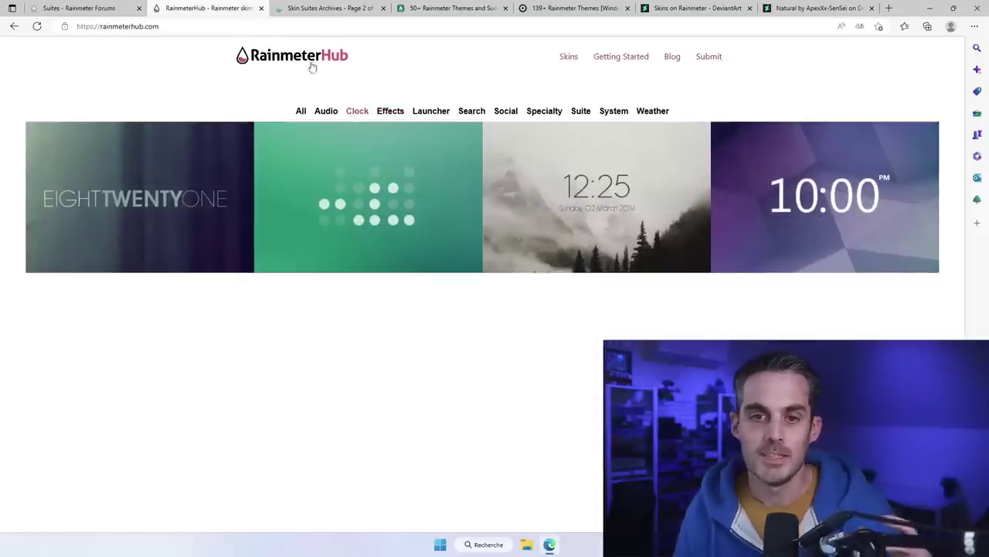
mouse_move(334, 10)
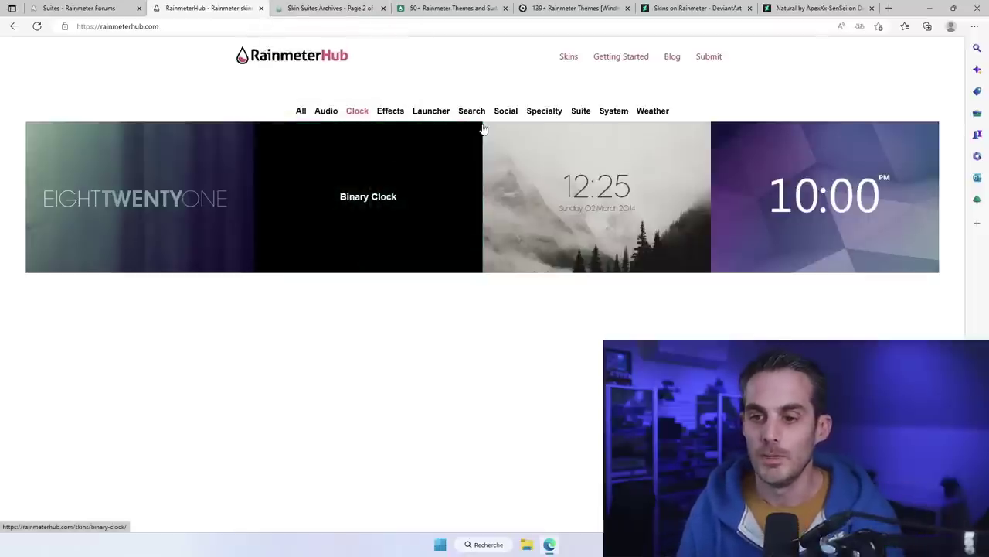
mouse_move(297, 9)
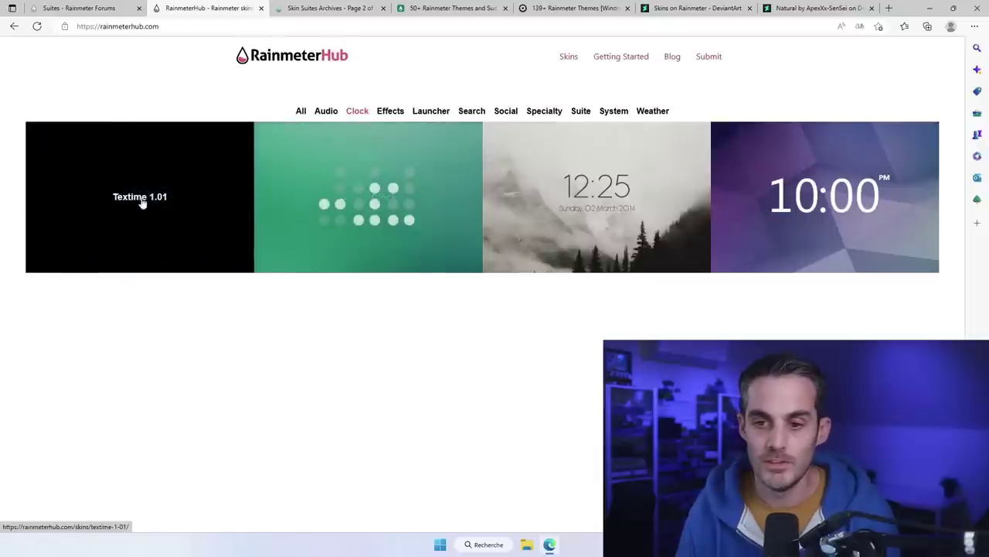
click(472, 112)
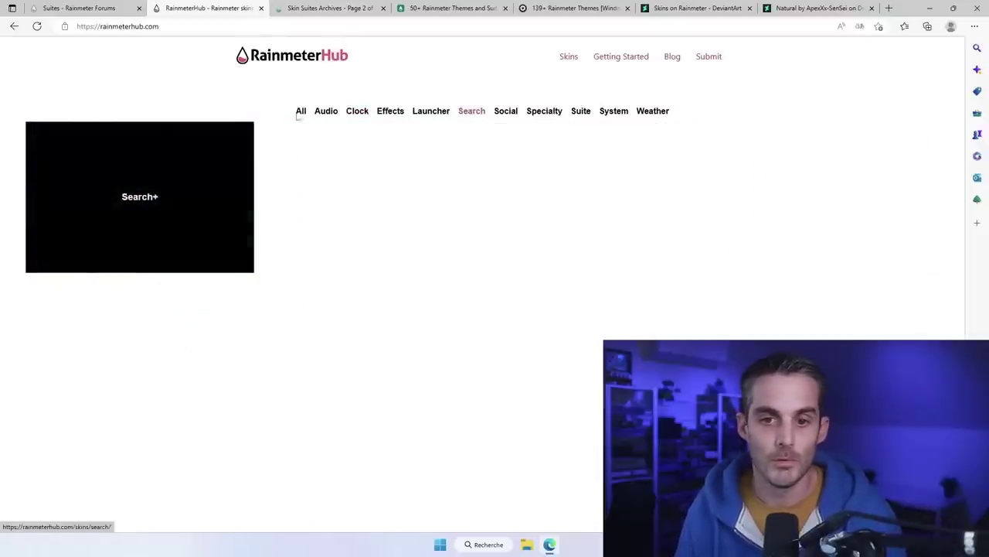
Browse the System Monitoring category on rainmeter-skins.com and view the FlyAway Rainmeter Theme HUD page
click(358, 11)
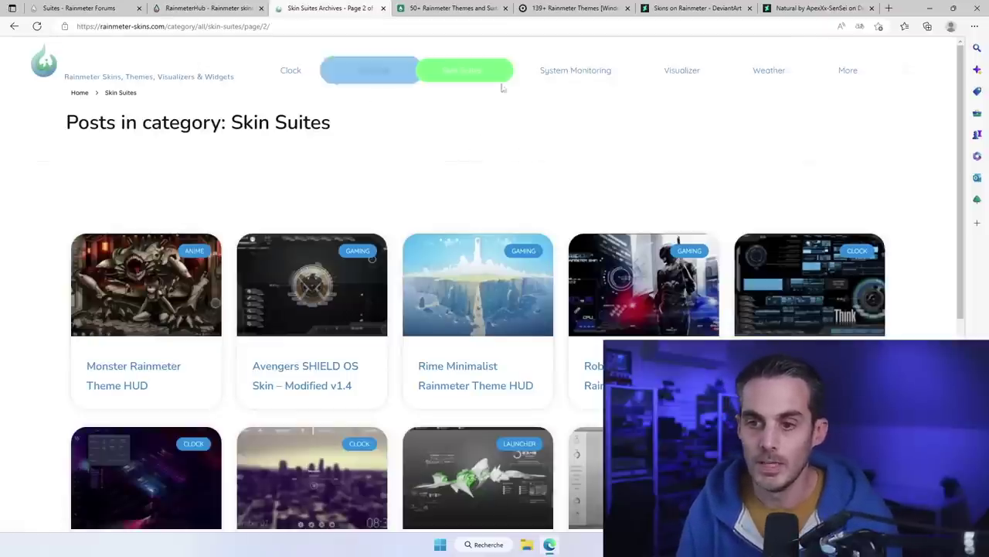
click(555, 76)
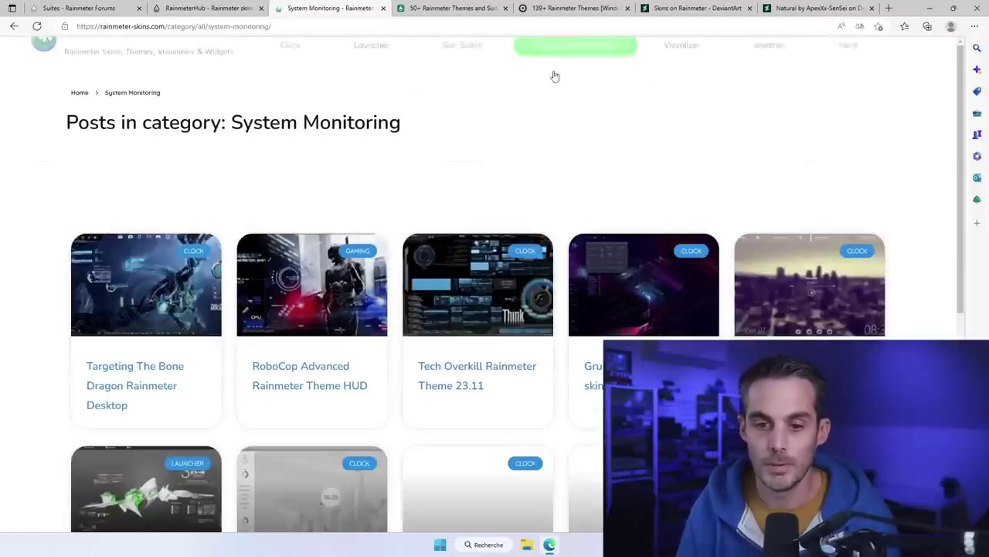
scroll(550, 77, down, 2)
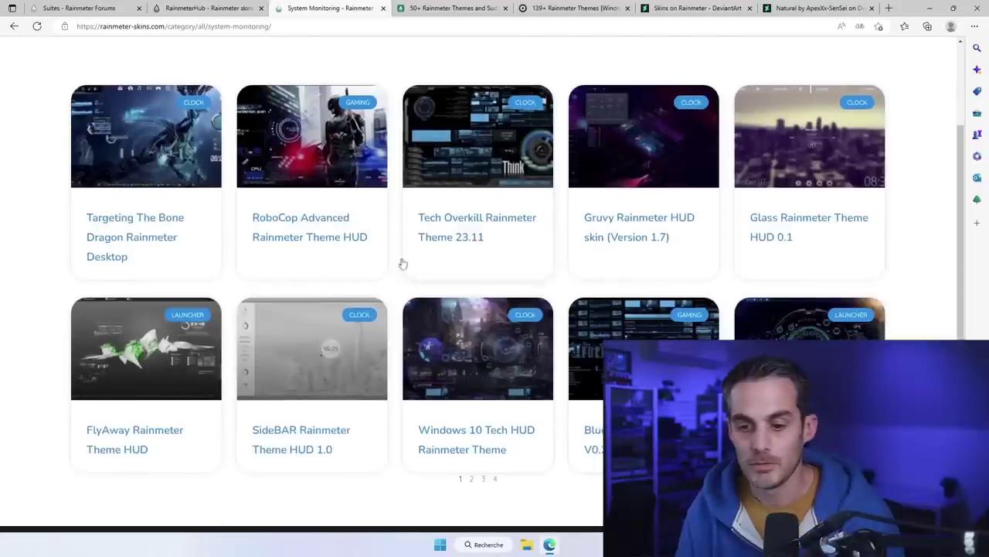
click(160, 363)
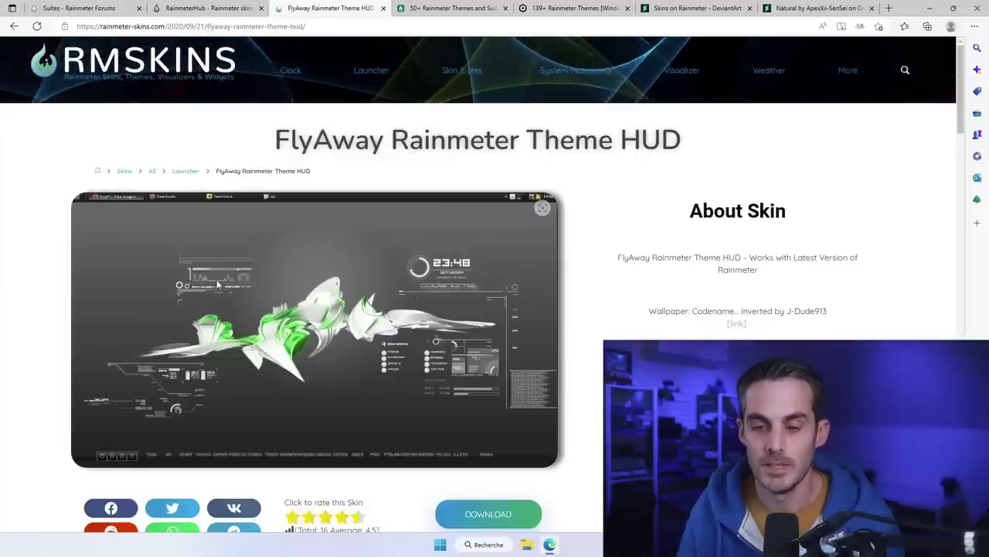
Browse the suite and theme skins on RainmeterUI and examine the Avengers Shield OS page with its screenshots
click(428, 9)
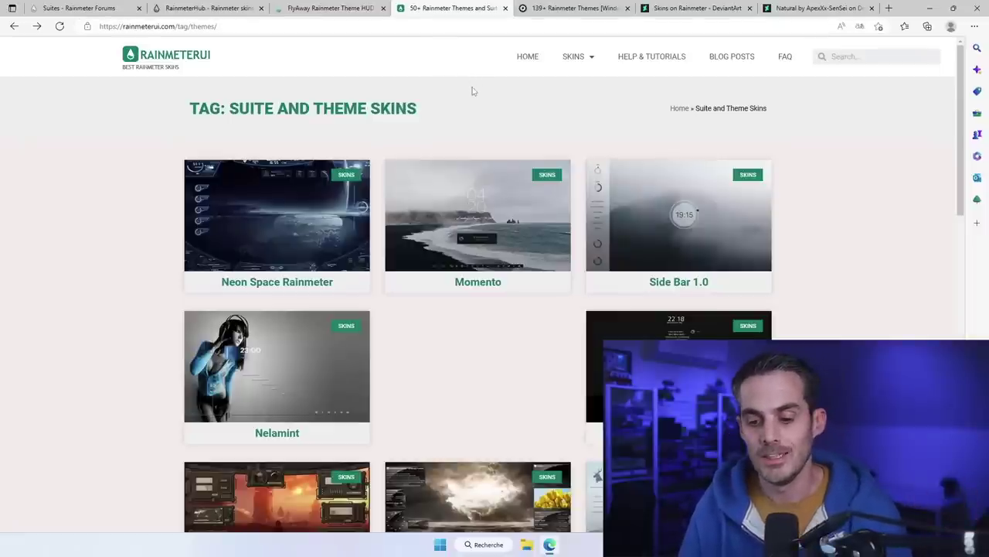
scroll(484, 128, down, 3)
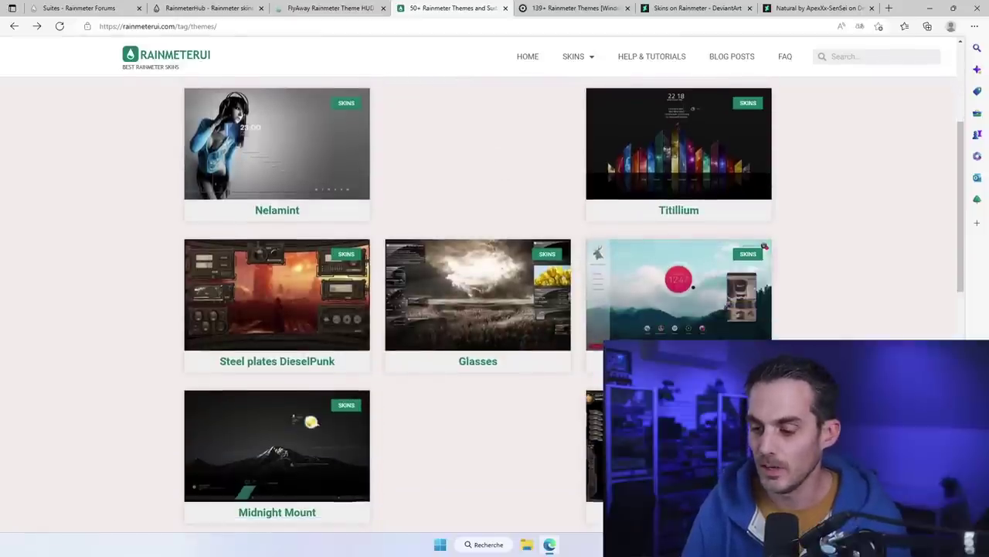
click(595, 456)
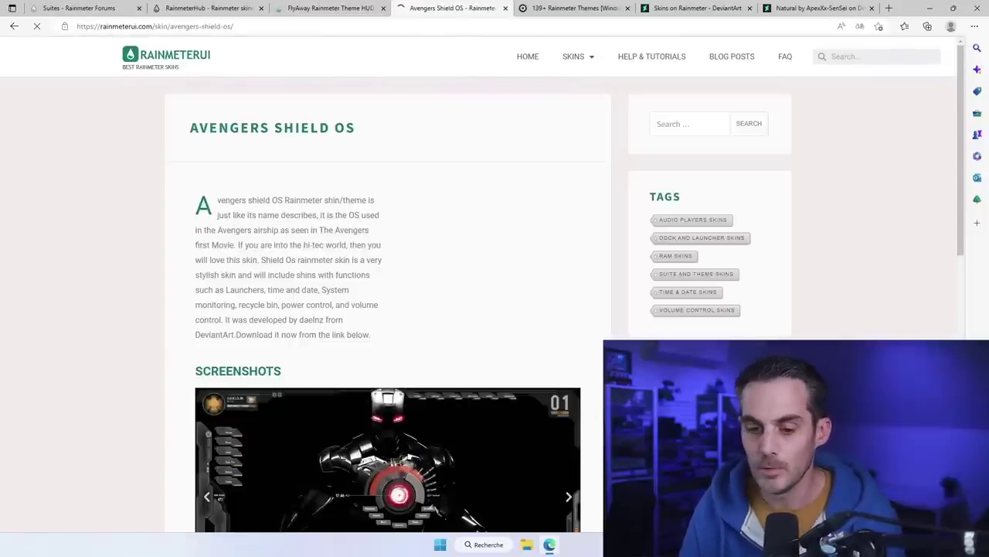
scroll(400, 290, down, 2)
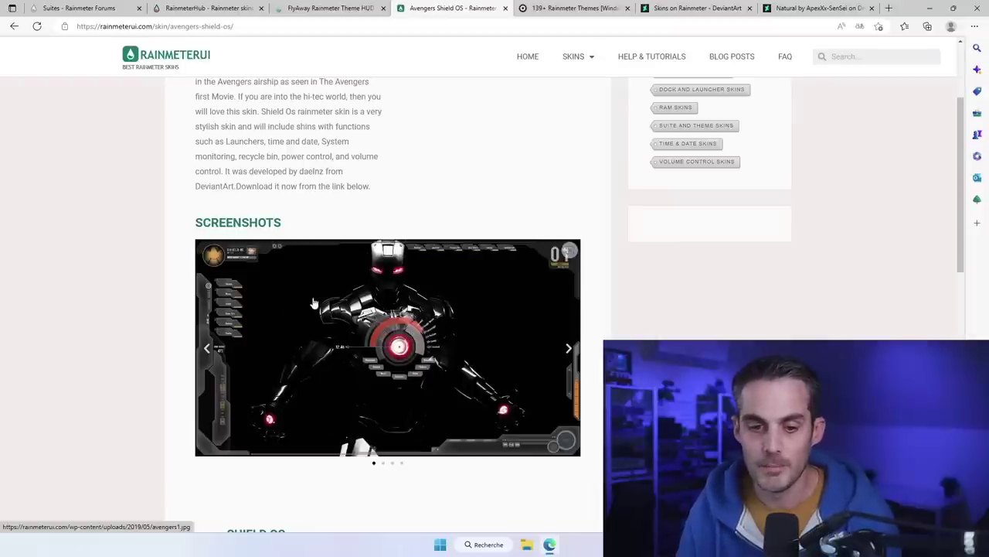
scroll(313, 301, down, 3)
scroll(313, 302, up, 3)
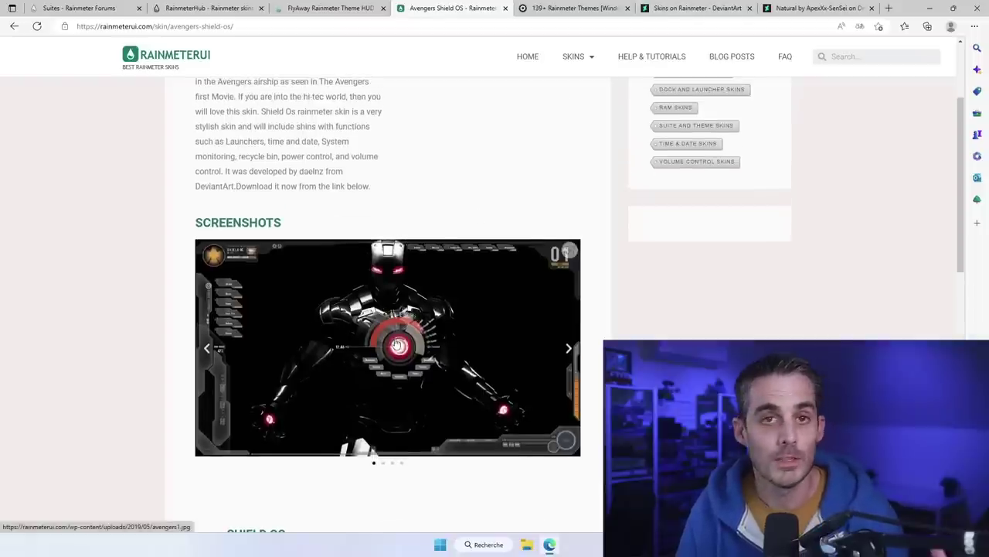
Look through the Rainmeter themes listed on VisualSkins
click(572, 9)
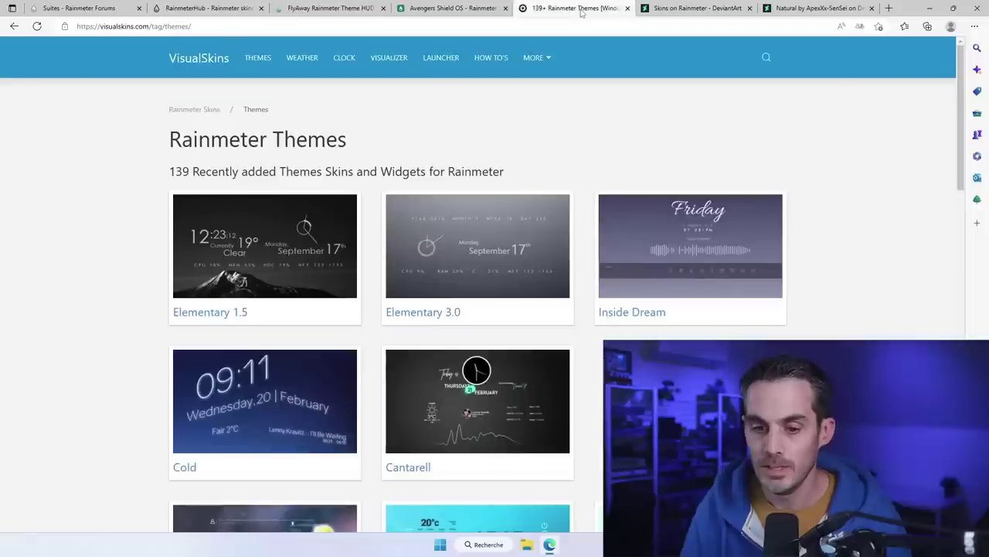
scroll(464, 177, down, 3)
scroll(463, 181, up, 4)
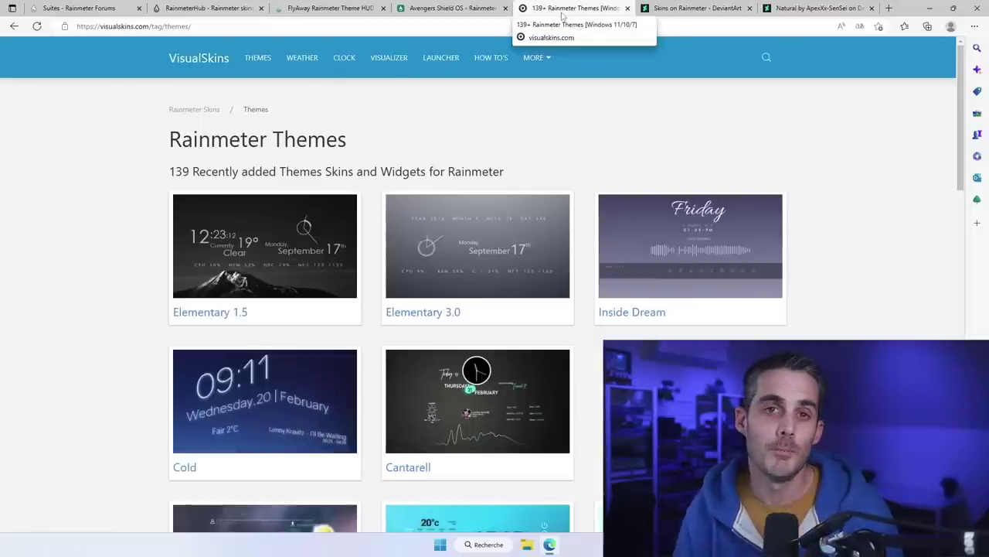
Browse the Rainmeter skins gallery on DeviantArt and view the Monterey Rainmeter 1.0 page
click(670, 8)
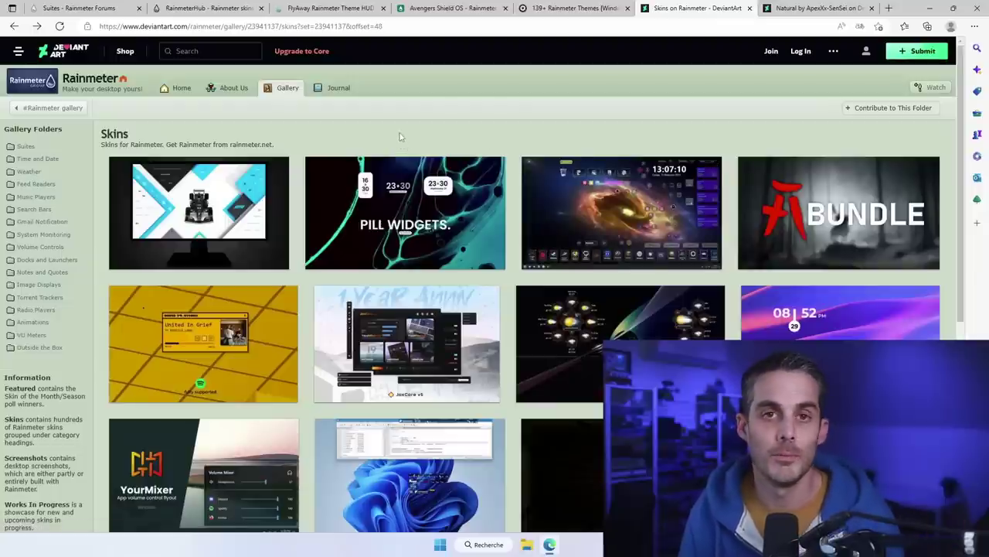
scroll(404, 135, down, 5)
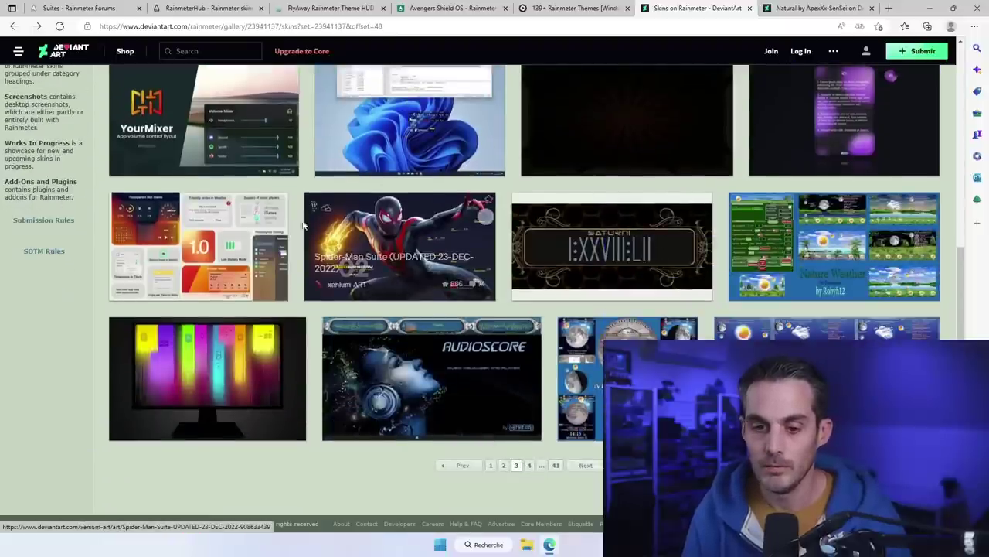
click(209, 244)
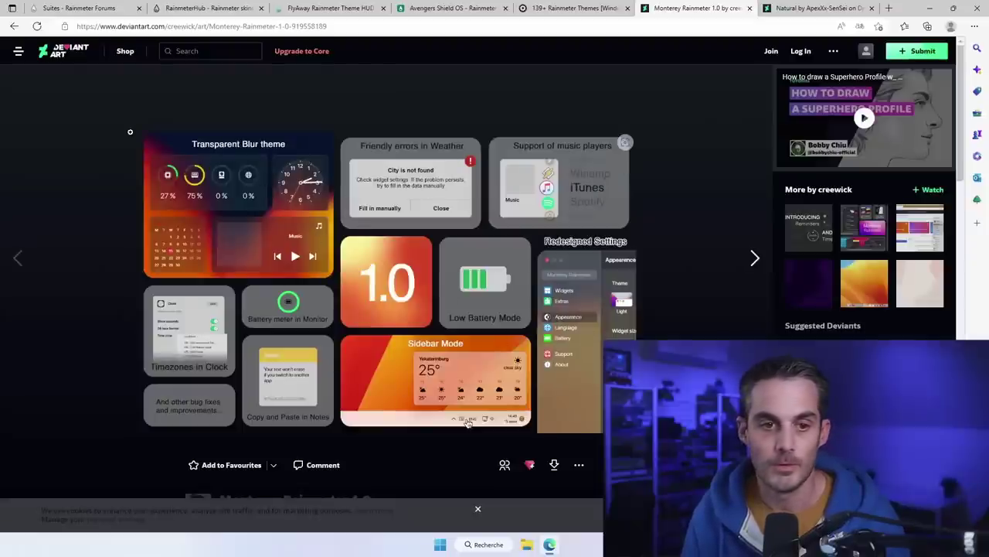
Try to download the Natural skin from its DeviantArt page
key(ctrl+Tab)
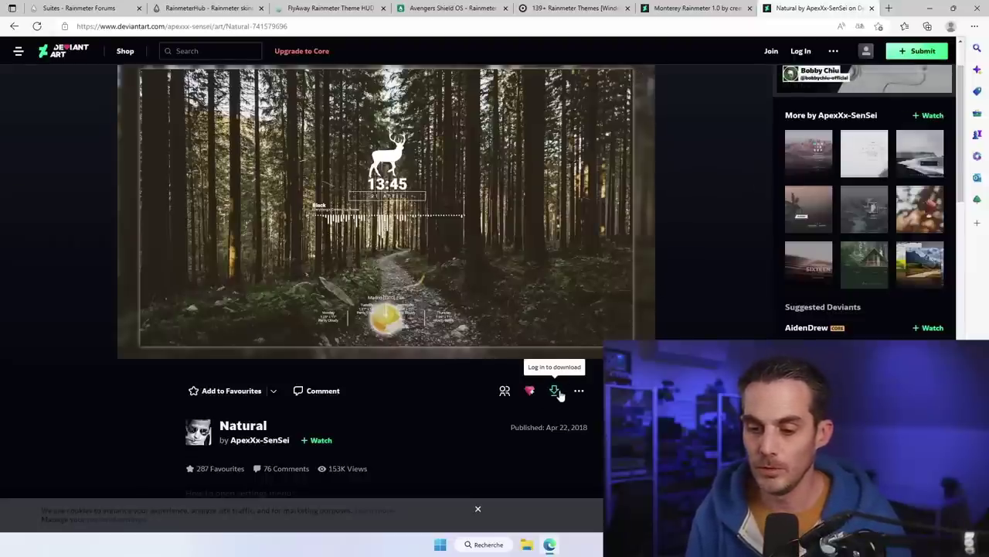
click(559, 395)
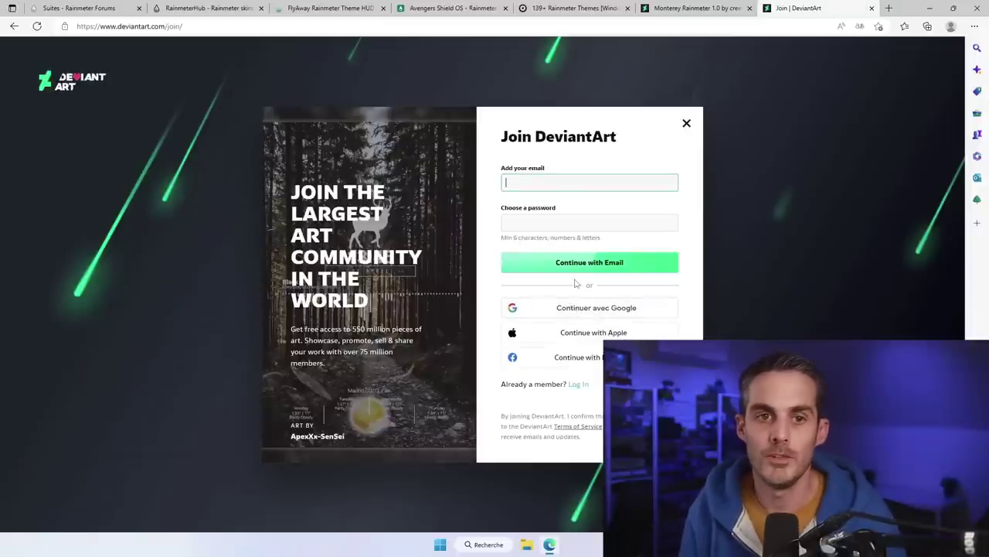
click(332, 10)
click(449, 9)
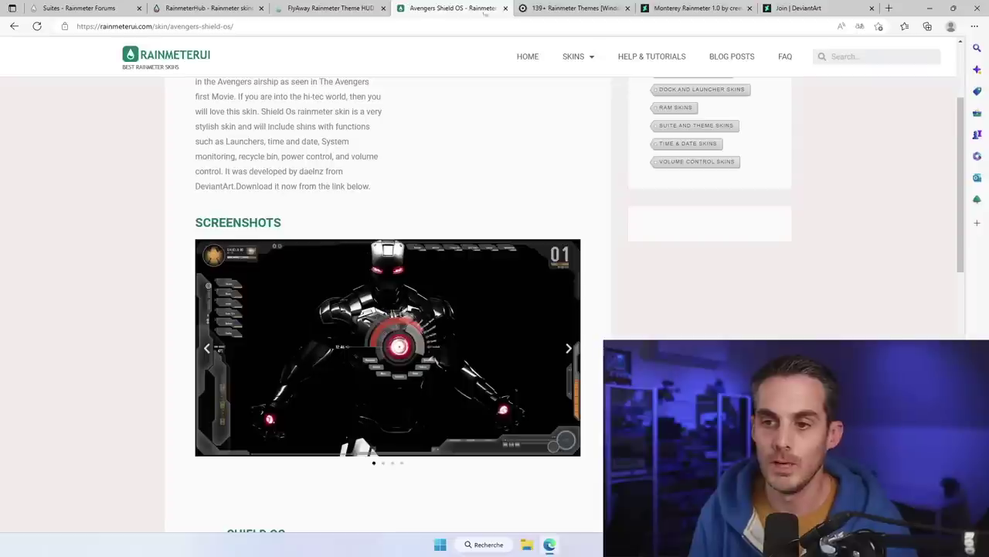
click(549, 9)
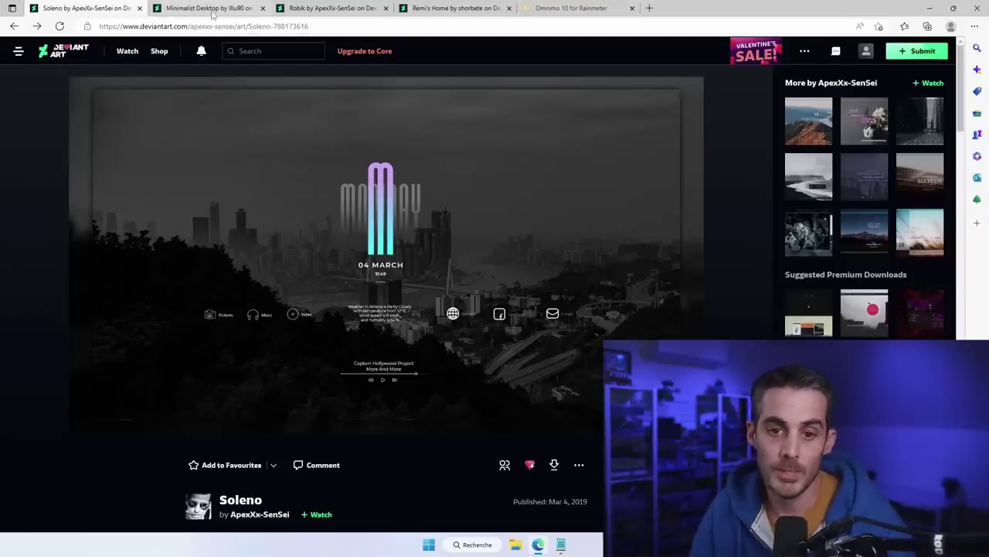
View the previews of the Minimalist Desktop and Robik skins on DeviantArt
click(208, 9)
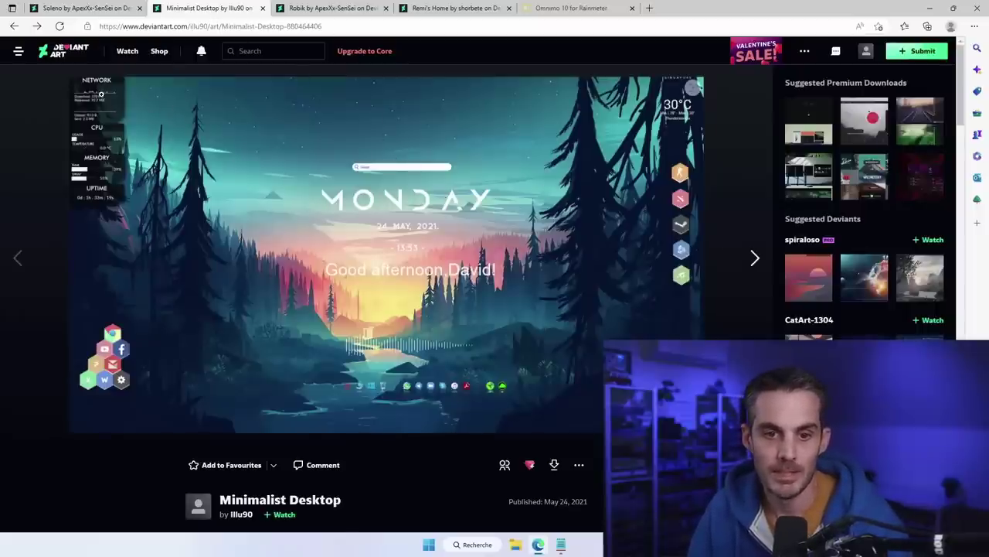
click(323, 9)
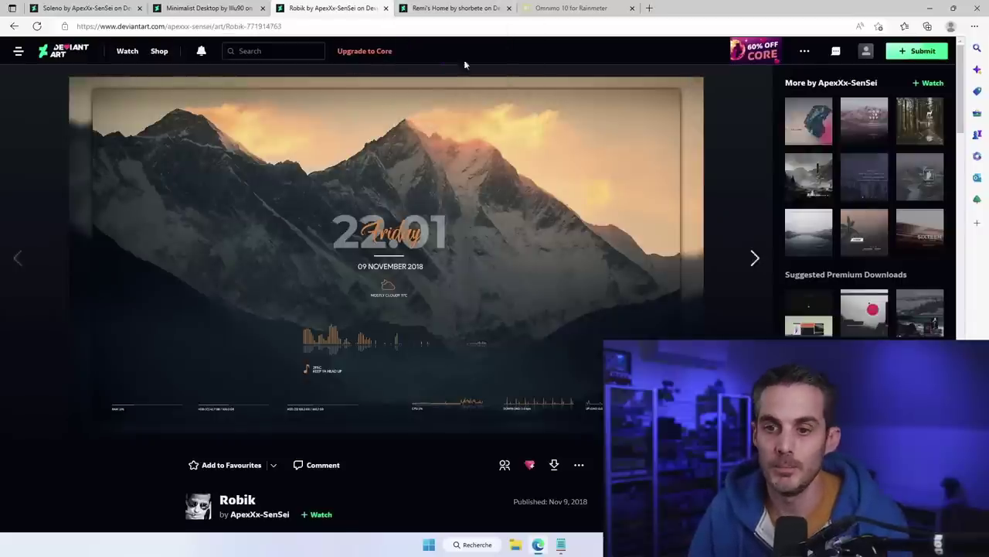
Show the Remi's Home skin page on DeviantArt and examine its two preview images
click(462, 10)
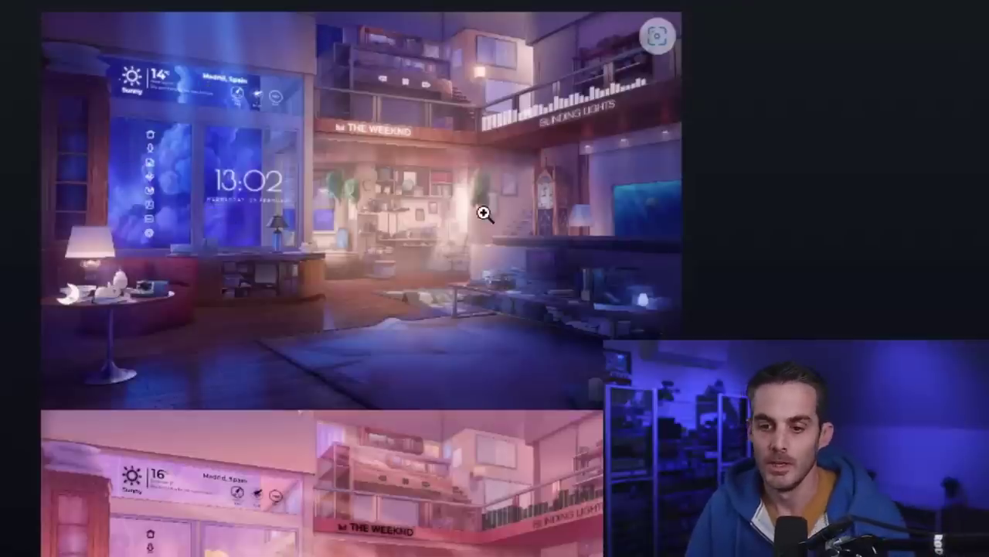
scroll(611, 216, down, 3)
scroll(612, 224, up, 2)
scroll(612, 226, up, 1)
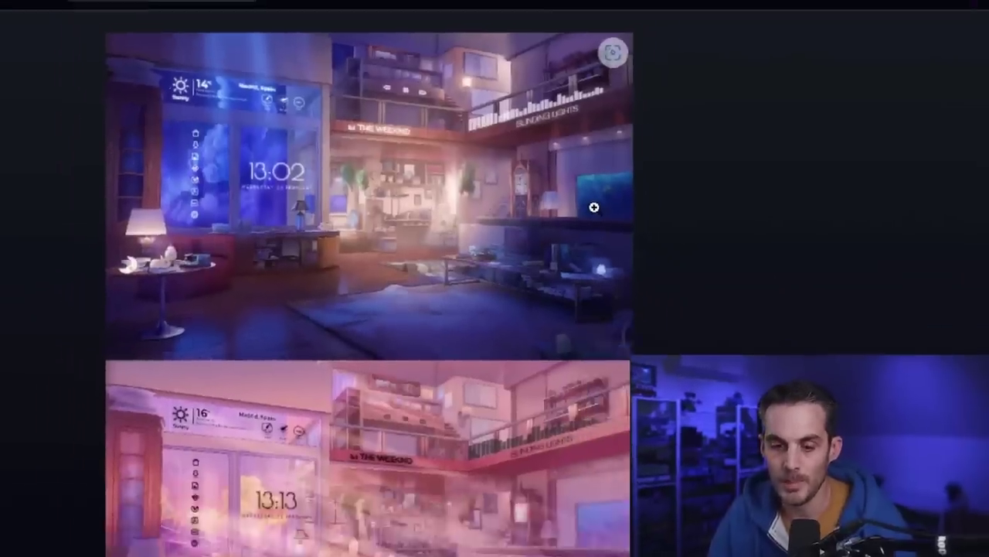
scroll(595, 208, down, 3)
scroll(557, 174, down, 1)
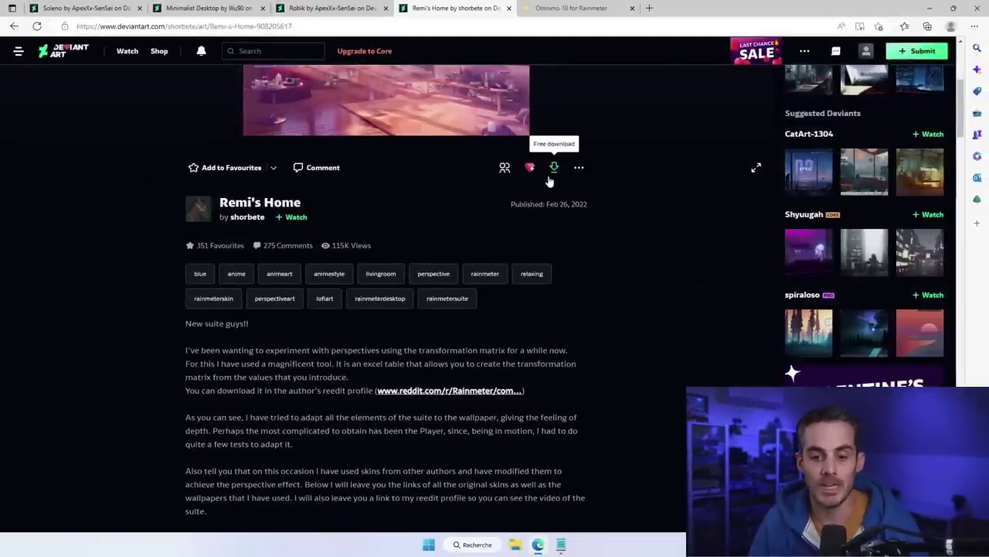
Read the Remi's Home description, including the links to the original skins and the wallpaper credits
scroll(549, 181, down, 3)
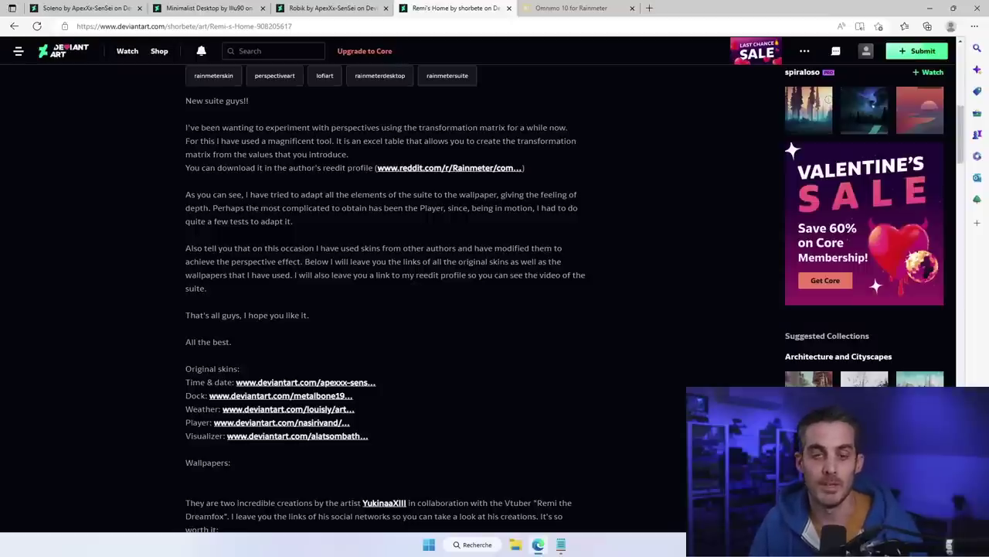
scroll(277, 158, down, 3)
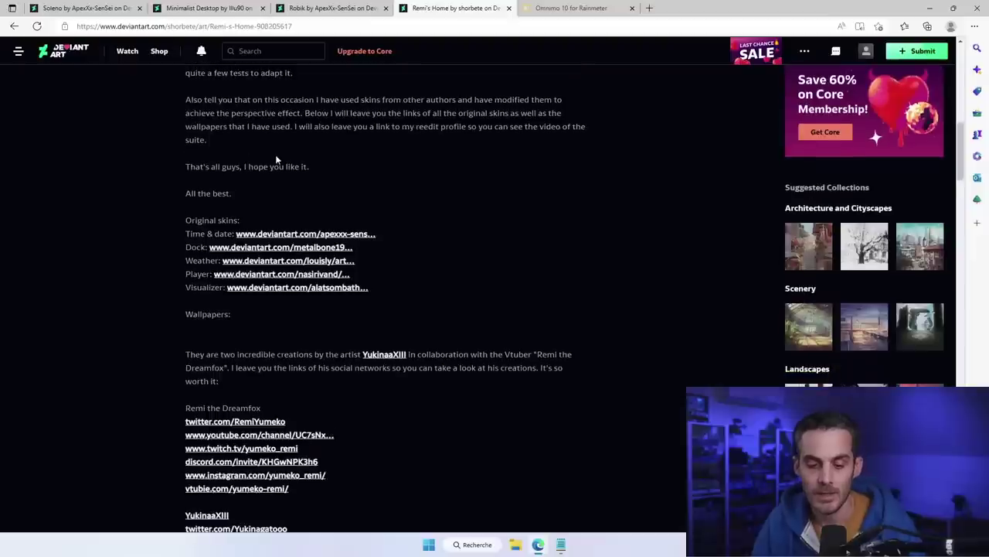
scroll(360, 190, up, 3)
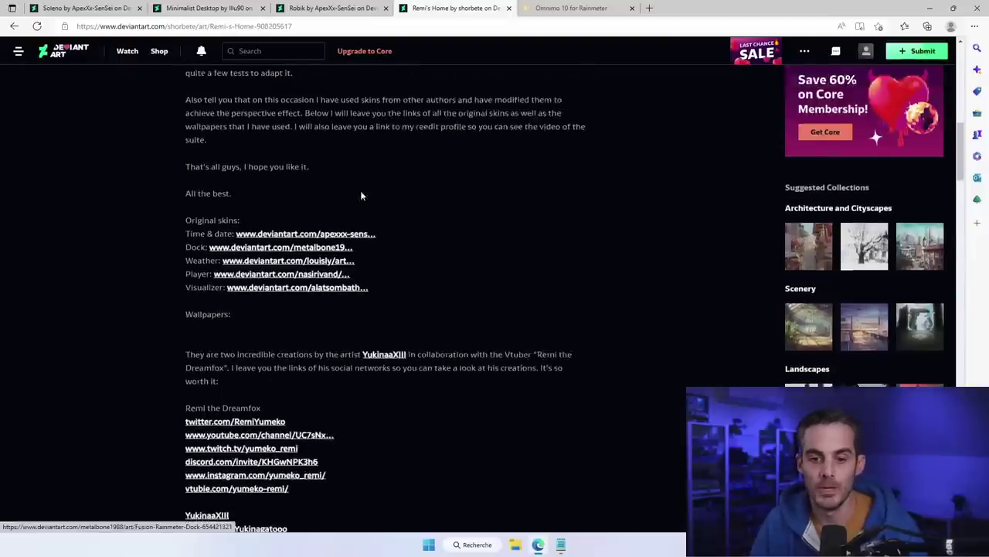
Download the Remi's Home skin package from its DeviantArt page
scroll(405, 266, up, 4)
scroll(416, 263, up, 3)
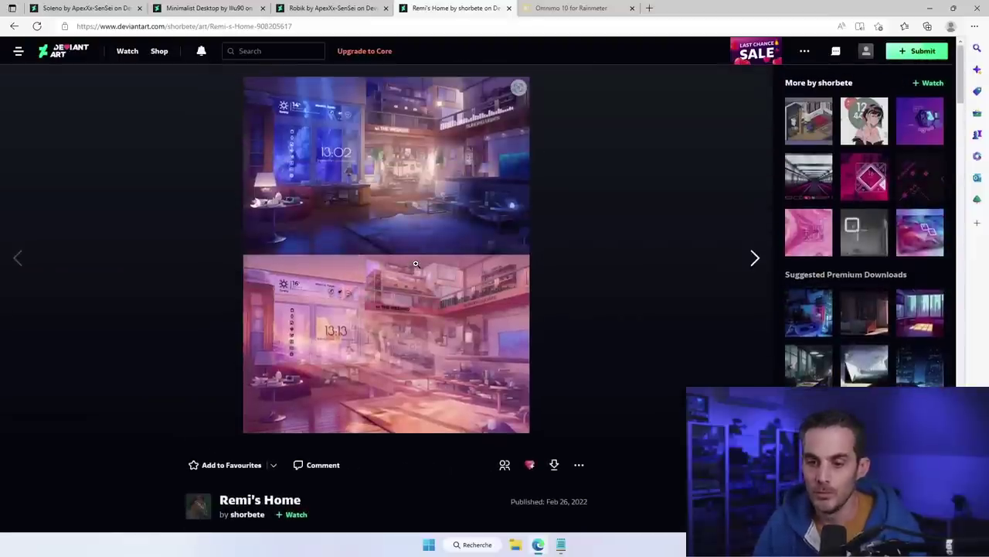
scroll(551, 224, down, 2)
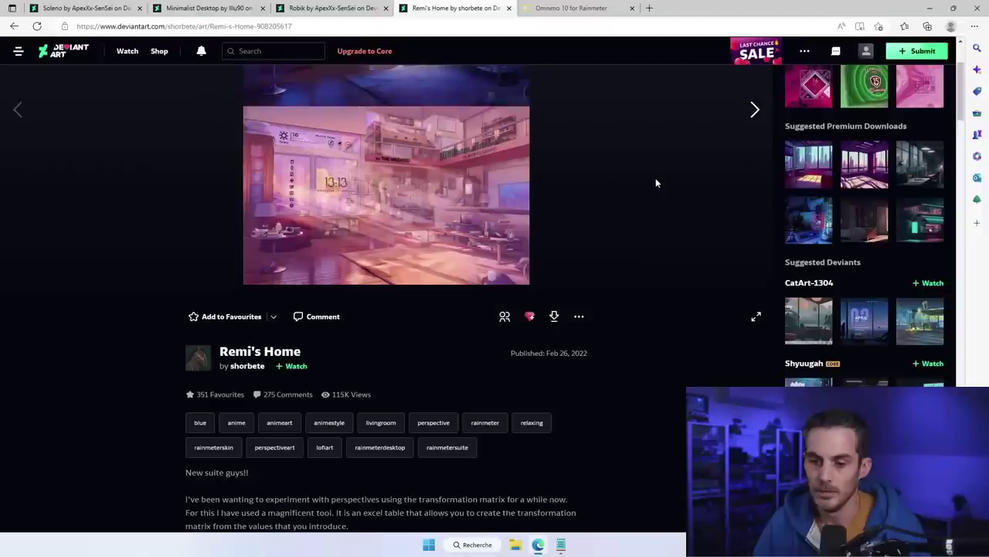
click(555, 317)
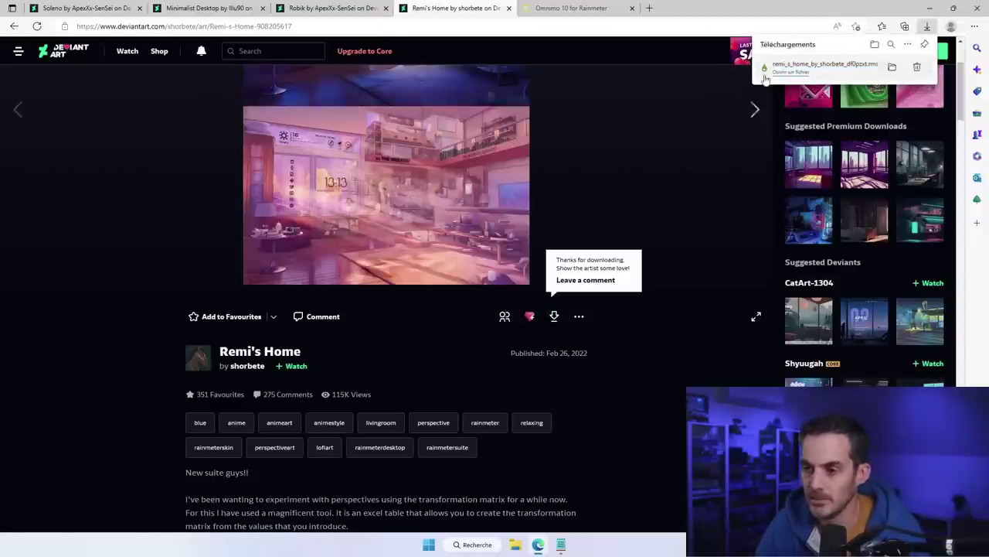
Open the downloaded Remi's Home package and install its Home skin with the Rainmeter Skin Installer
click(788, 73)
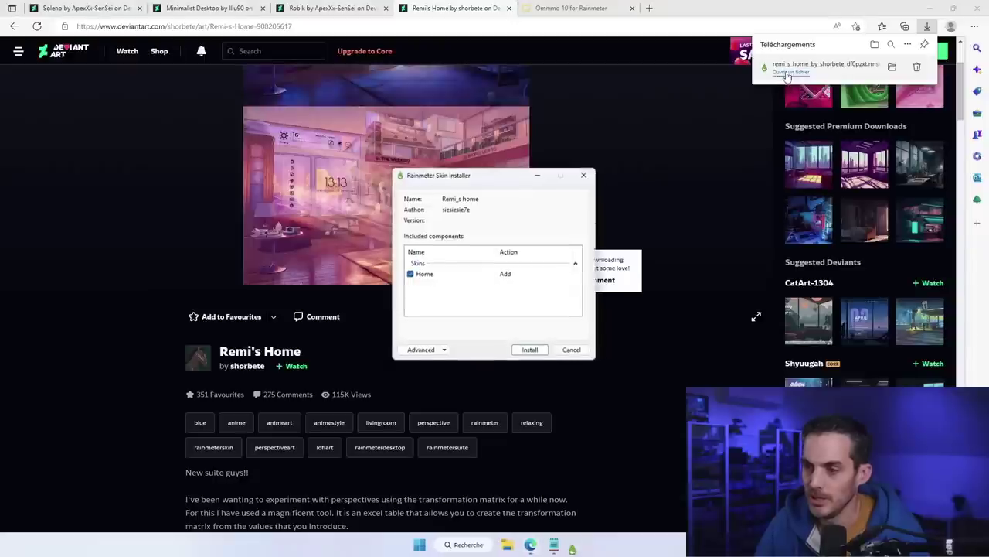
click(928, 8)
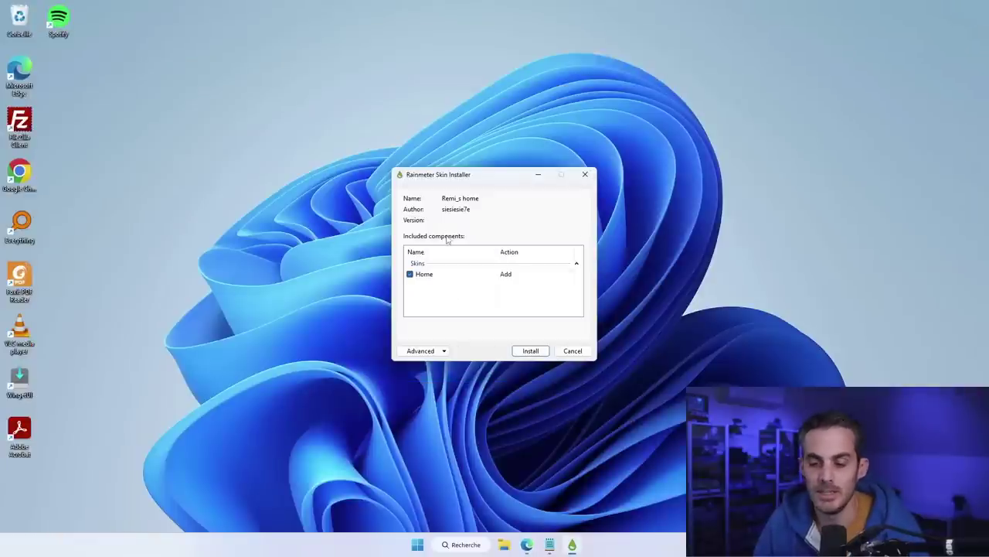
click(533, 351)
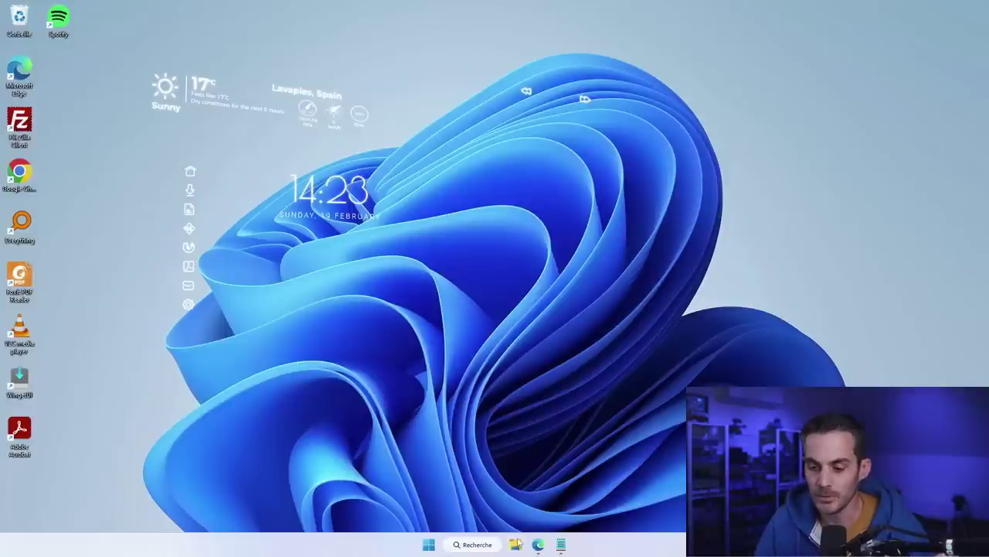
Browse to Documents > Rainmeter > Skins > Home in File Explorer and examine the installed skin's folder contents
key(super+e)
click(278, 341)
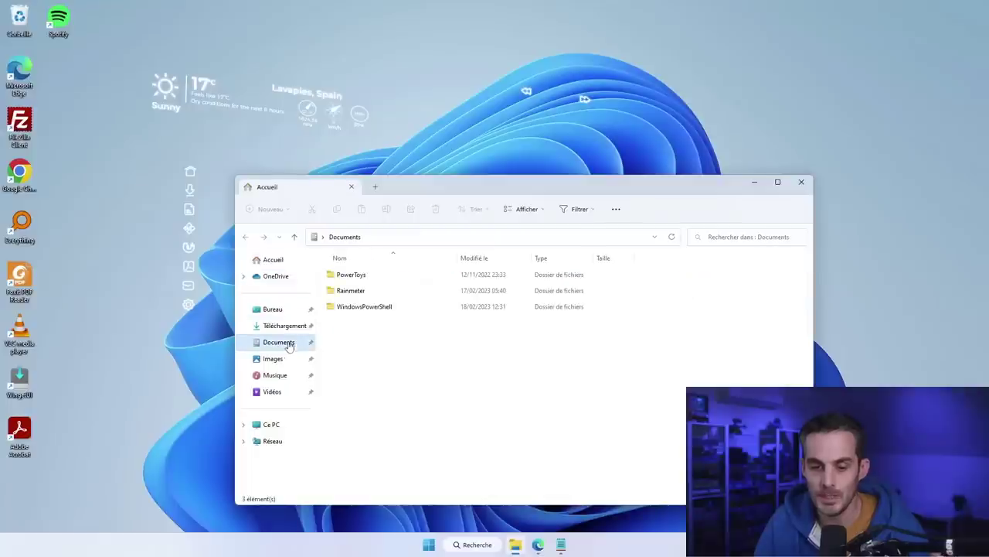
double_click(350, 290)
double_click(352, 276)
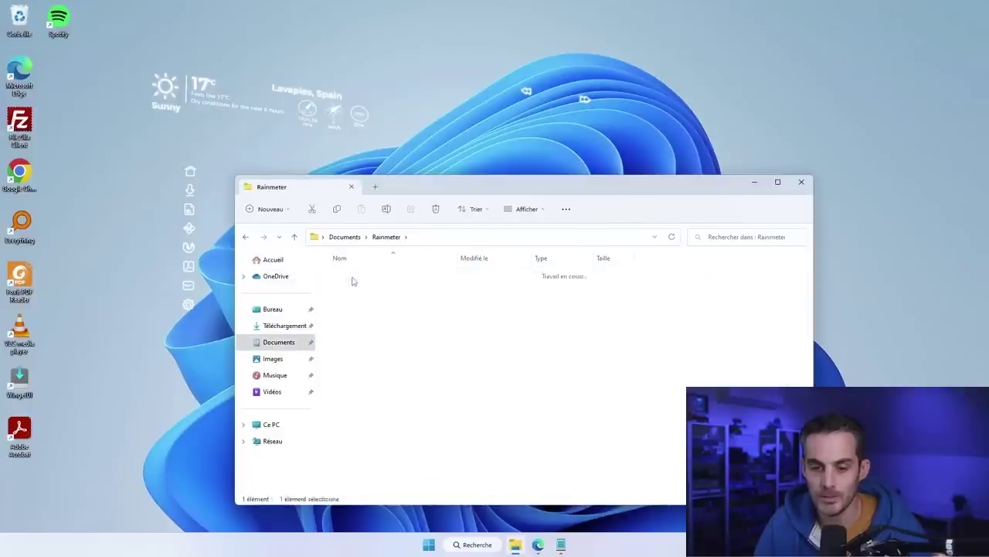
click(348, 291)
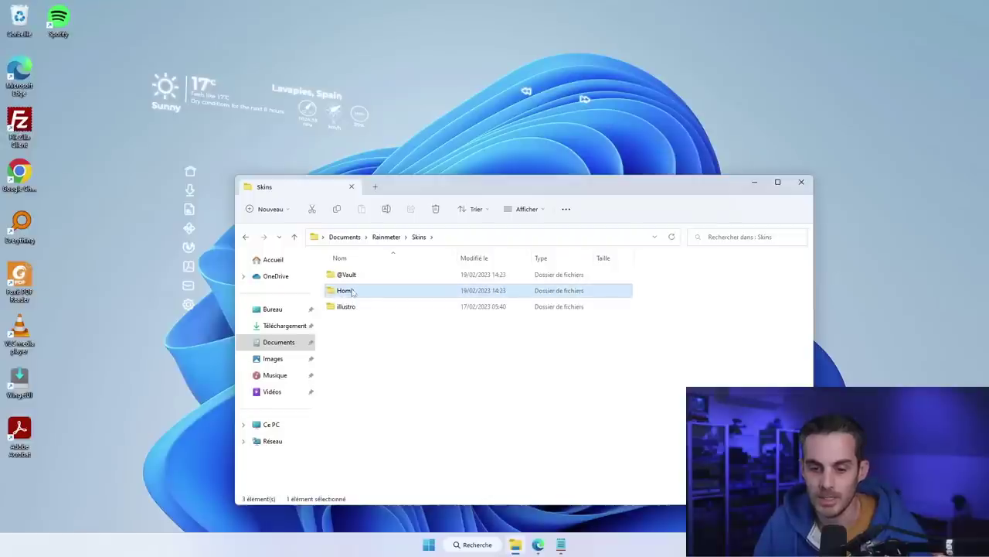
double_click(352, 292)
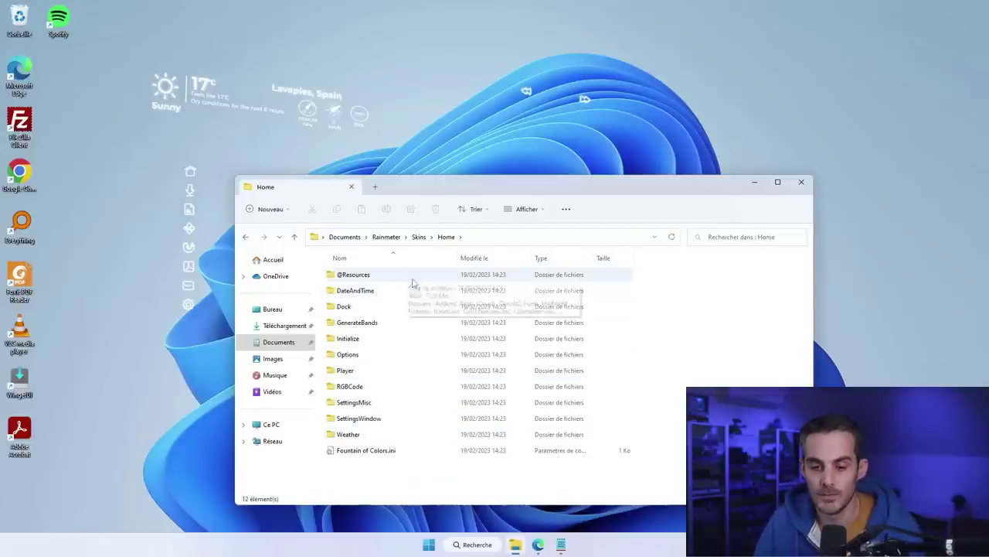
click(755, 182)
Set Night.jpg from the Images folder as the desktop background and close the image and folder windows
click(514, 544)
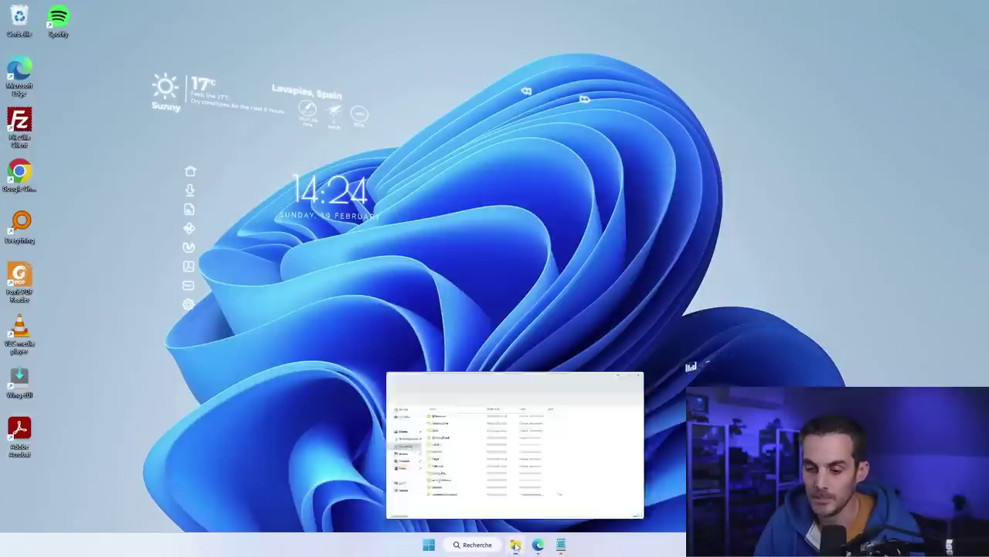
click(273, 359)
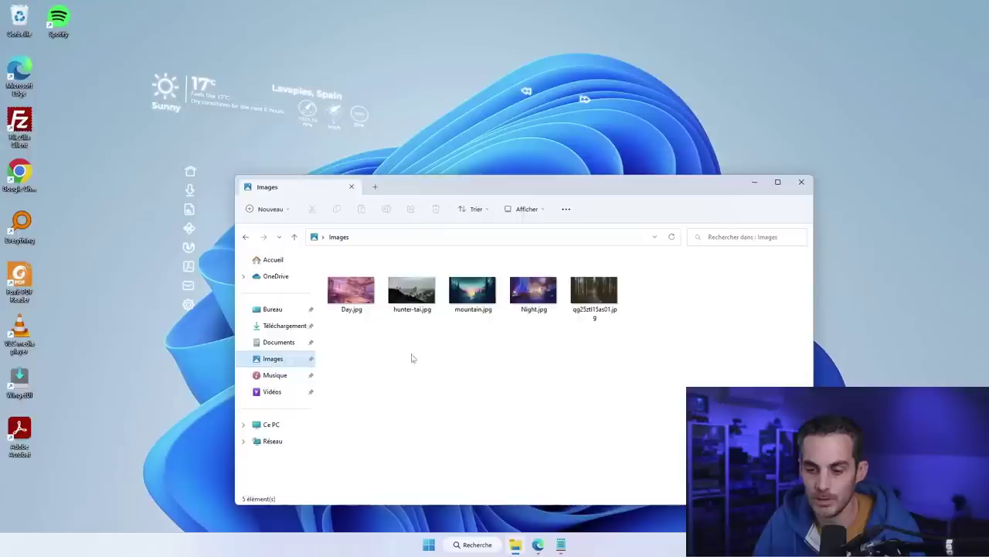
double_click(533, 298)
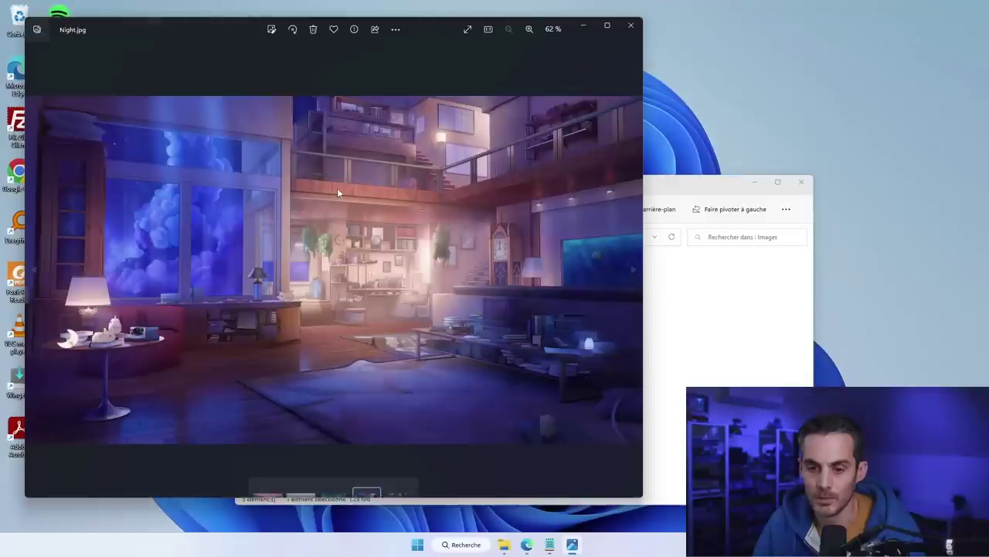
right_click(337, 188)
mouse_move(419, 102)
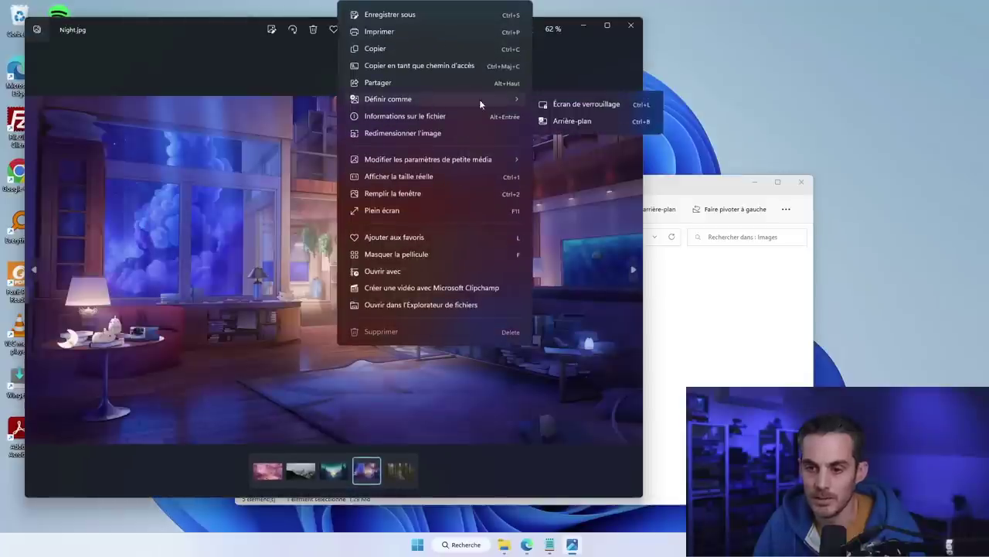
click(575, 122)
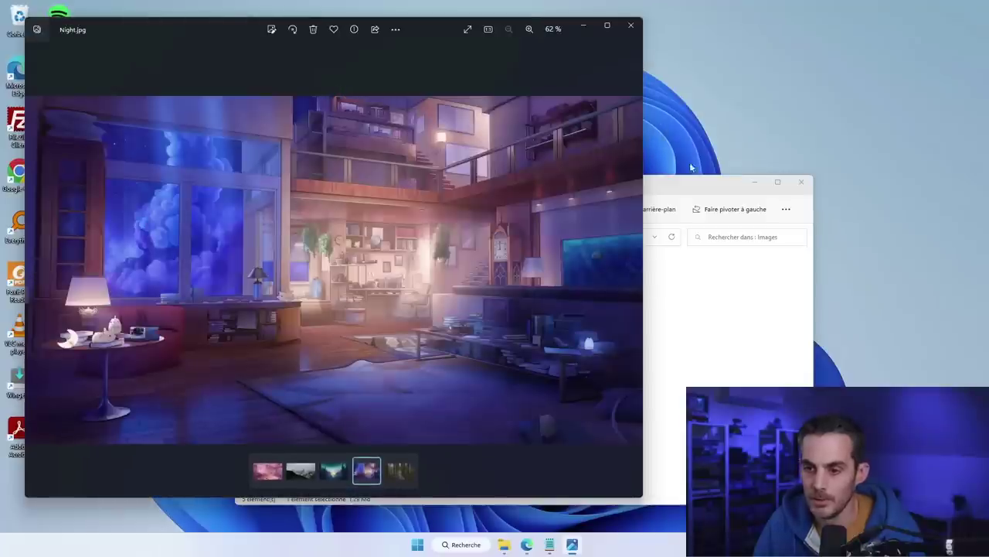
click(630, 27)
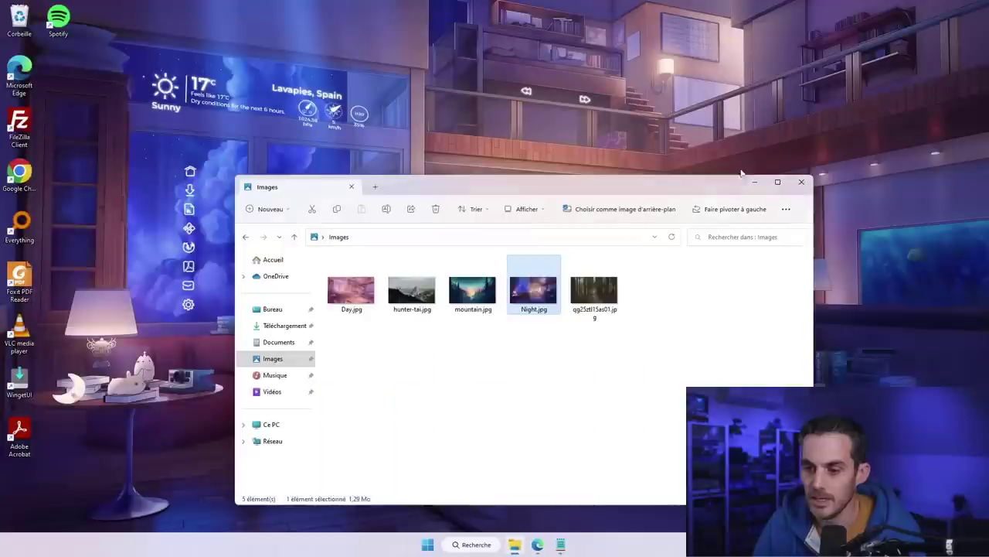
click(802, 182)
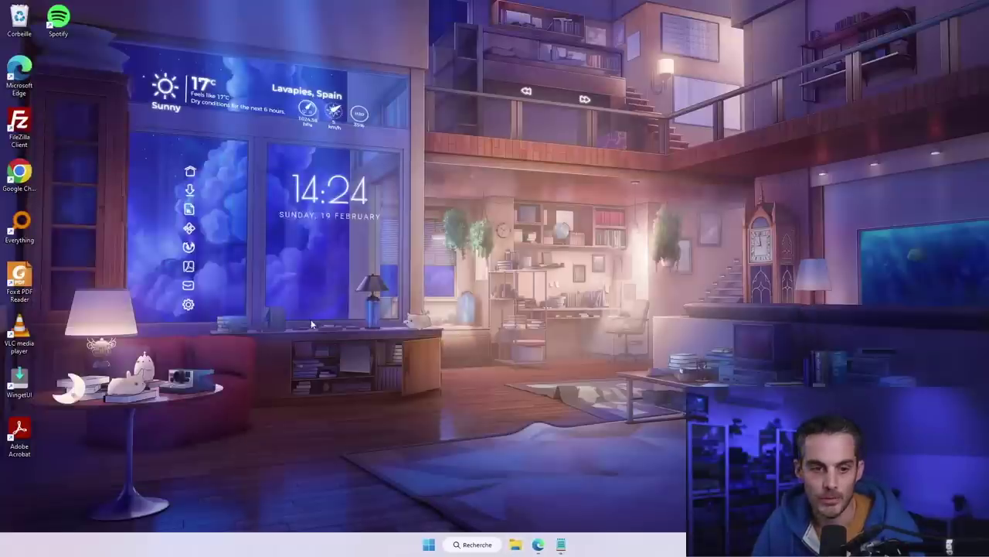
Hide all icons on the Windows desktop
right_click(445, 193)
mouse_move(493, 202)
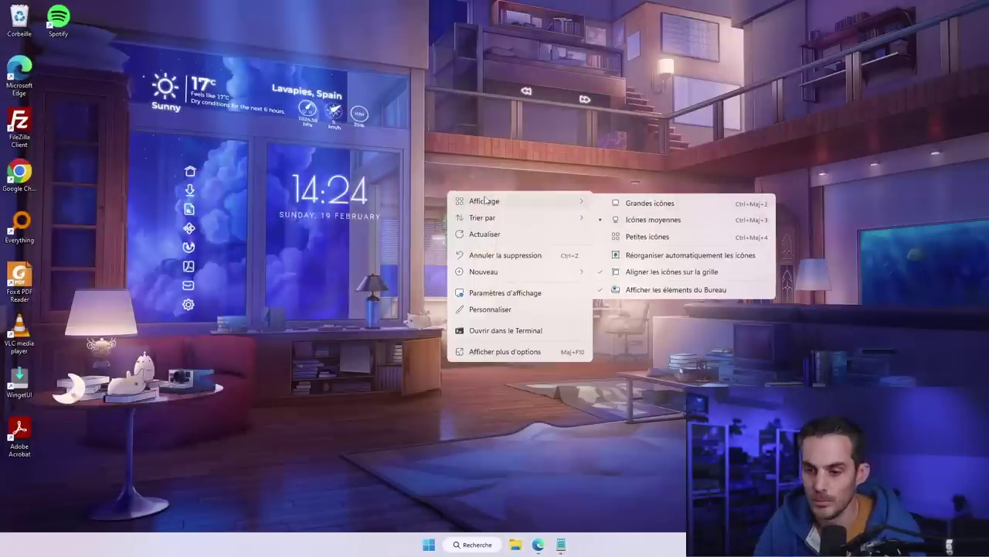
click(648, 291)
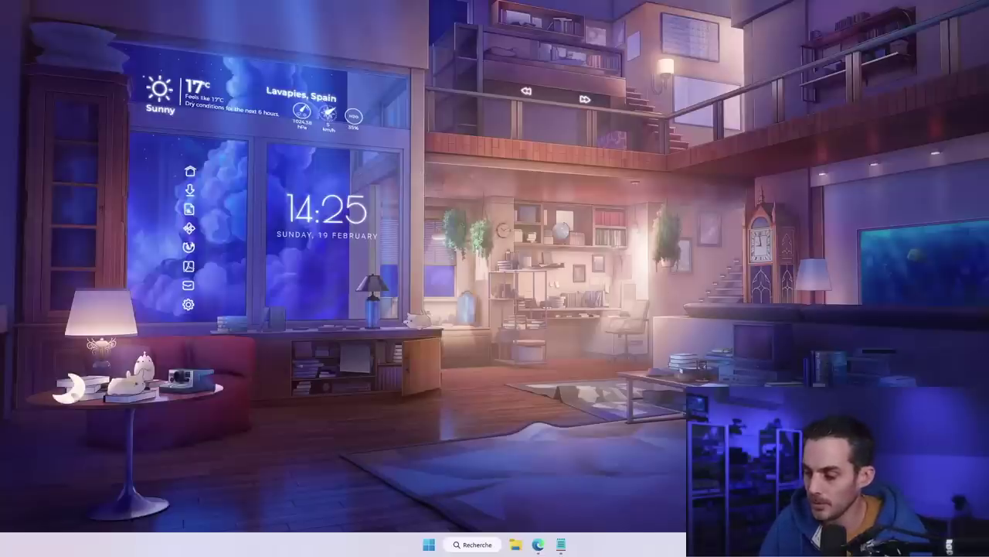
Open the Rainmeter manager, expand the Home skin folder and move the window clear of the desktop widgets
right_click(860, 288)
click(881, 292)
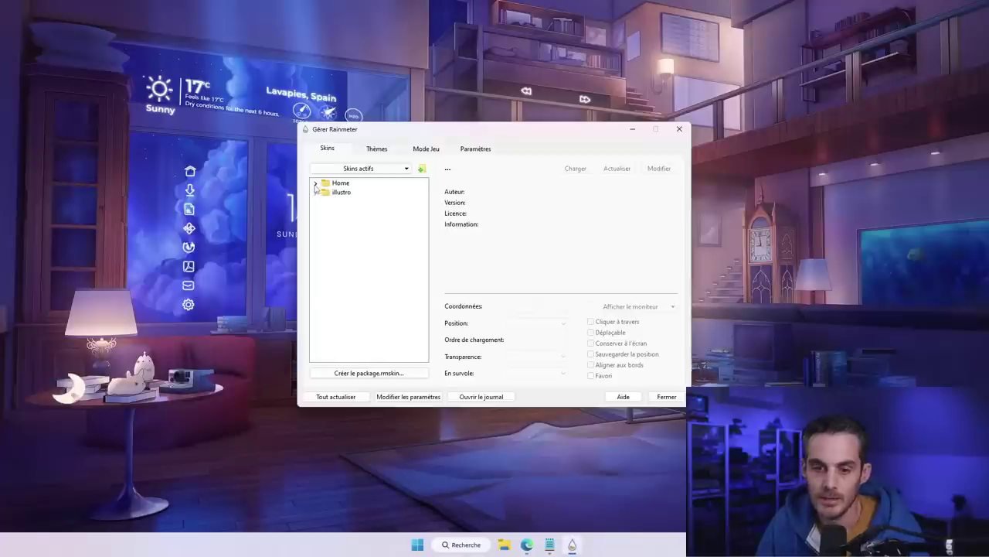
click(316, 183)
drag(378, 132, 523, 206)
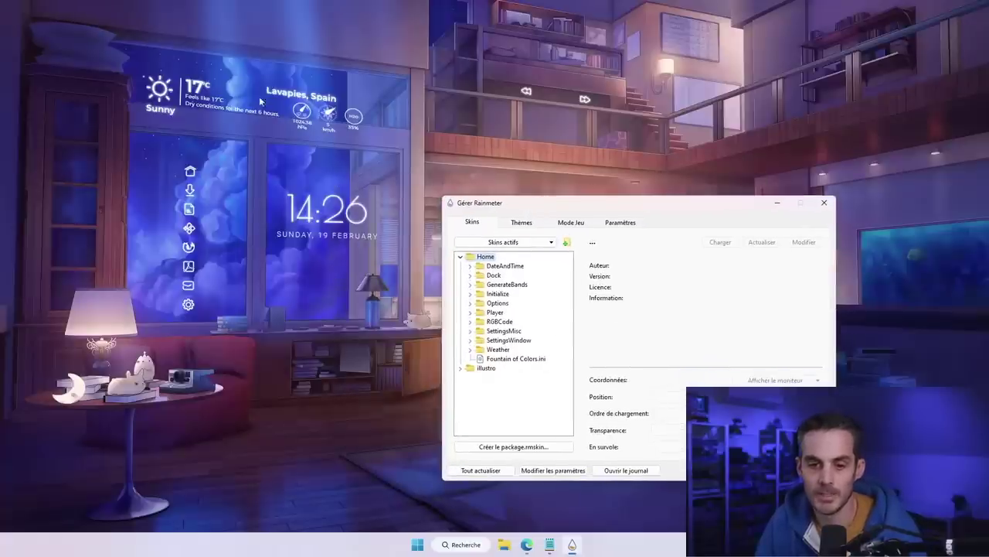
Load Settings.ini from the Home skin's DateAndTime\Settings folder to display the clock's settings panel
click(470, 265)
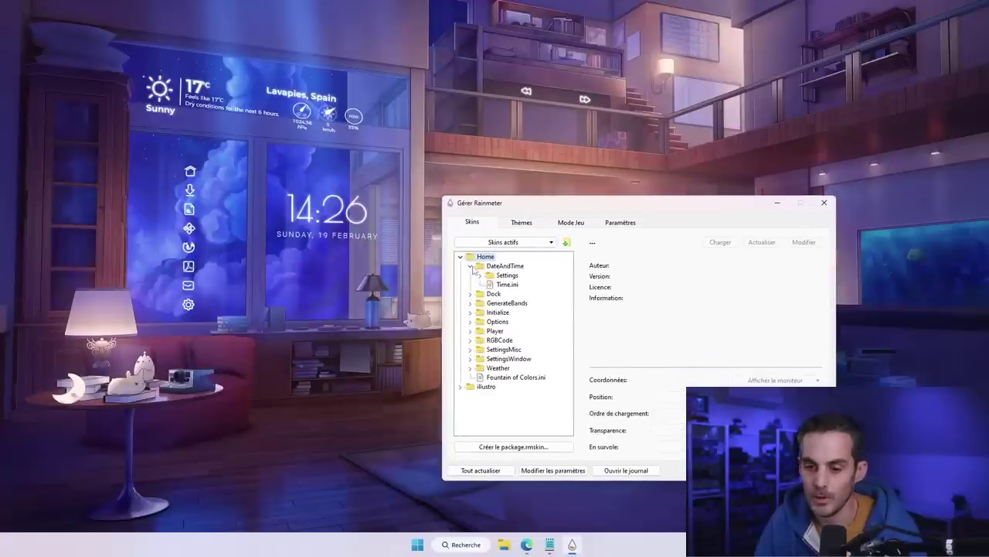
click(479, 275)
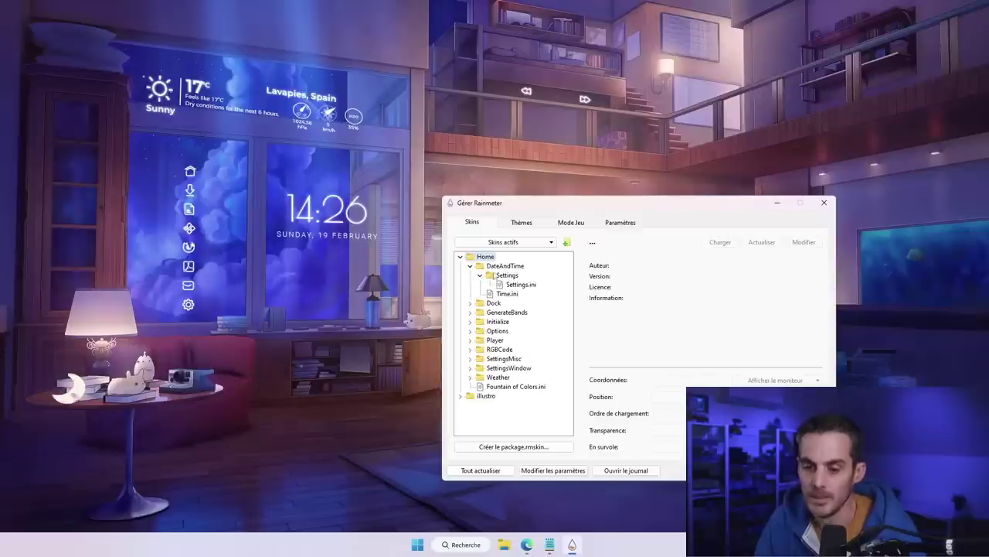
right_click(521, 285)
click(547, 291)
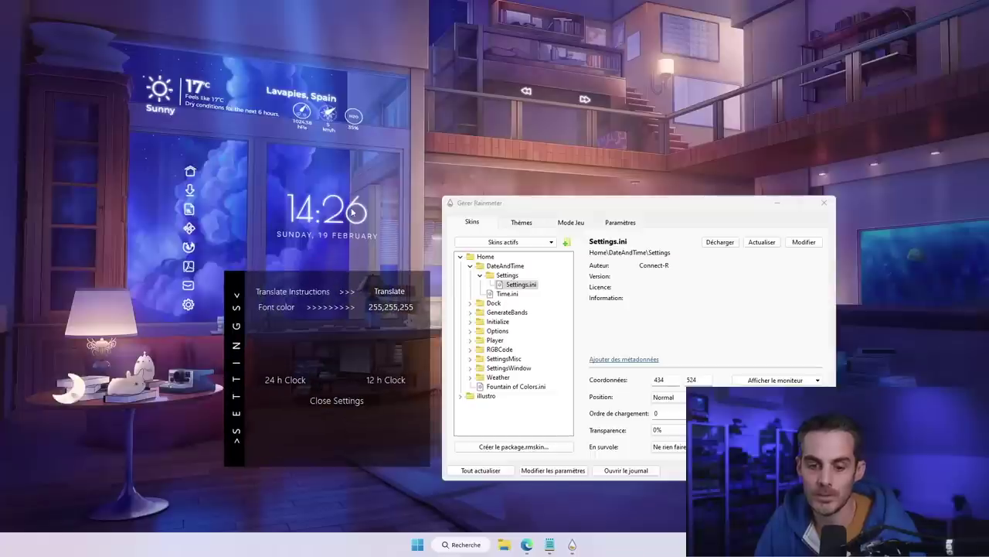
Try the 12 h clock format on the desktop clock and switch back to the 24 h format
click(386, 379)
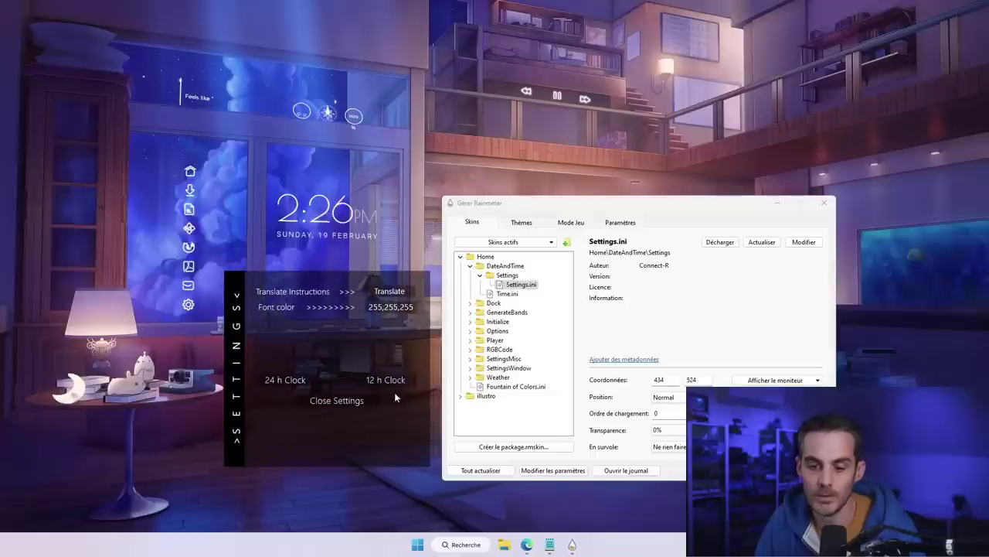
click(285, 380)
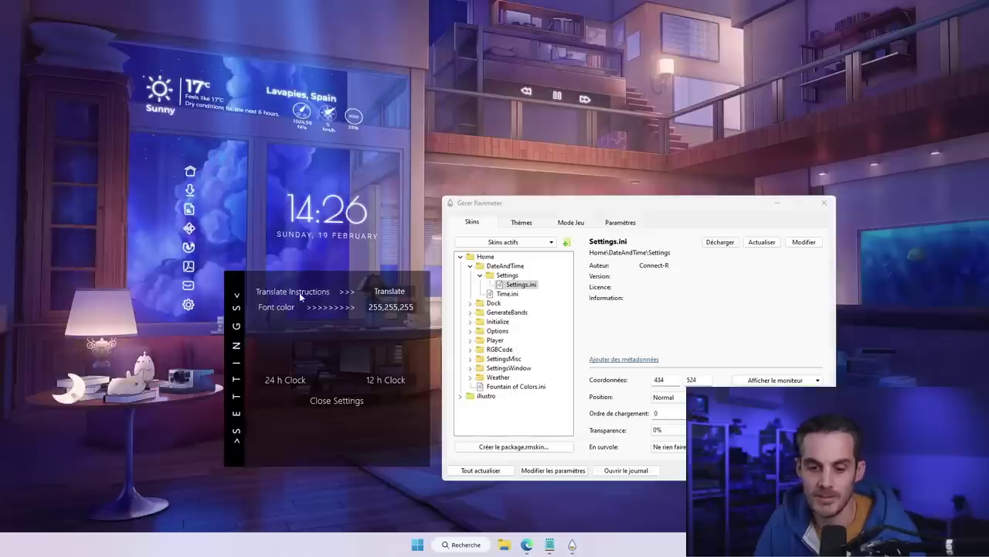
Open the clock's Language.inc translation file and remove the leading # from the Date line
click(388, 294)
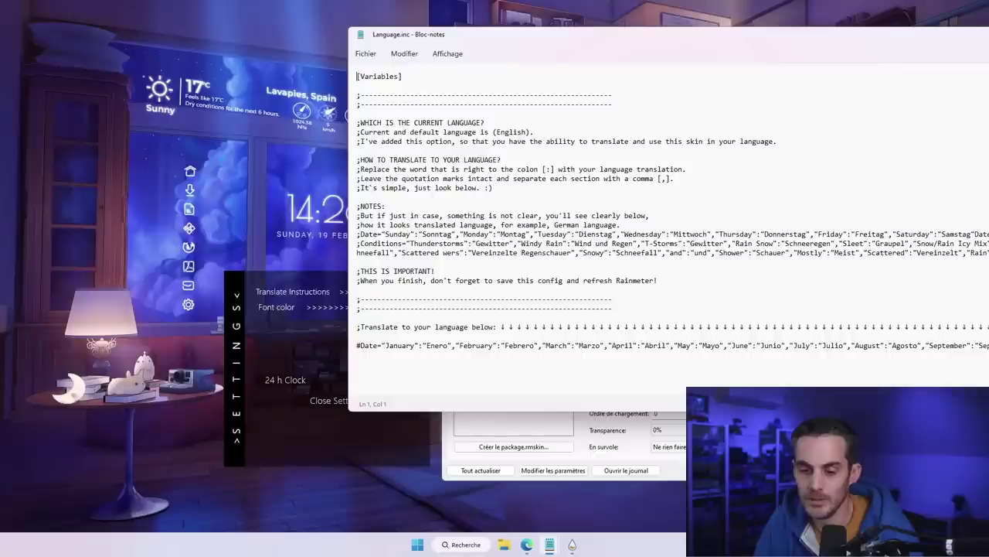
click(443, 345)
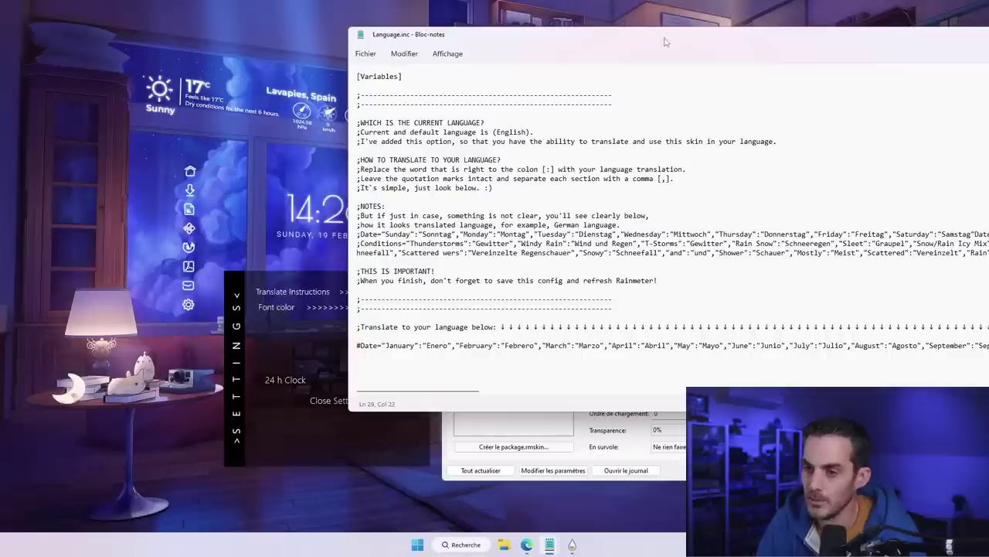
drag(665, 42, 509, 57)
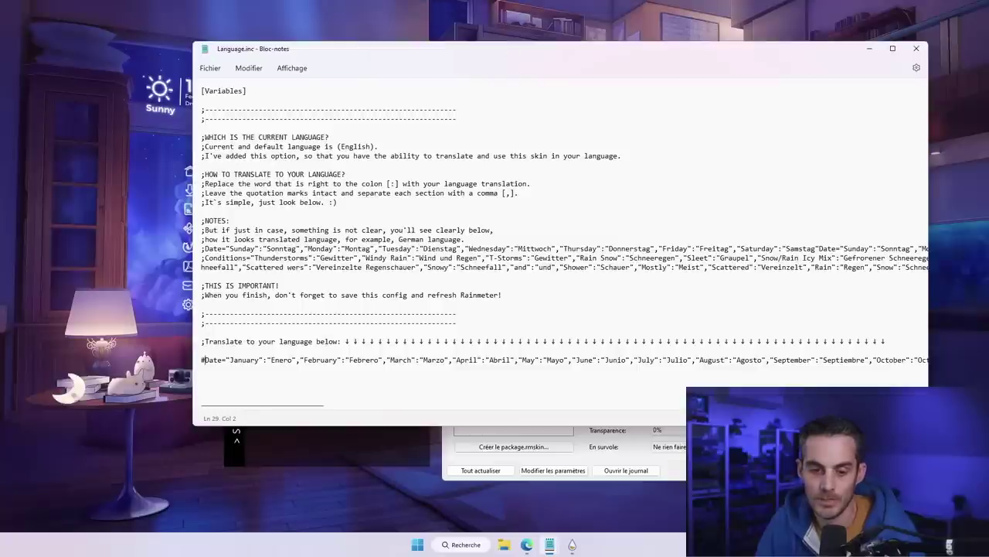
key(BackSpace)
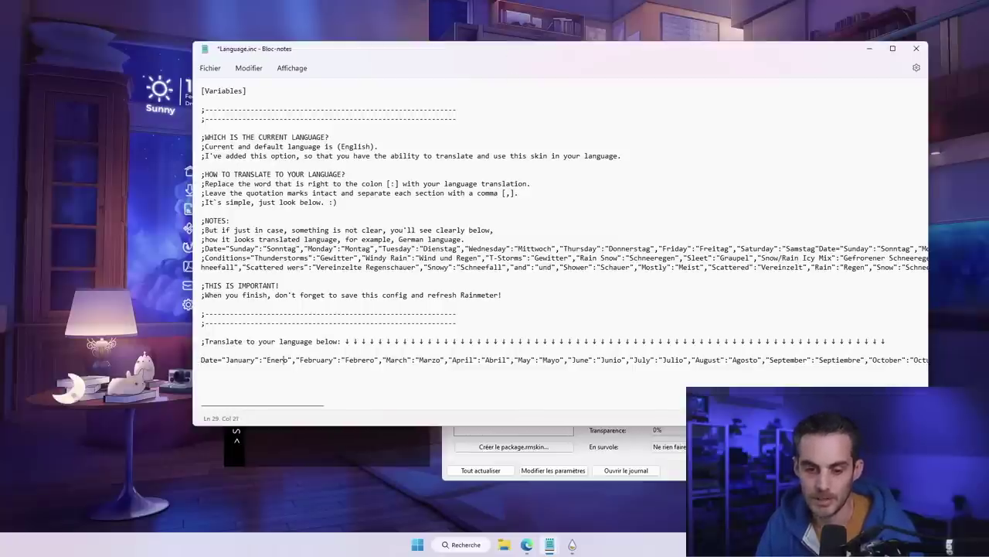
Replace the Spanish translation of January, "Enero", with "Janvier" in the Date line
key(BackSpace)
key(BackSpace)
key(BackSpace)
key(BackSpace)
key(BackSpace)
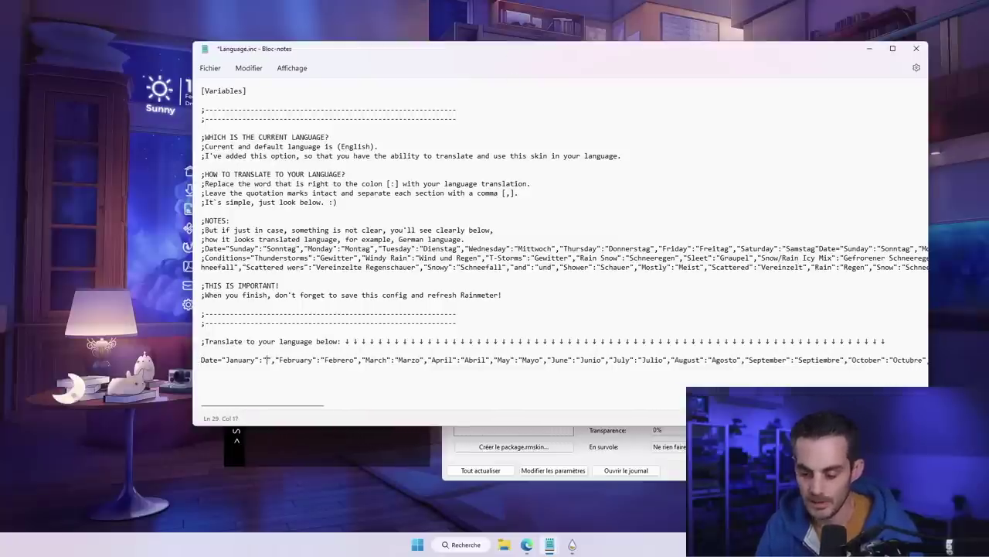
text(Janvier)
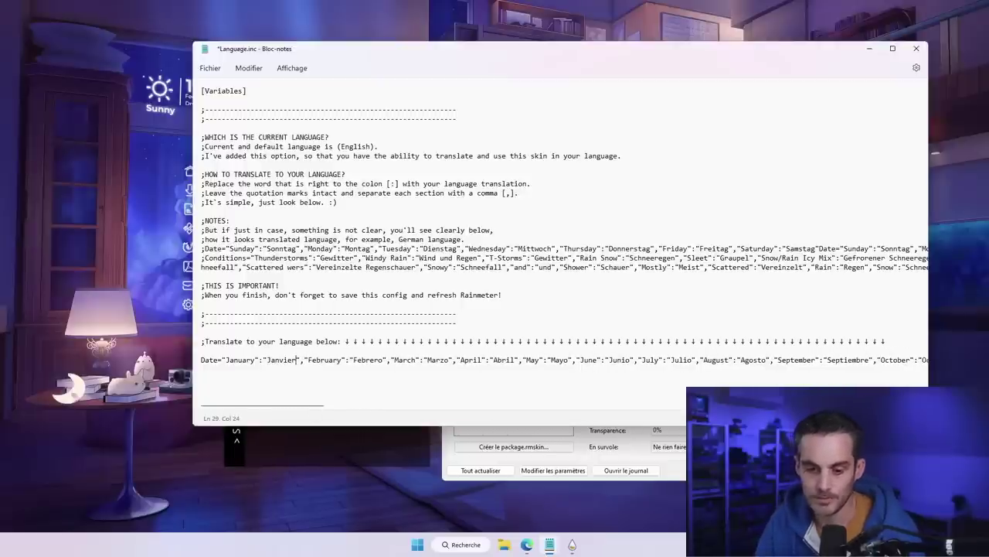
Complete the Date line with French month and weekday names, from "Décembre" and "Lundi" through "Dimanche" for the last entries
key(ctrl+Right)
key(ctrl+Right)
key(ctrl+Right)
key(ctrl+Right)
key(ctrl+Right)
key(ctrl+Right)
key(ctrl+Right)
key(ctrl+Right)
key(ctrl+Right)
key(ctrl+Right)
key(ctrl+Right)
key(ctrl+Right)
key(ctrl+Right)
key(ctrl+Right)
key(ctrl+Right)
key(ctrl+Right)
key(ctrl+Right)
key(ctrl+Right)
key(ctrl+Right)
key(ctrl+Right)
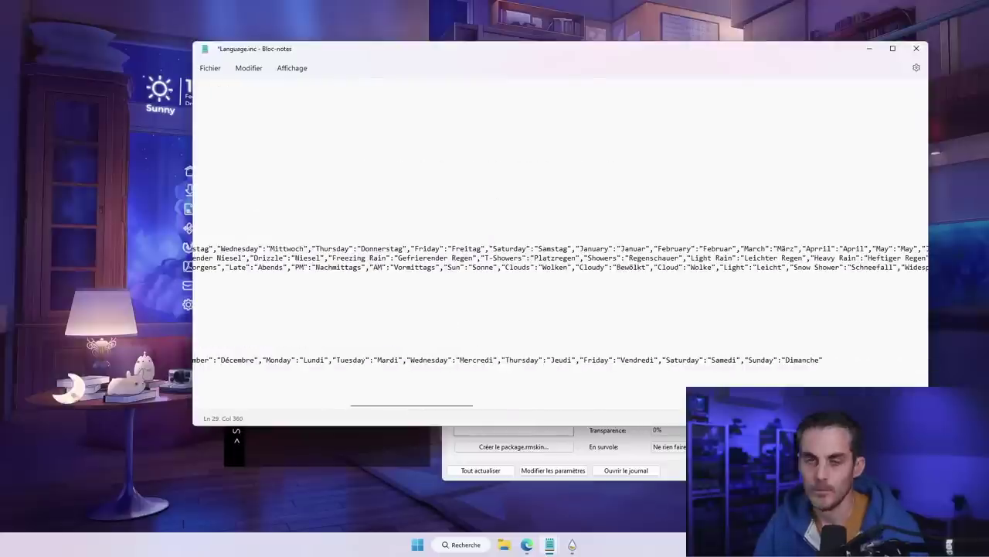
Save and close Language.inc, and close the clock's settings panel
click(209, 68)
click(224, 136)
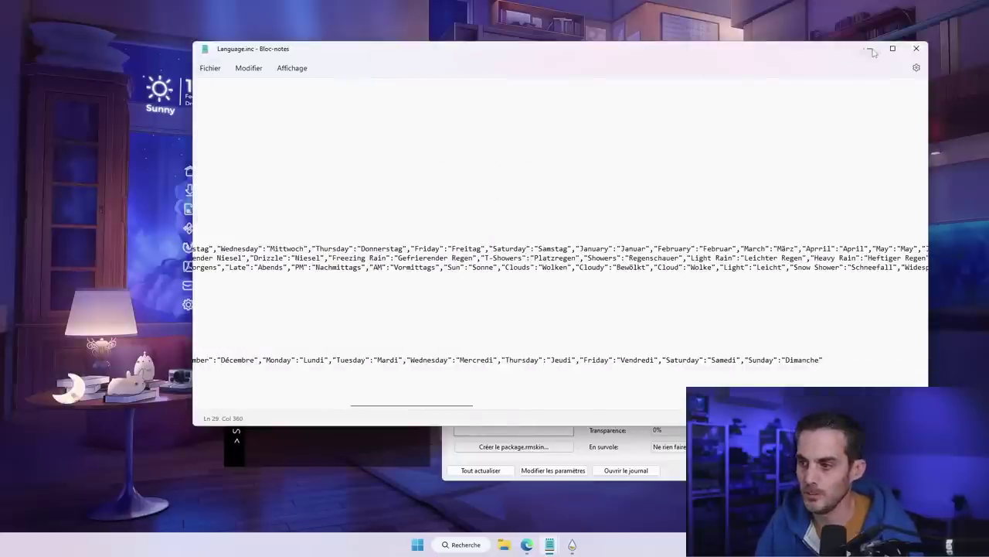
click(916, 49)
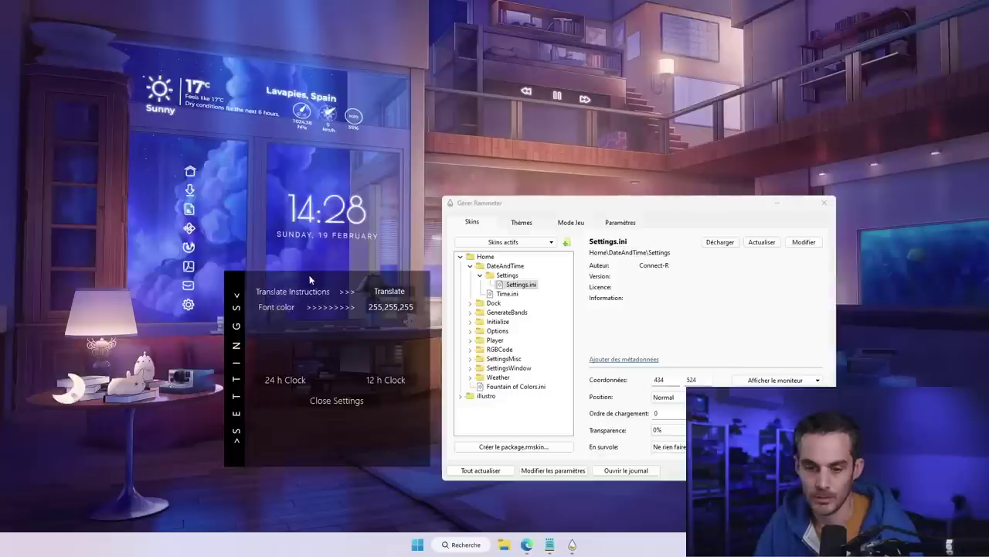
click(344, 401)
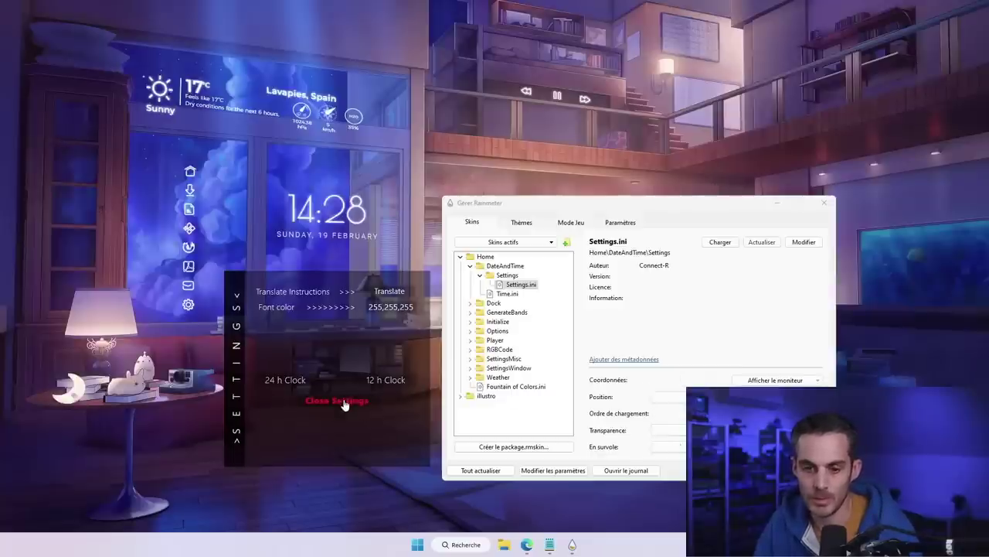
Refresh the clock skin on the desktop to apply the French date translation
right_click(341, 213)
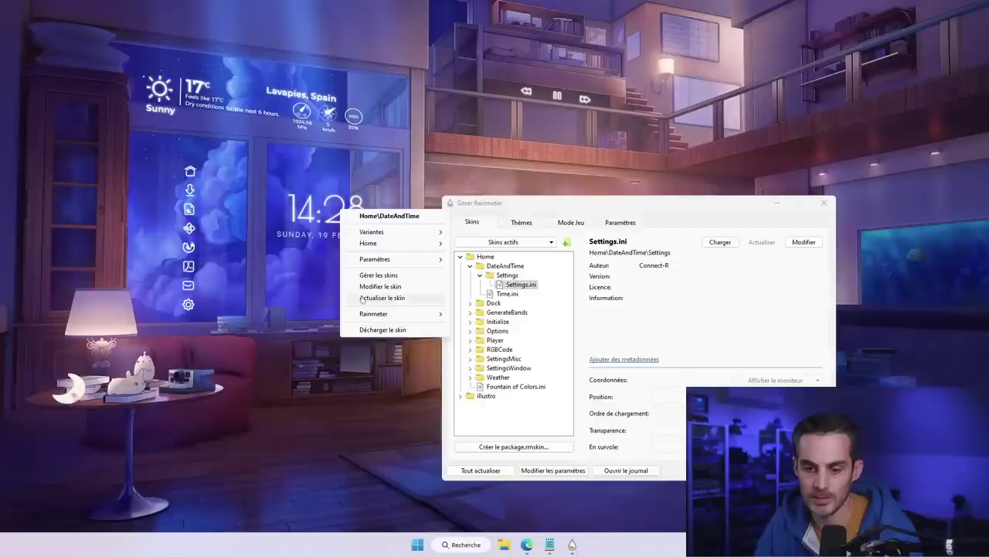
mouse_move(370, 263)
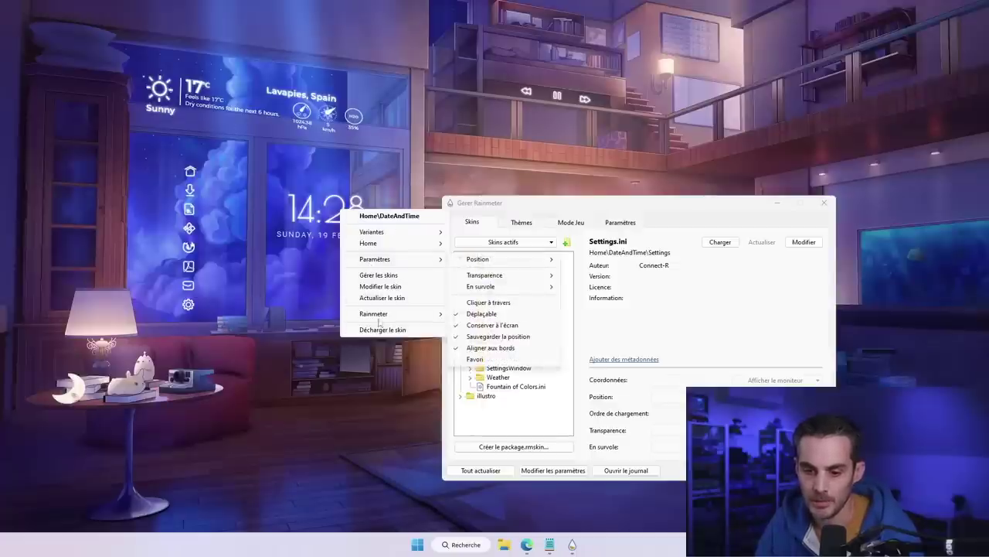
click(380, 298)
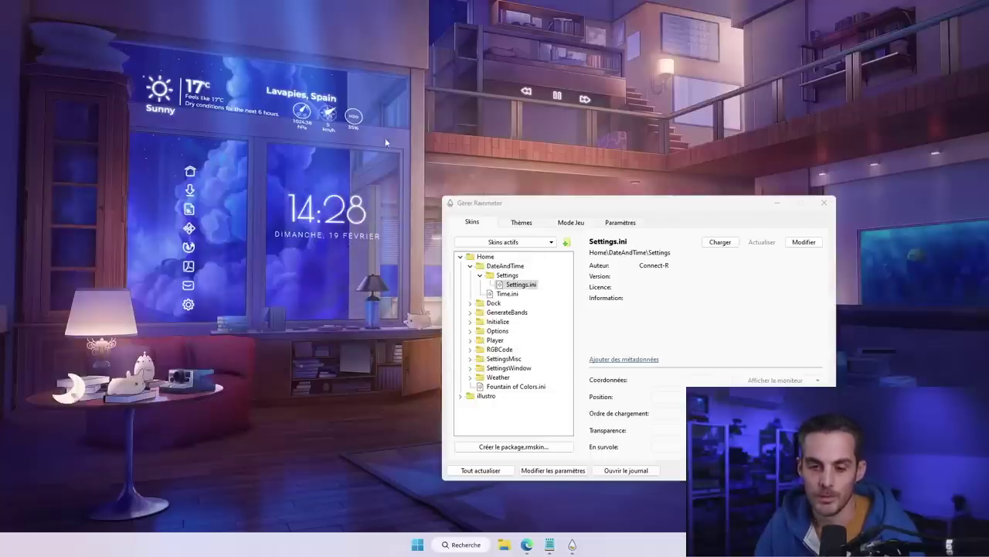
Move the clock slightly higher within the wallpaper's window pane and disable its Déplaçable option to lock its position
drag(341, 217, 348, 189)
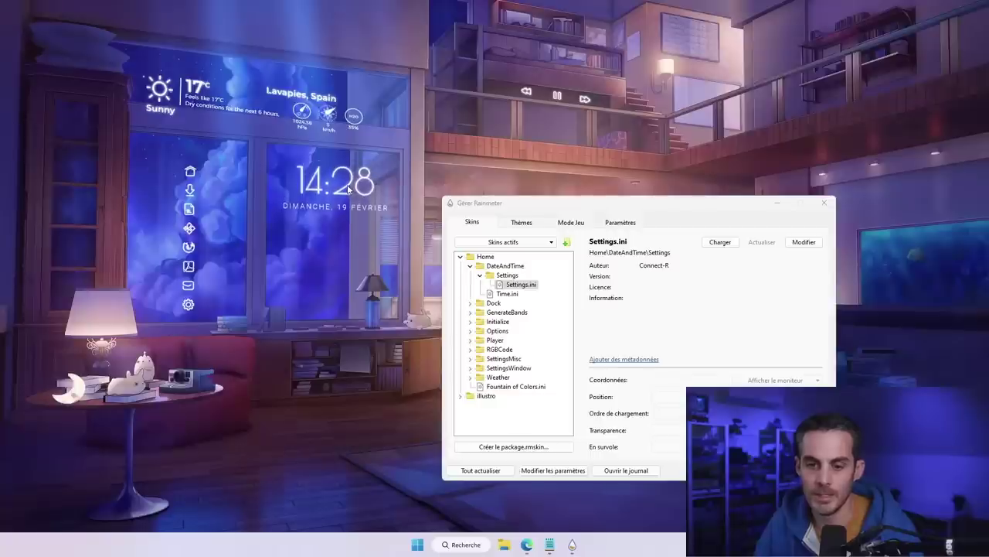
right_click(344, 186)
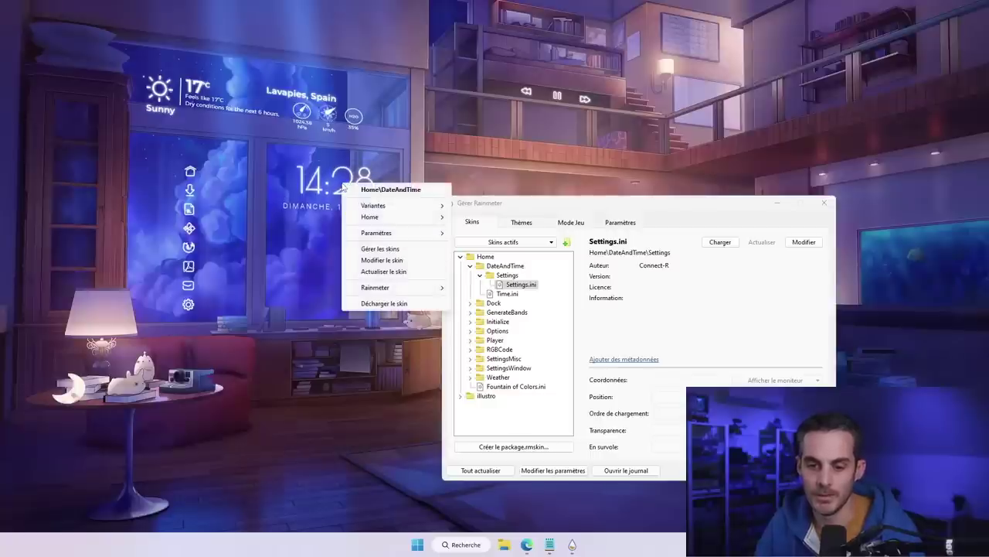
mouse_move(410, 234)
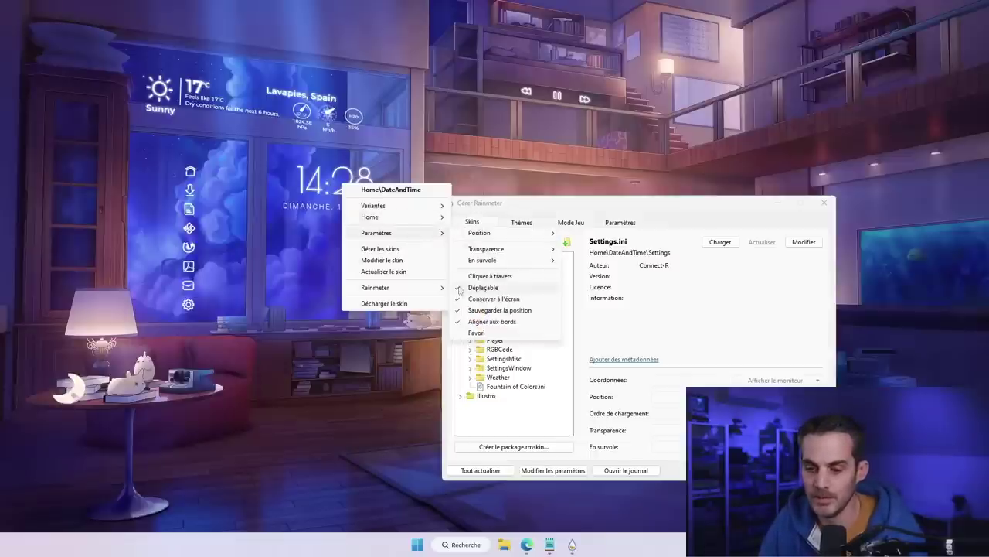
click(477, 289)
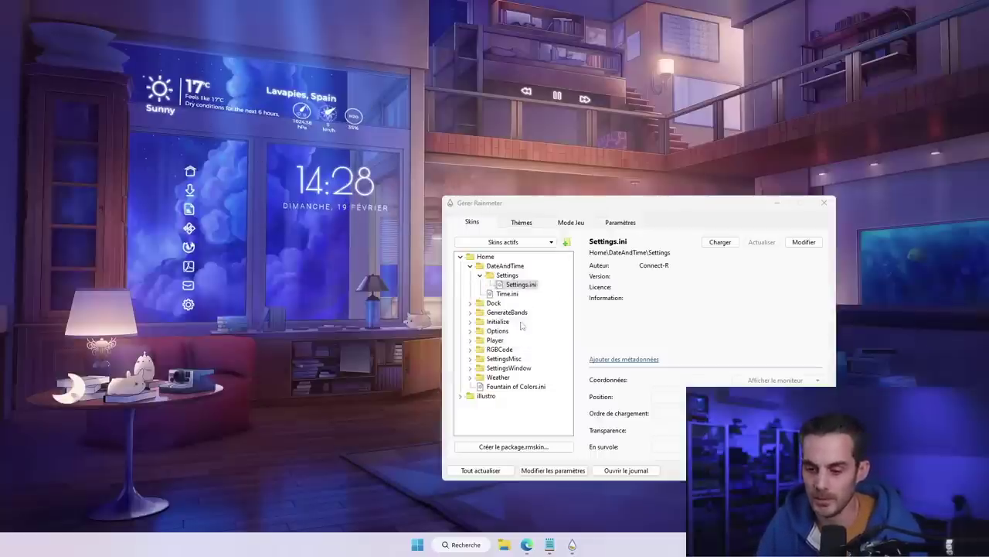
Load the Weather skin's settings file Home.ini, move its panel below the weather widget, and show its Settings page
click(470, 377)
click(480, 387)
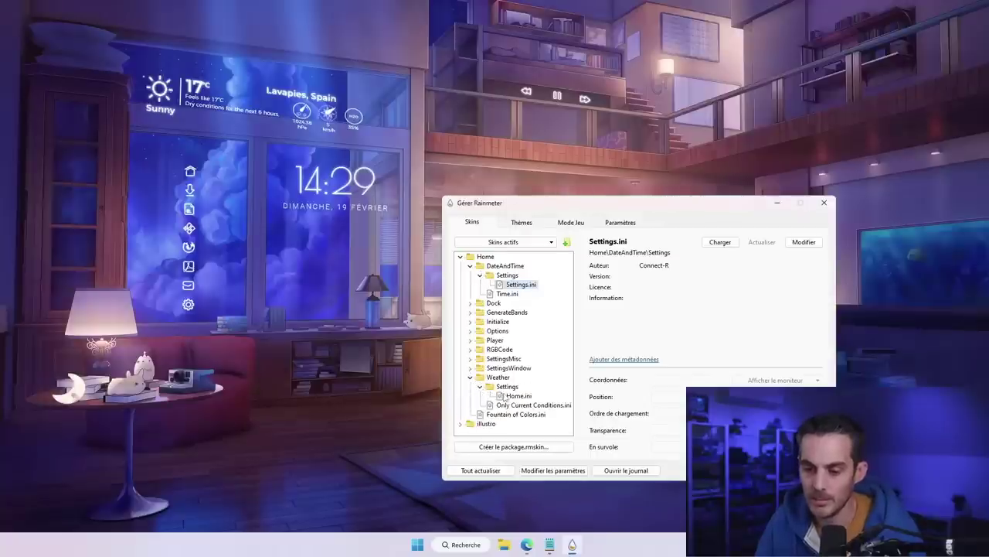
click(510, 395)
right_click(512, 396)
click(547, 402)
drag(427, 240, 199, 225)
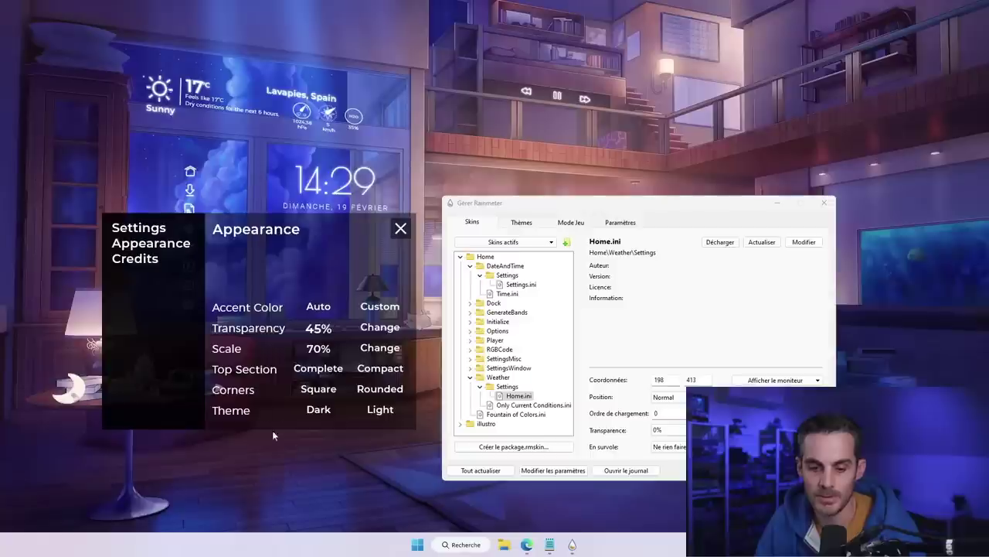
click(136, 231)
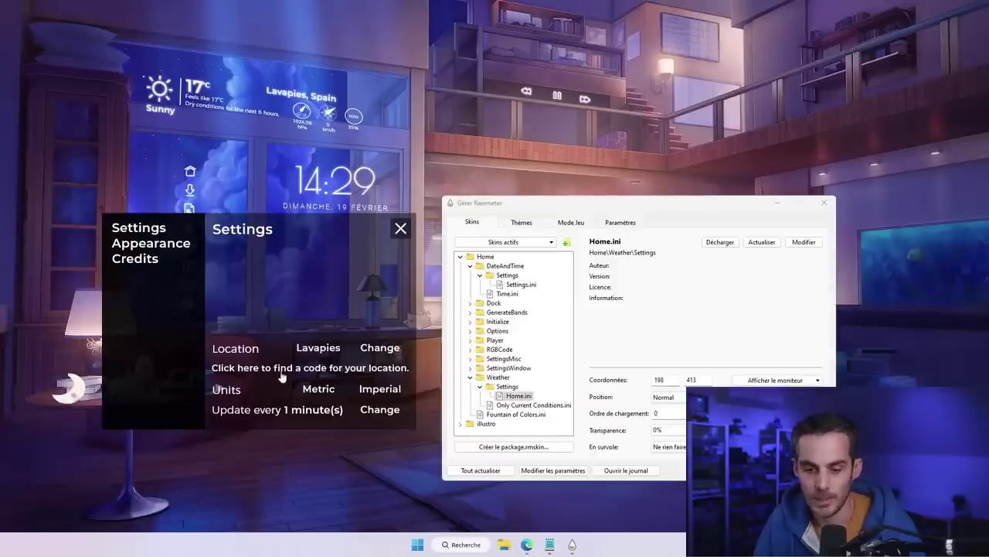
Open the location code finder from the weather settings and search weather.codes for "fontainebleau"
click(331, 369)
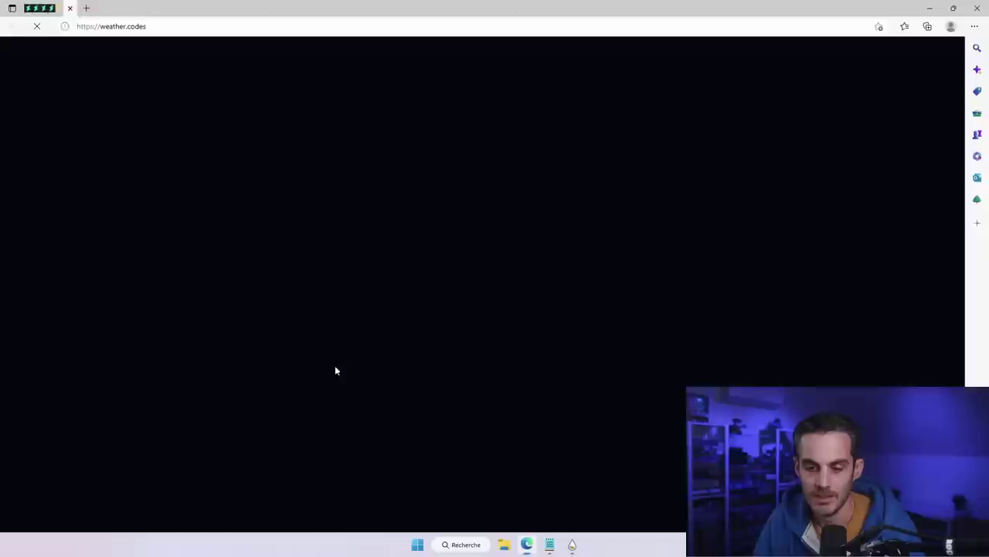
click(331, 272)
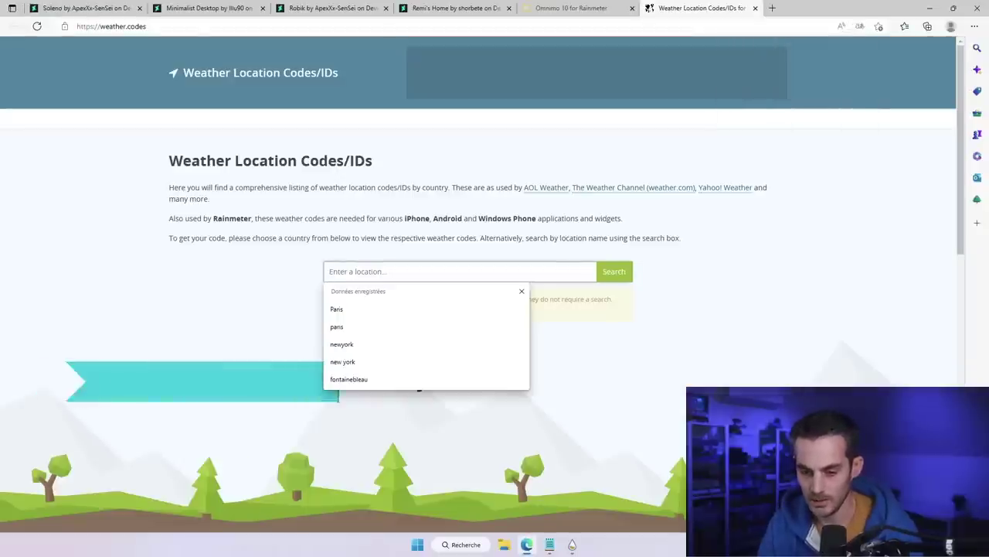
text(f)
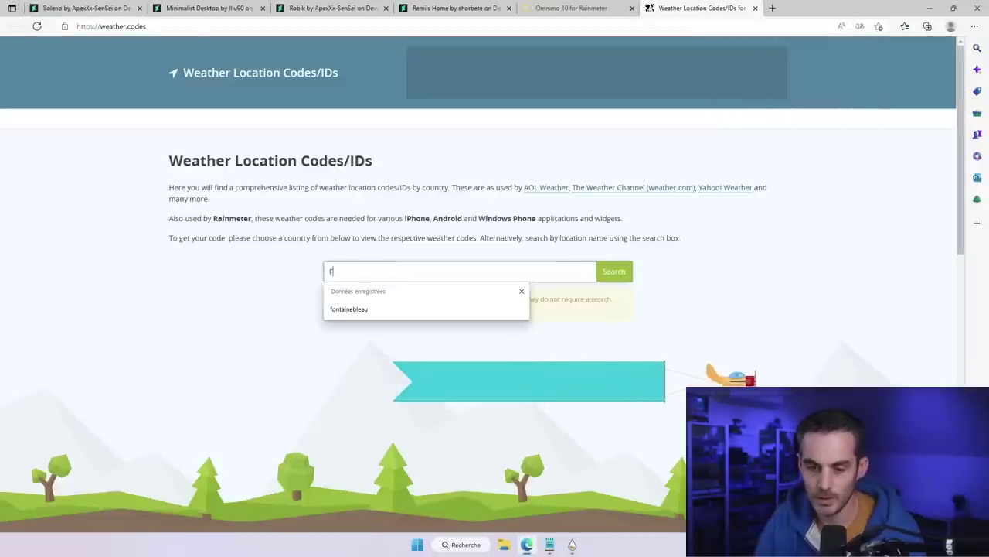
click(376, 314)
click(600, 277)
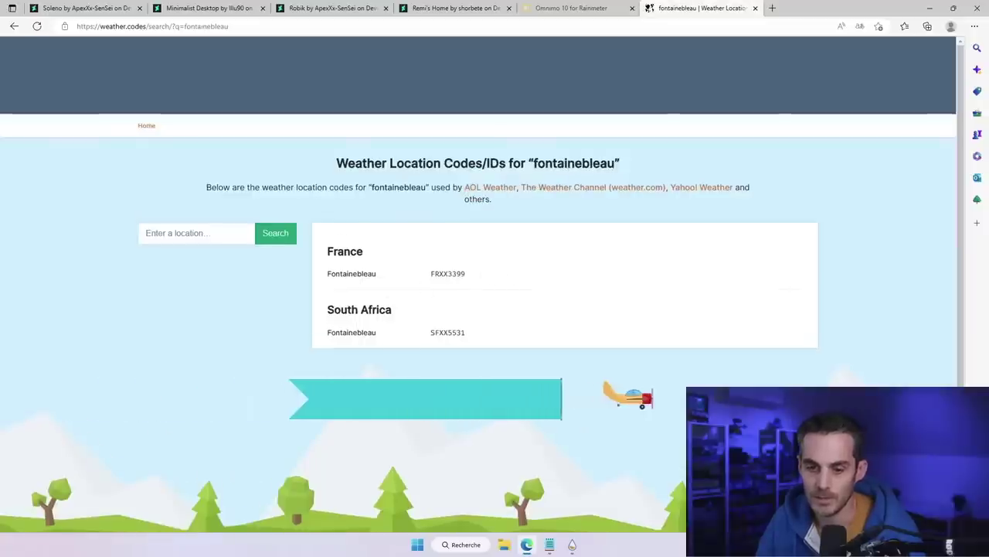
Copy the code FRXX3399 for Fontainebleau, France, and enter it as the location in the weather settings
double_click(447, 274)
right_click(448, 275)
click(477, 283)
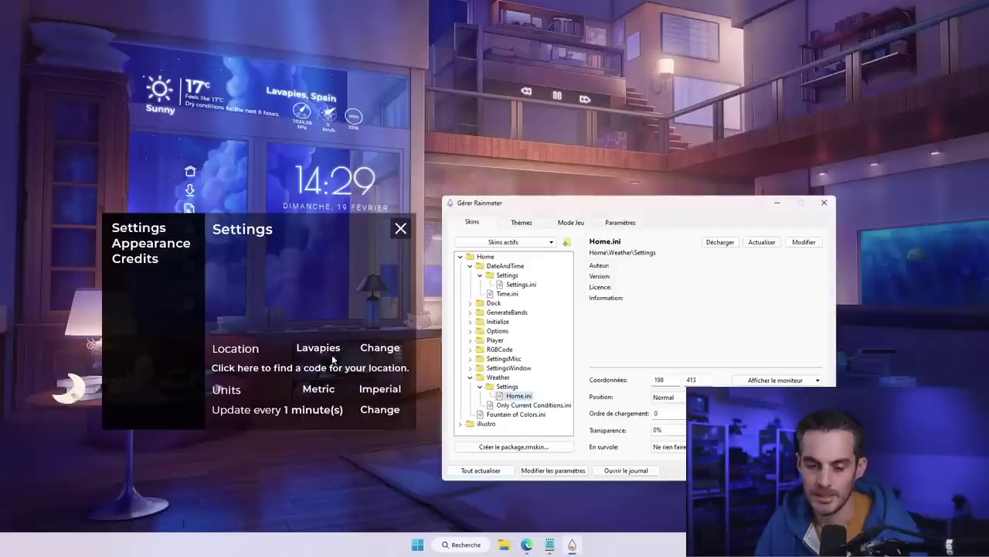
click(323, 350)
key(BackSpace)
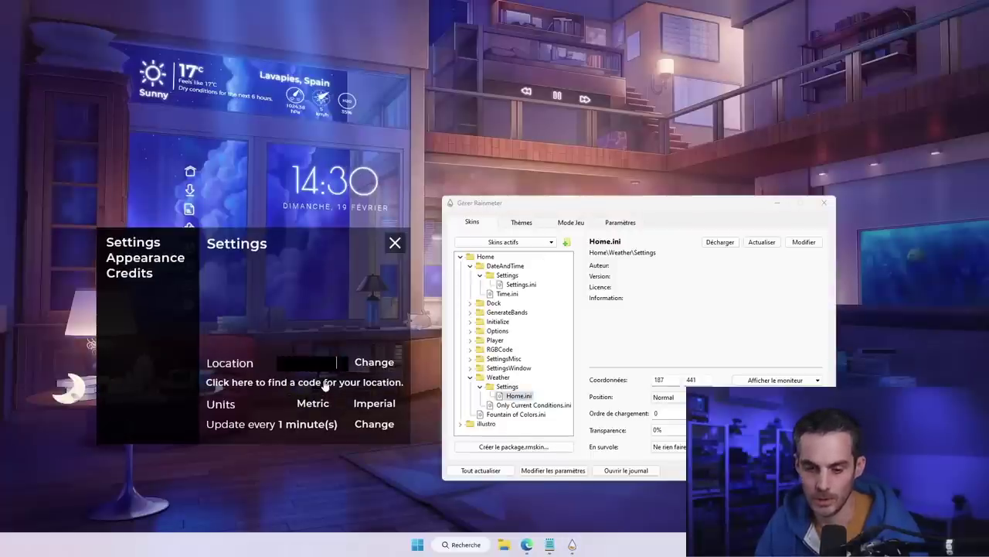
key(Return)
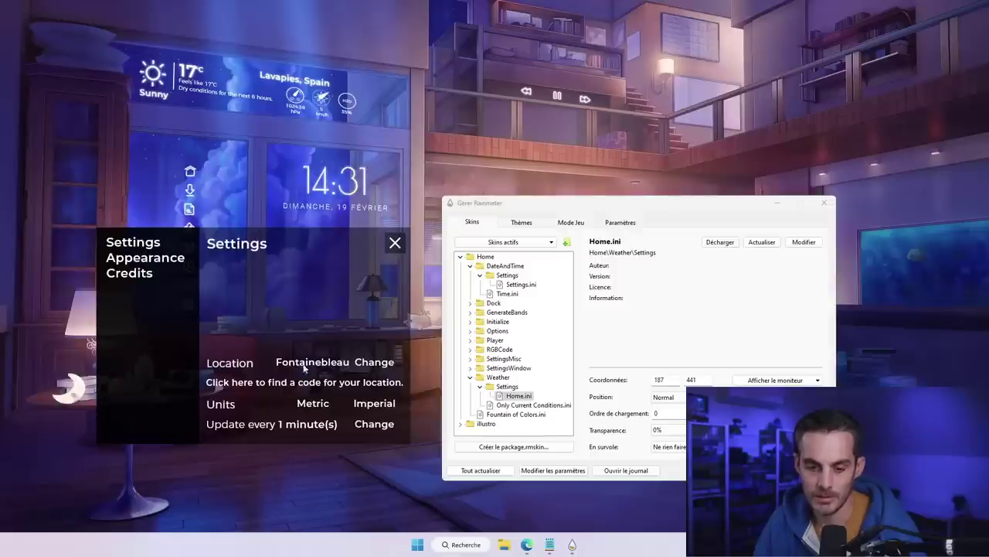
Close the weather settings panel and refresh the weather skin
click(394, 244)
right_click(255, 96)
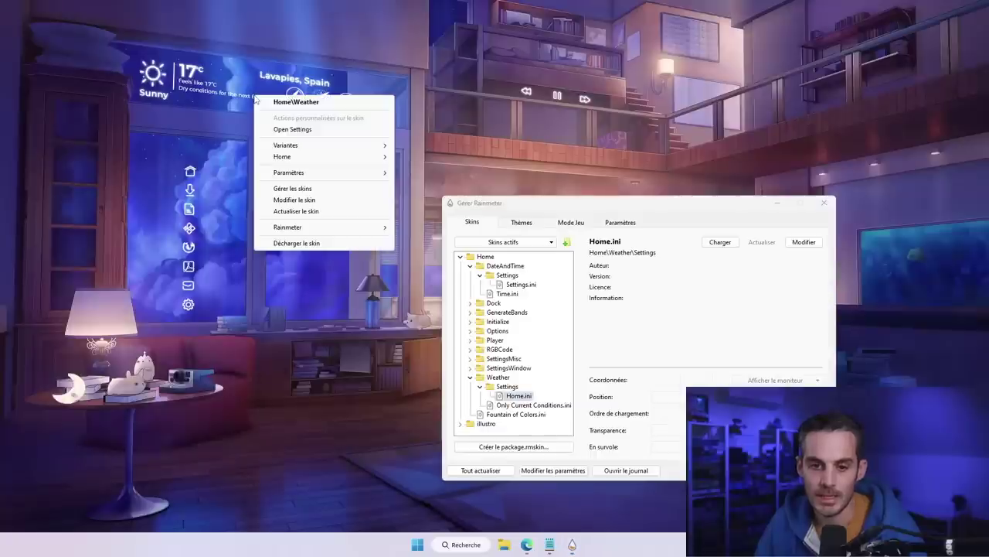
click(298, 210)
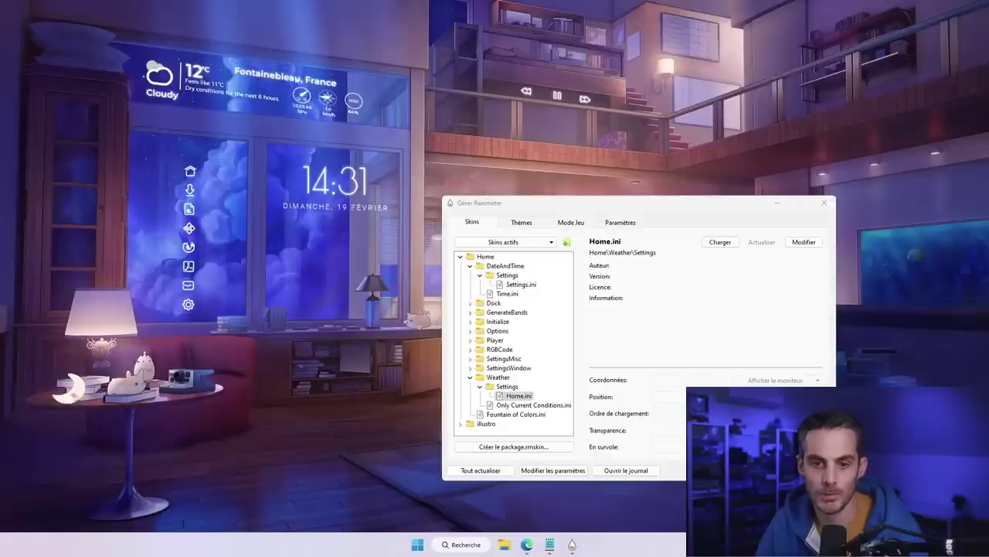
Disable the weather widget's Déplaçable option to lock its position, and close the Rainmeter manager window
right_click(206, 83)
key(Escape)
right_click(196, 78)
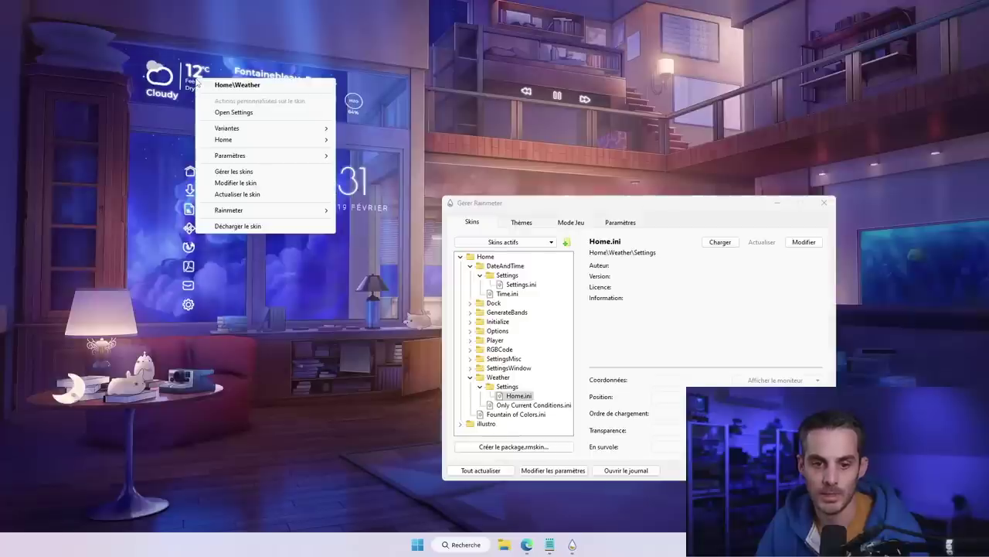
mouse_move(337, 159)
click(367, 209)
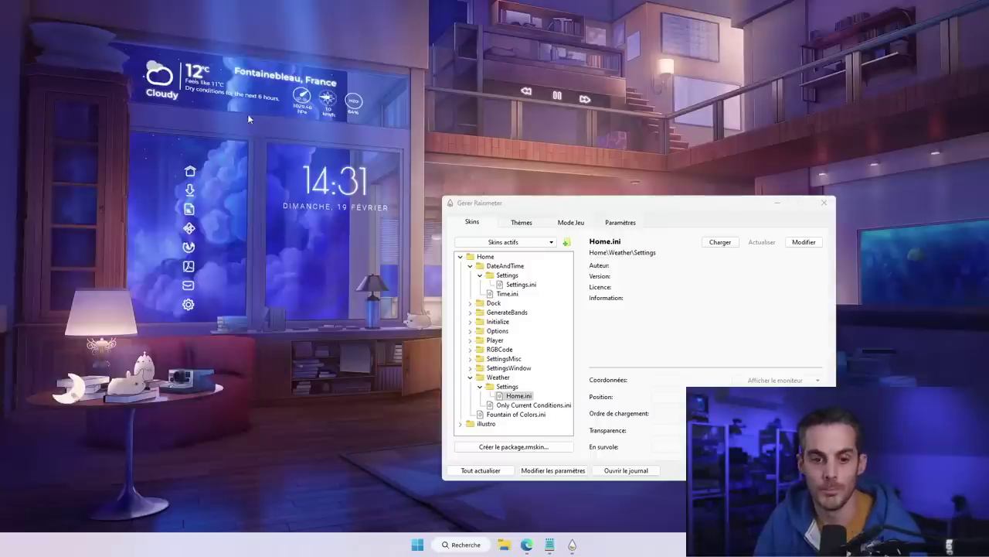
click(824, 202)
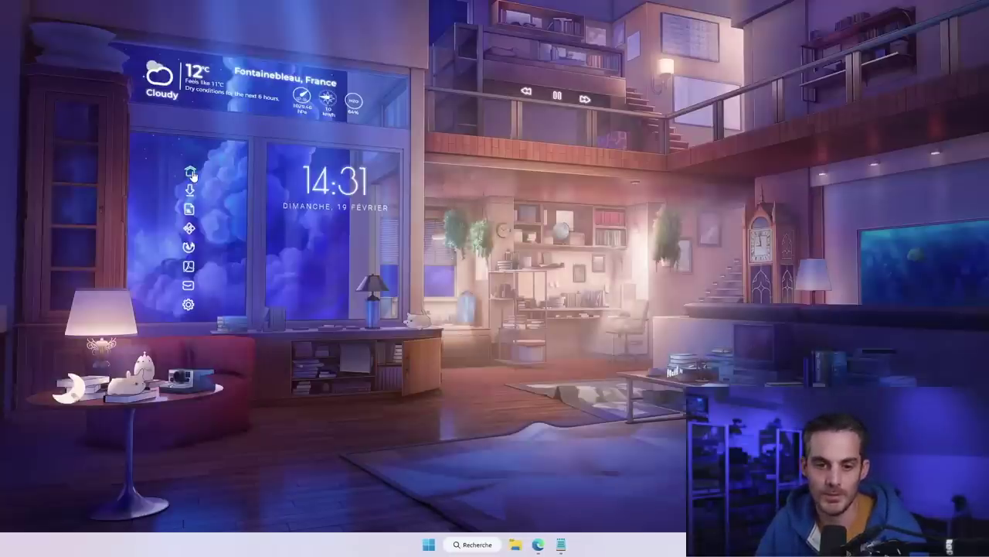
Test the dock's home, documents and settings shortcuts, closing each window they open
click(192, 175)
click(804, 181)
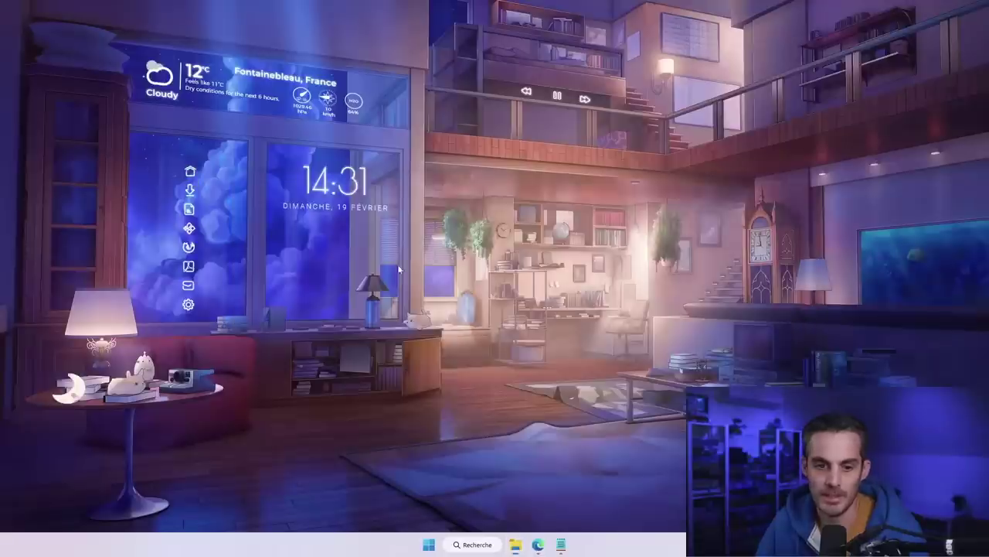
click(190, 211)
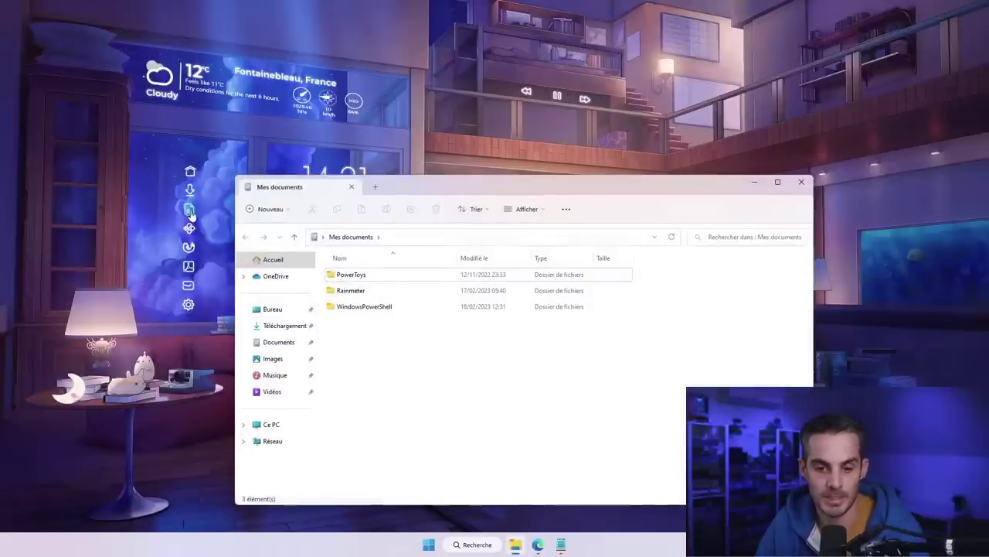
click(802, 182)
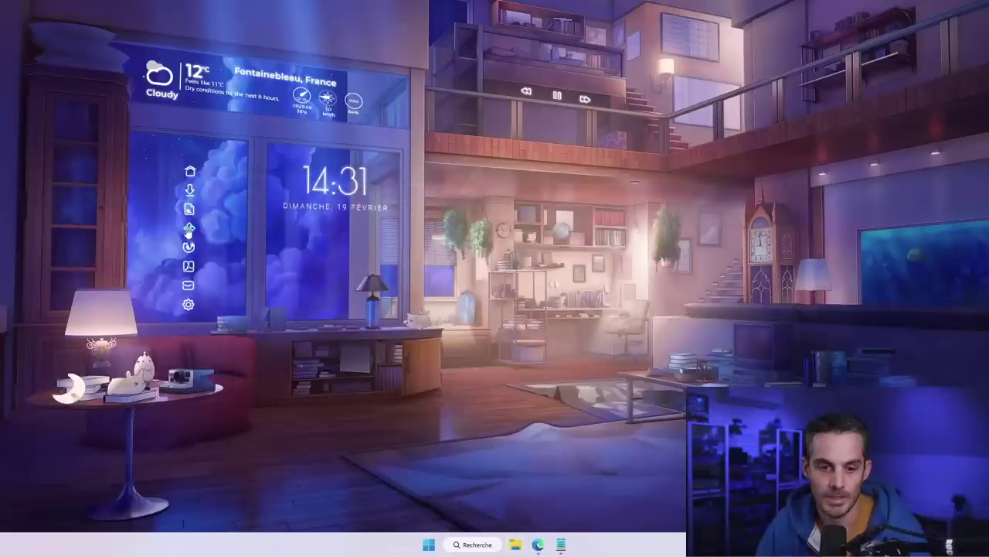
click(188, 307)
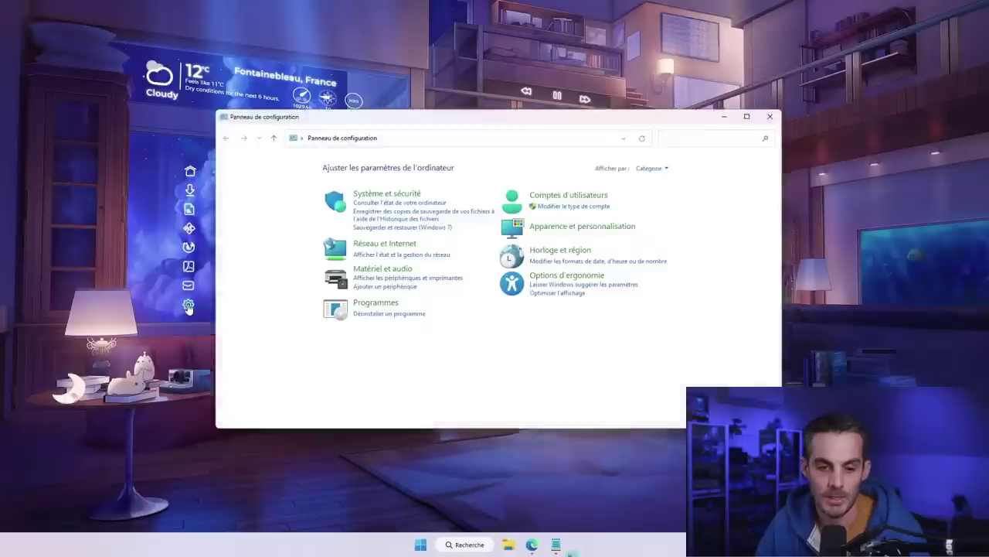
click(778, 114)
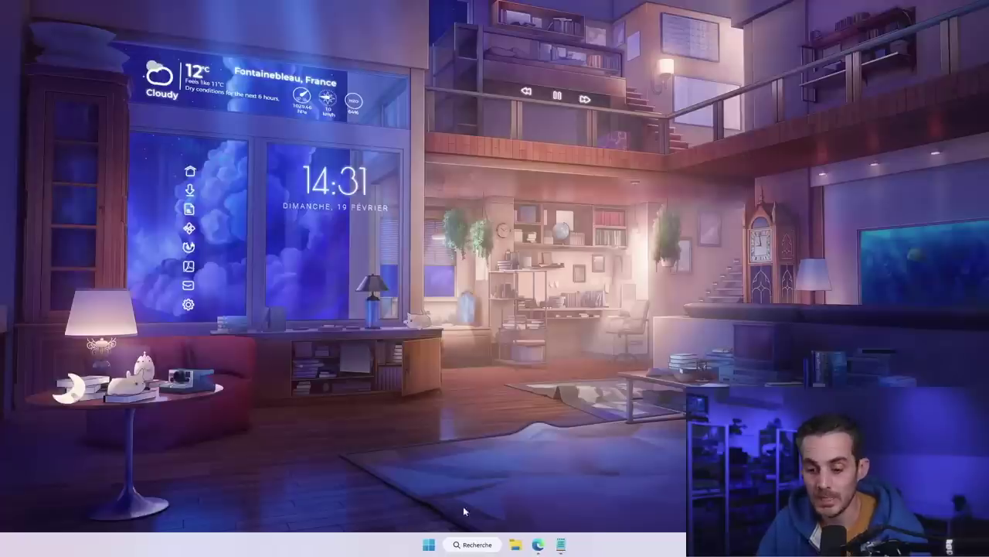
click(512, 542)
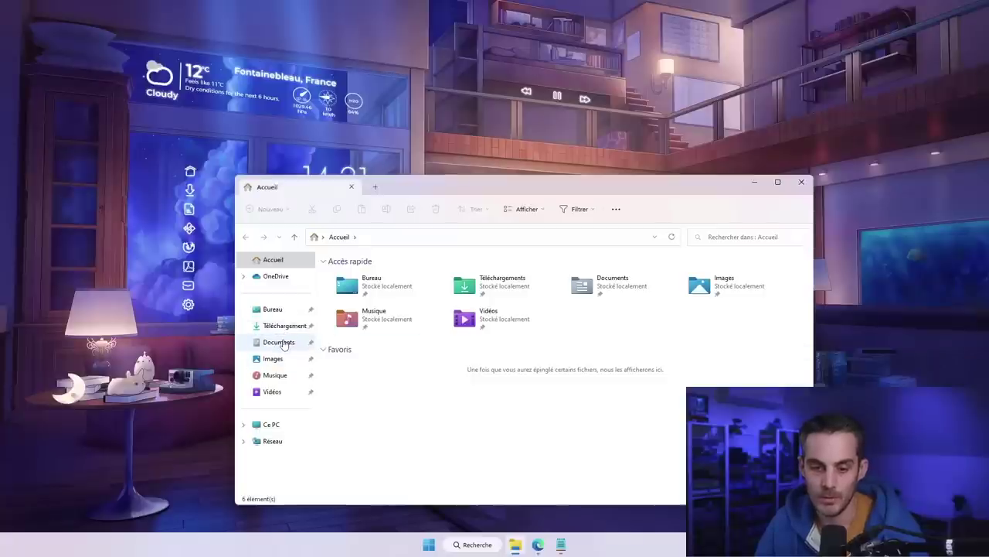
click(280, 342)
double_click(352, 289)
double_click(350, 275)
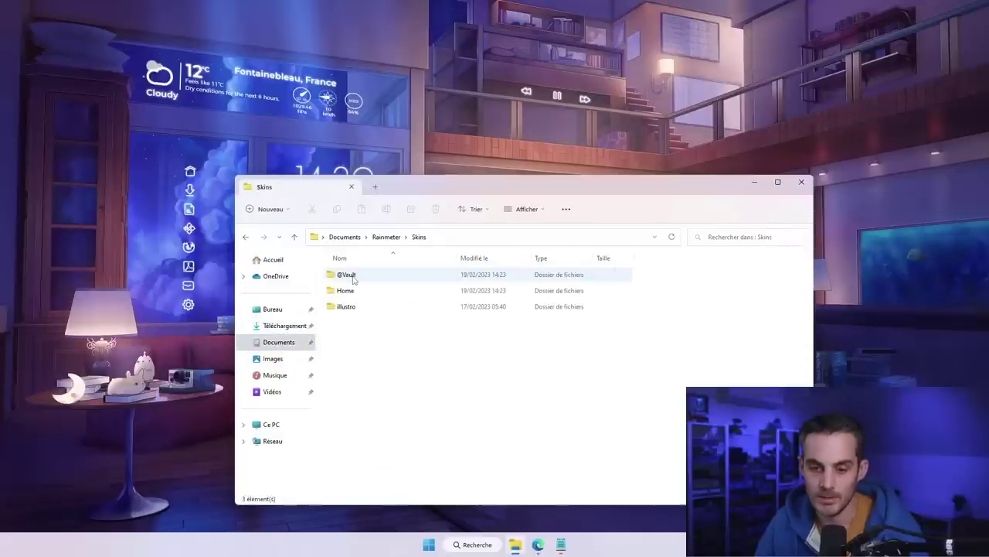
double_click(354, 291)
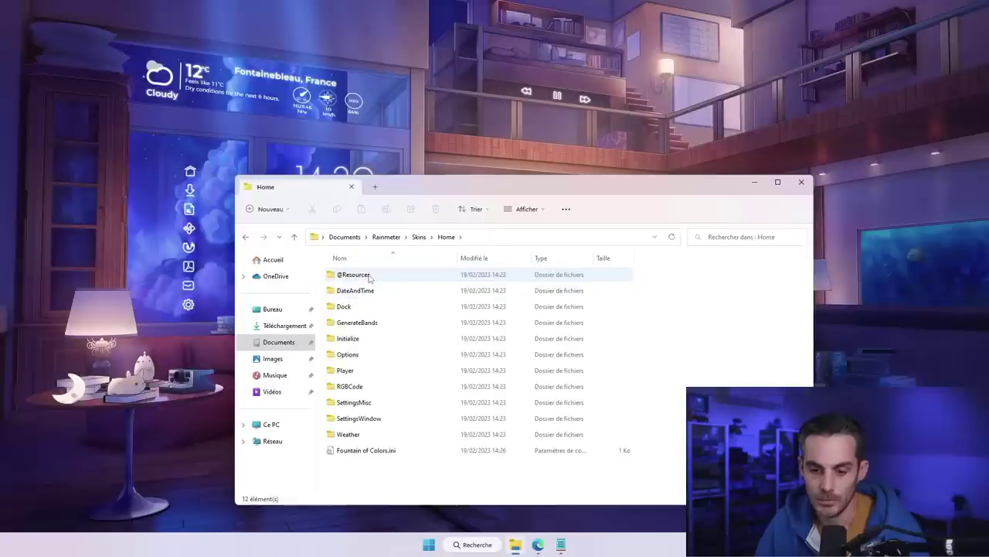
double_click(368, 276)
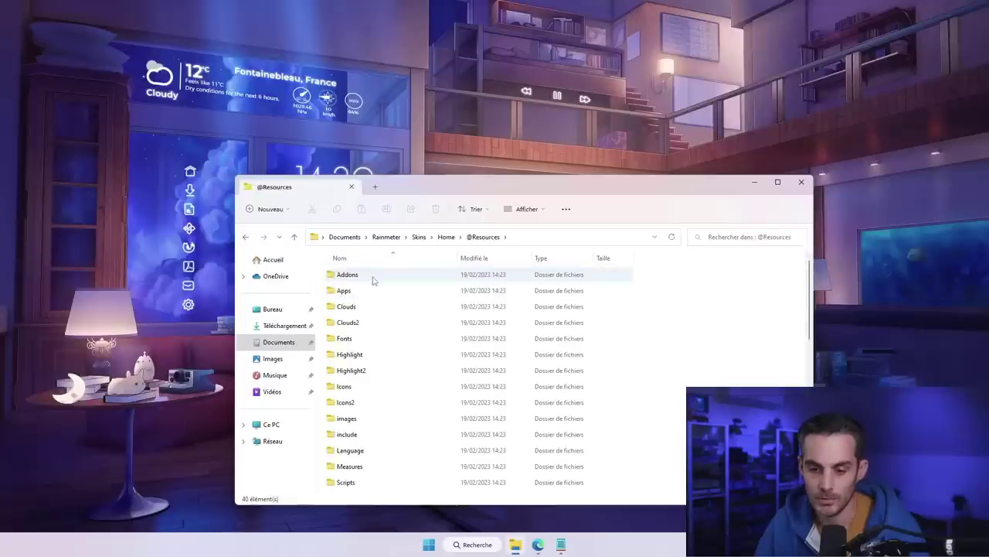
scroll(372, 280, down, 10)
double_click(349, 326)
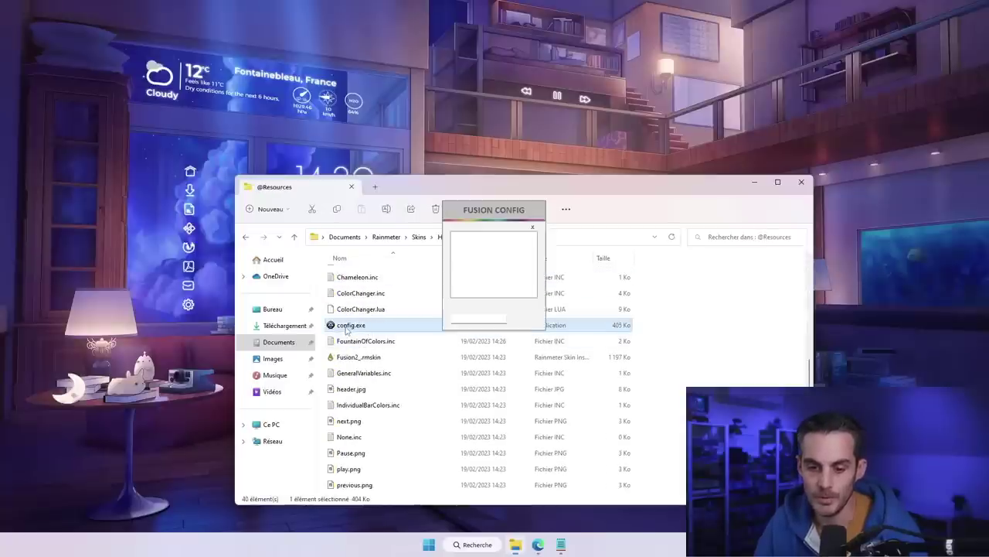
click(468, 236)
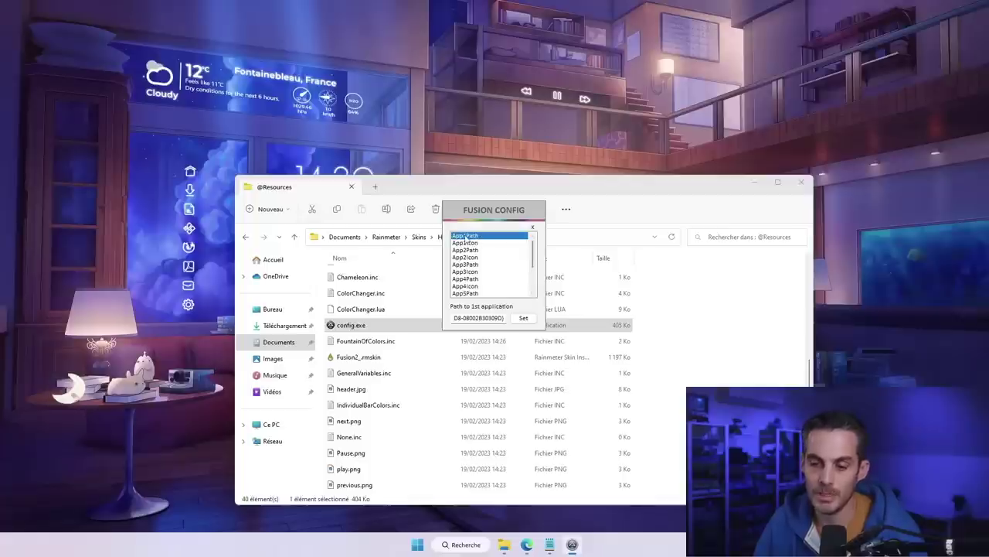
click(474, 243)
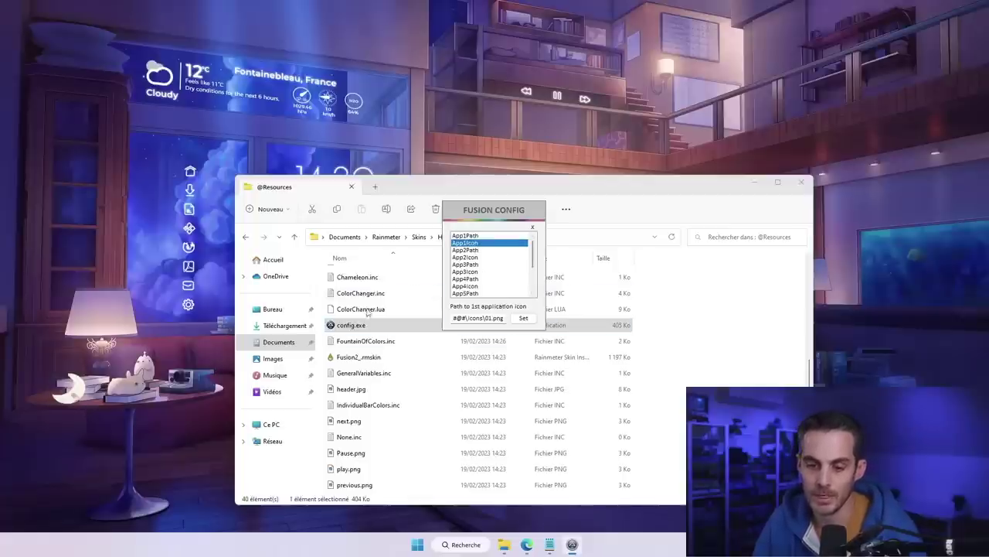
scroll(402, 328, up, 4)
double_click(343, 288)
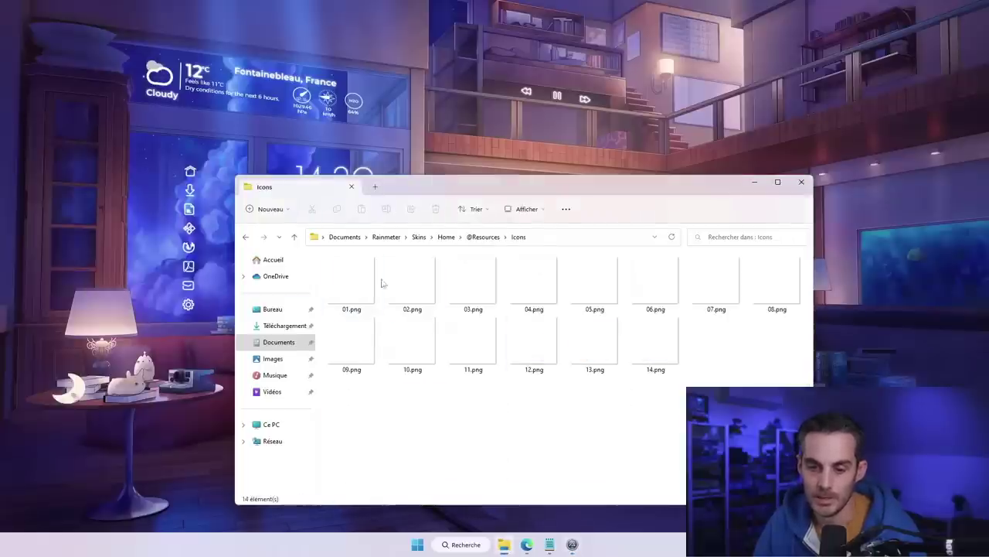
click(245, 236)
double_click(361, 311)
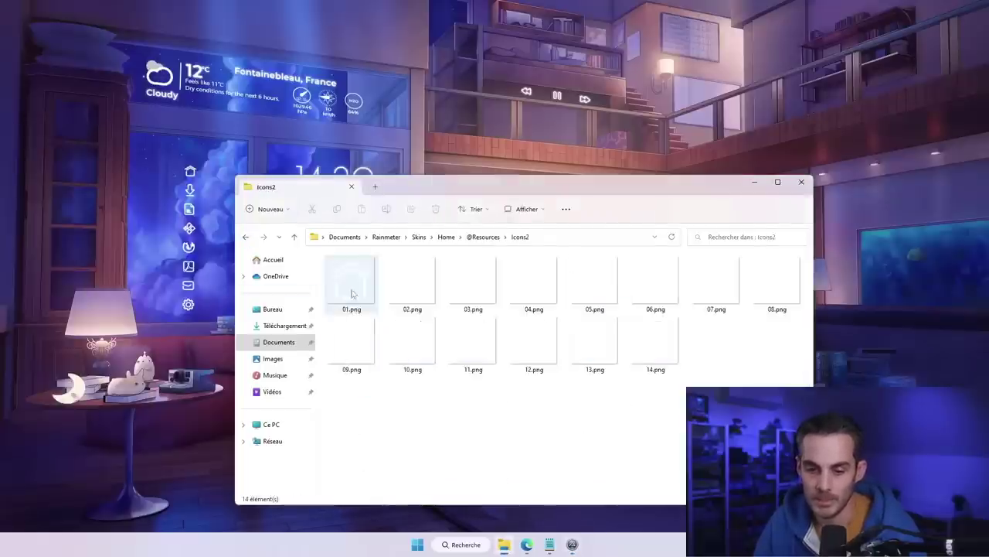
click(245, 237)
scroll(379, 350, down, 2)
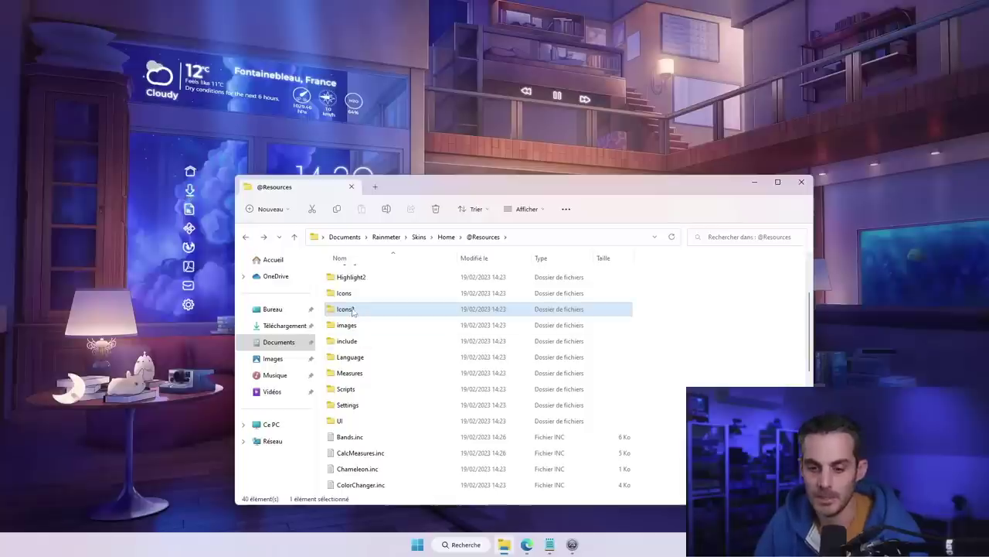
scroll(365, 343, down, 2)
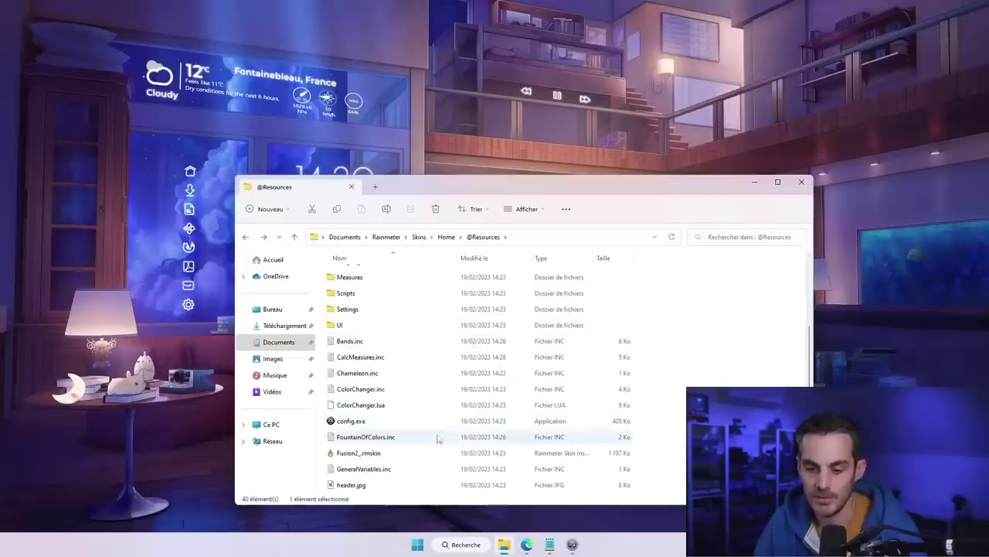
double_click(352, 422)
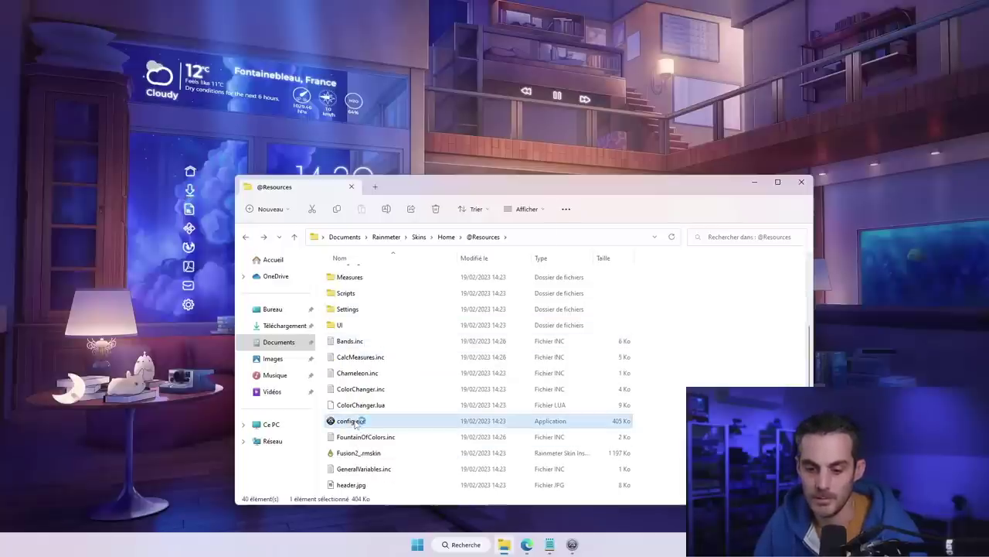
click(471, 250)
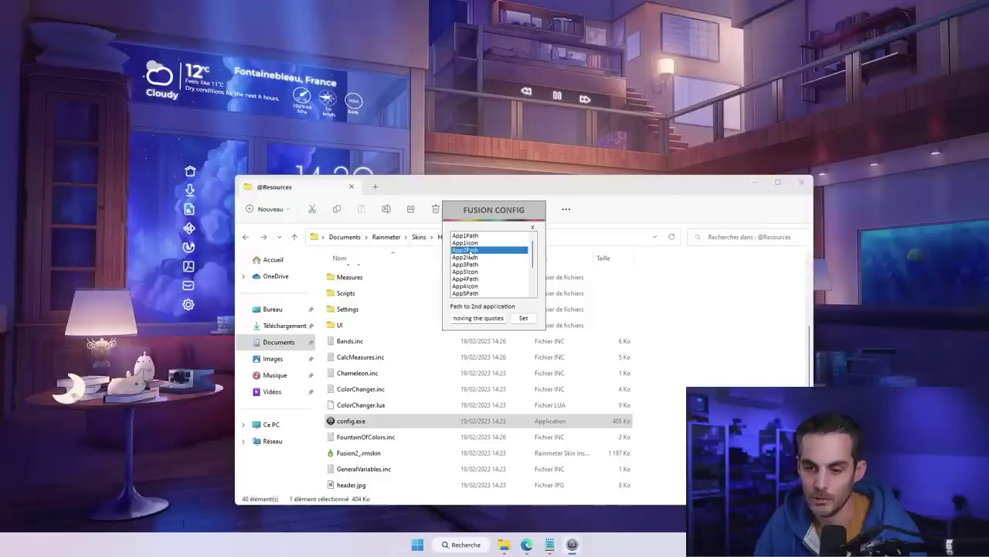
click(478, 317)
key(ctrl+a)
text(C)
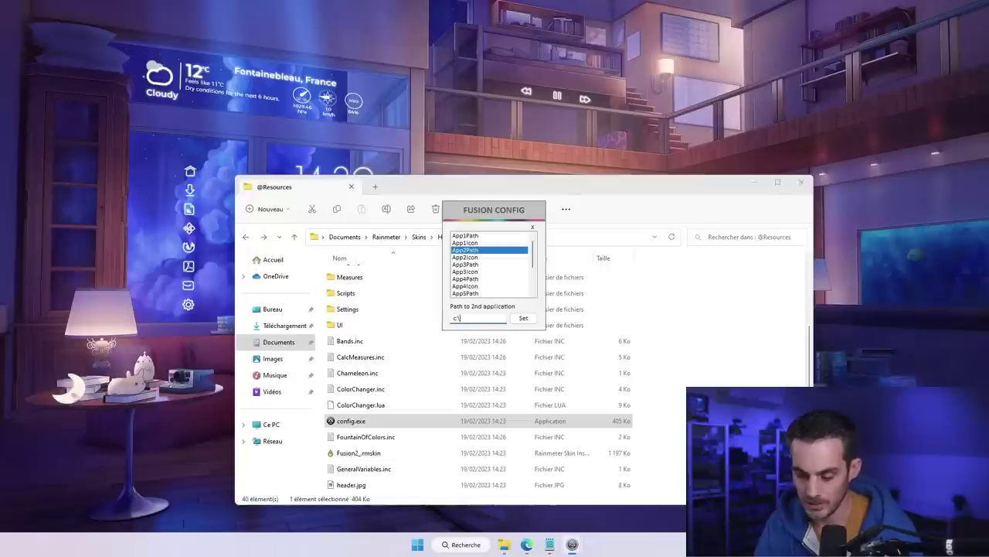
text(:\users\tech2tech\downloads)
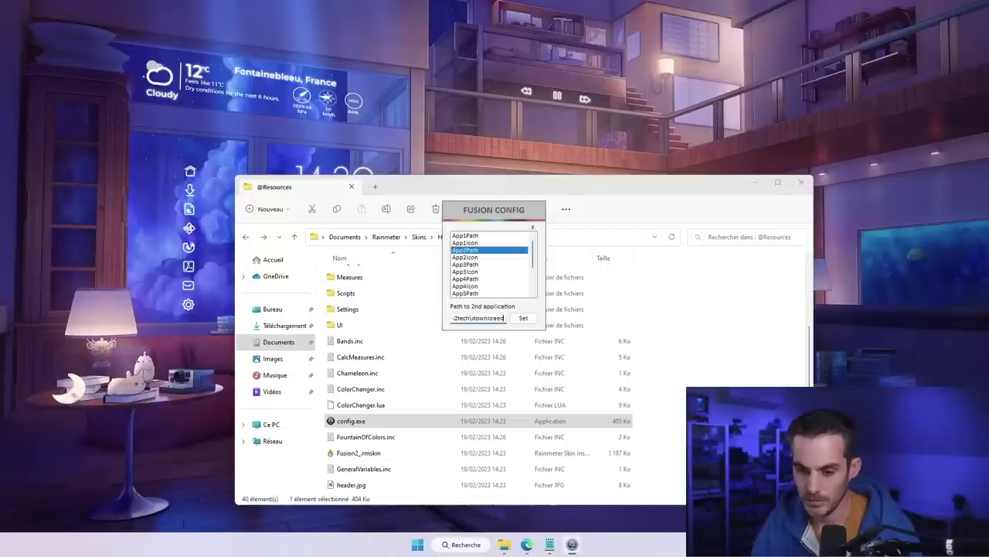
click(524, 320)
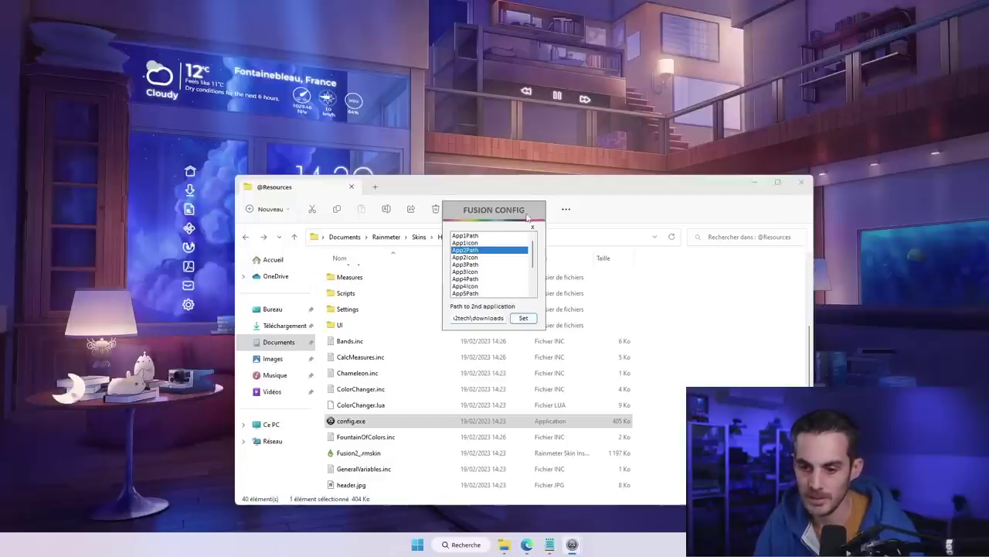
drag(528, 217, 535, 232)
click(540, 234)
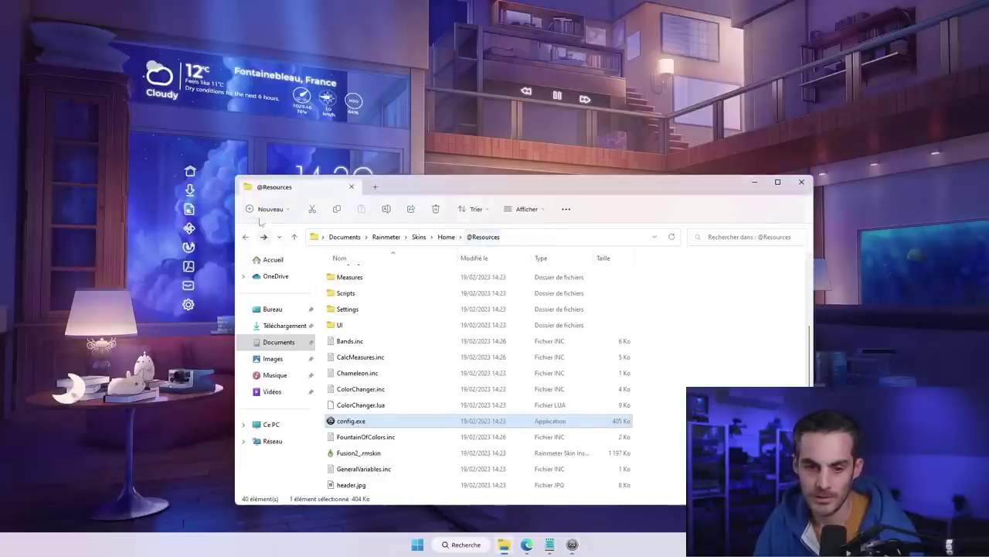
right_click(189, 191)
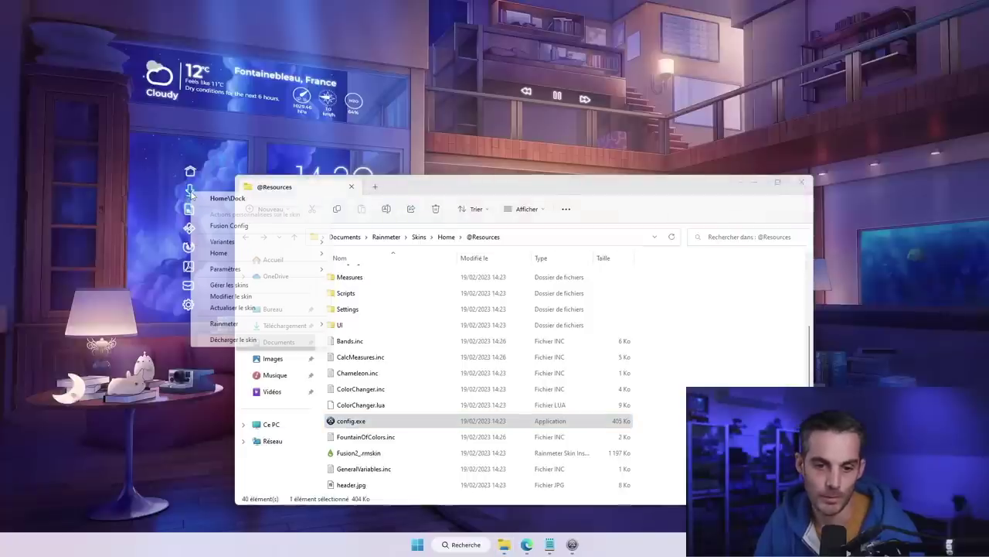
click(255, 308)
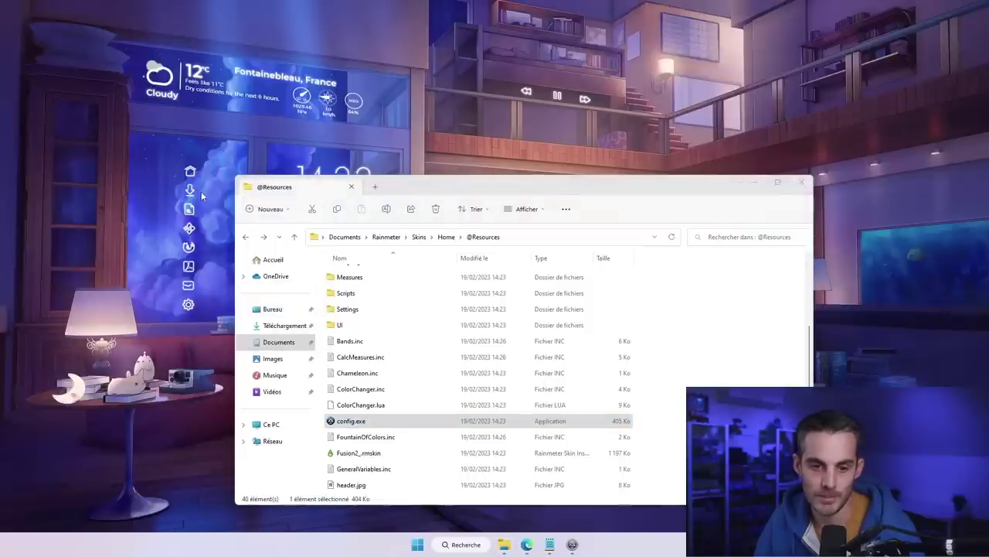
click(802, 182)
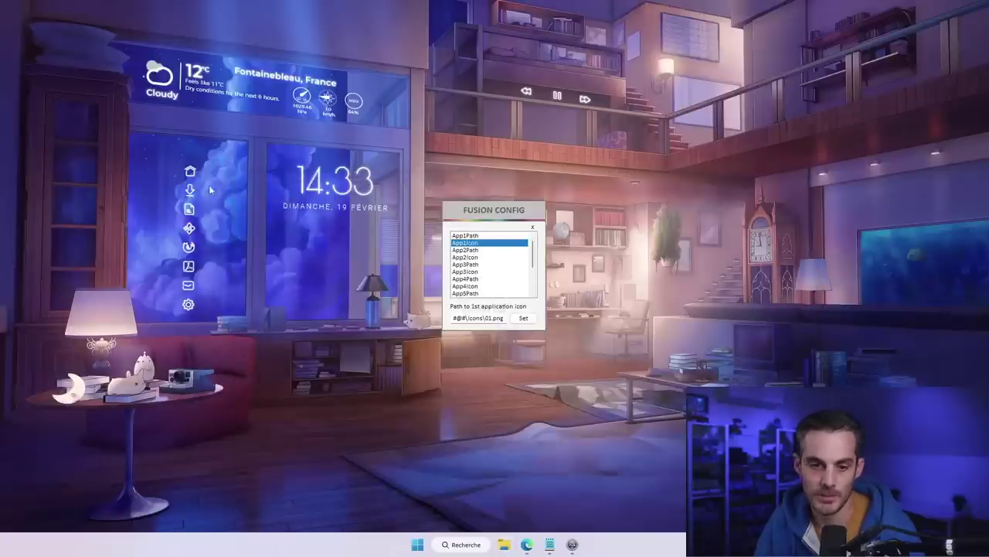
Test the dock's download and home shortcuts, closing each window they open
click(189, 190)
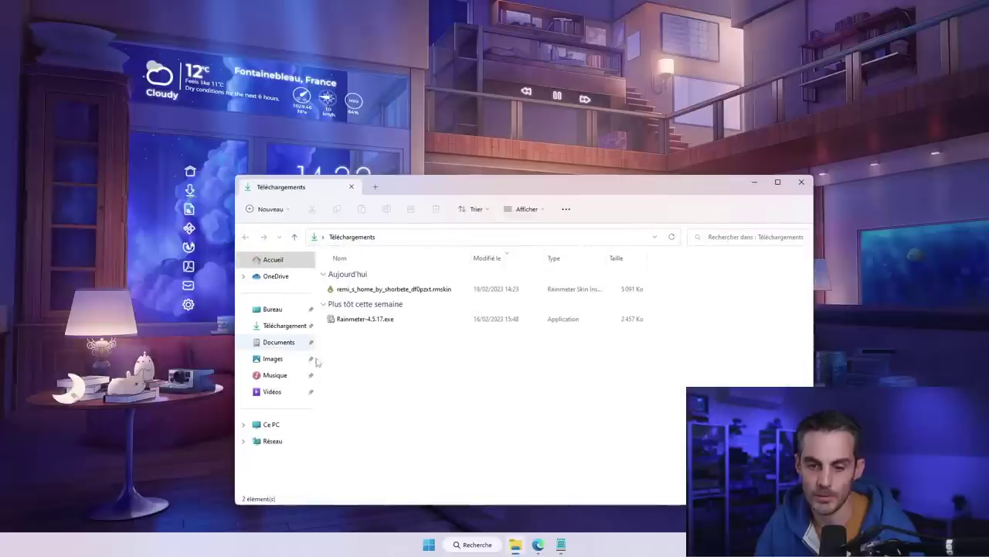
click(801, 182)
click(189, 170)
click(797, 184)
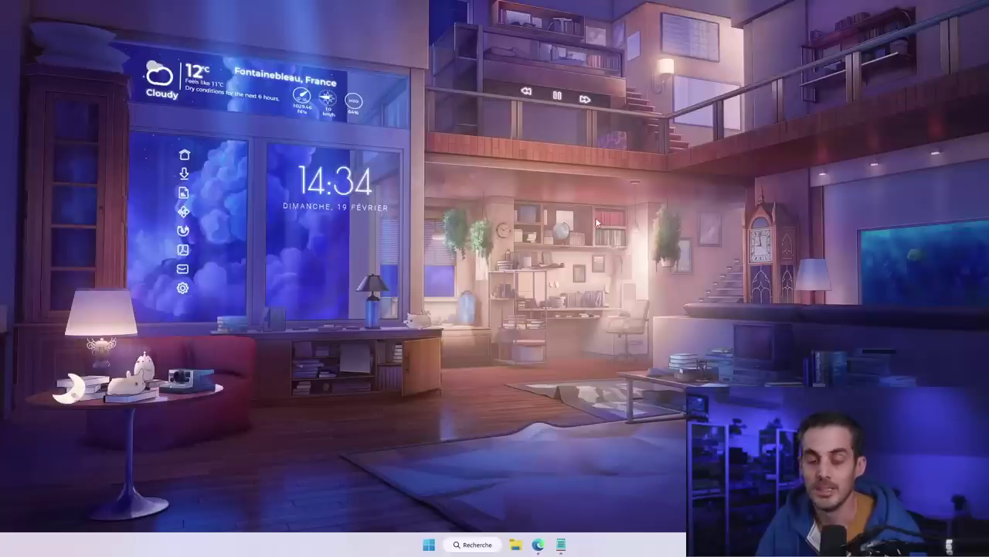
Open the Rainmeter skin manager and load Settings.ini from Home\Player\Settings
click(895, 544)
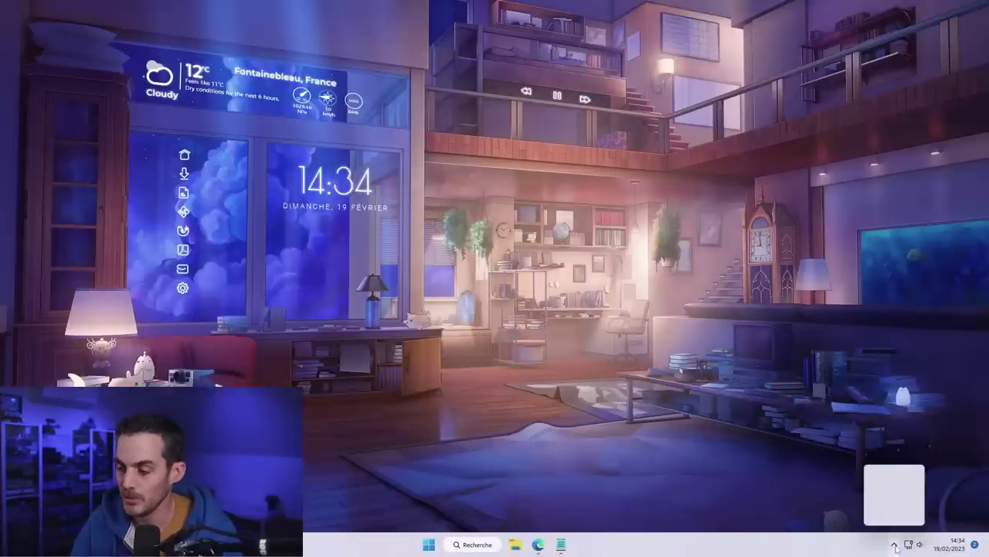
right_click(916, 515)
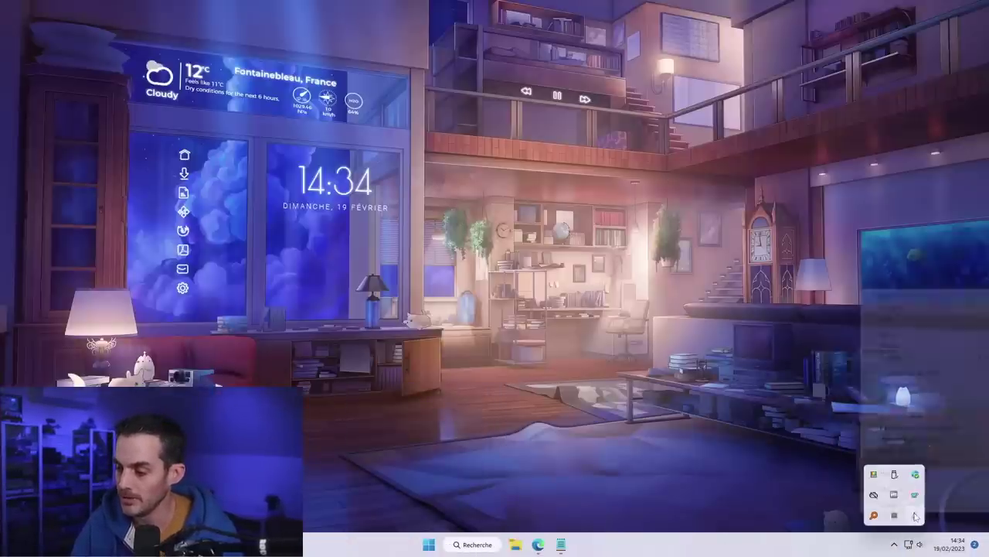
click(889, 295)
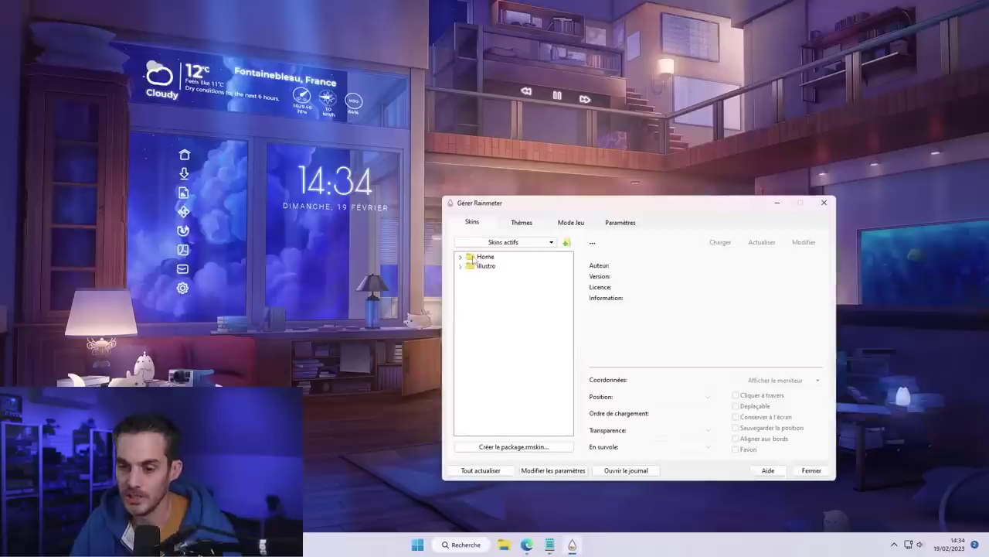
click(460, 258)
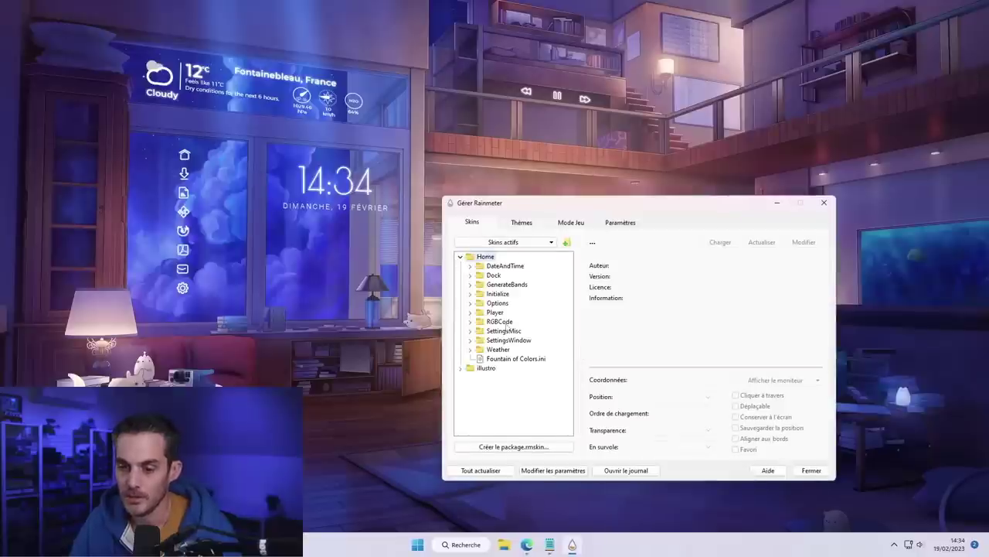
click(470, 312)
click(480, 349)
click(521, 359)
right_click(521, 358)
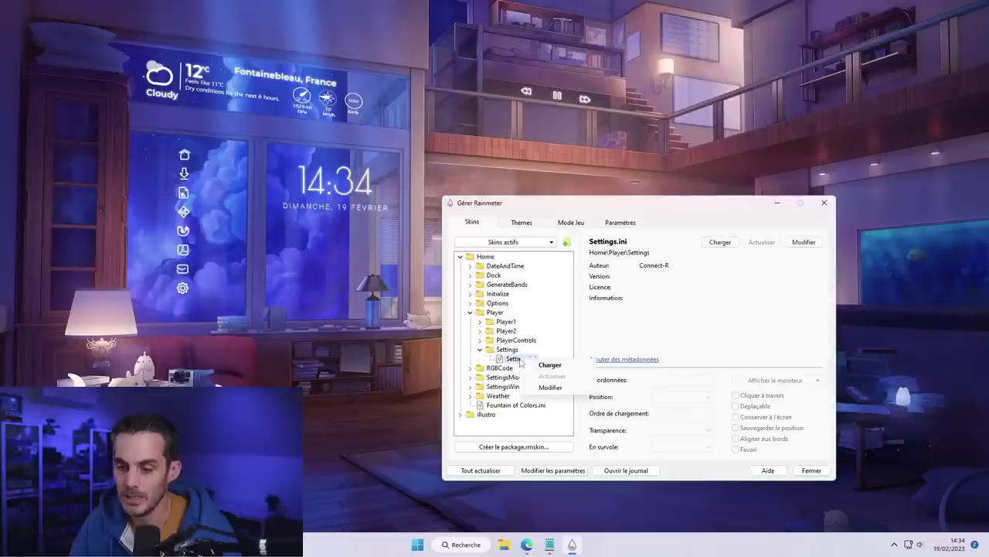
click(539, 368)
Minimise the skin manager, choose Spotify as the media player, and close the player settings
drag(729, 199, 796, 214)
click(822, 218)
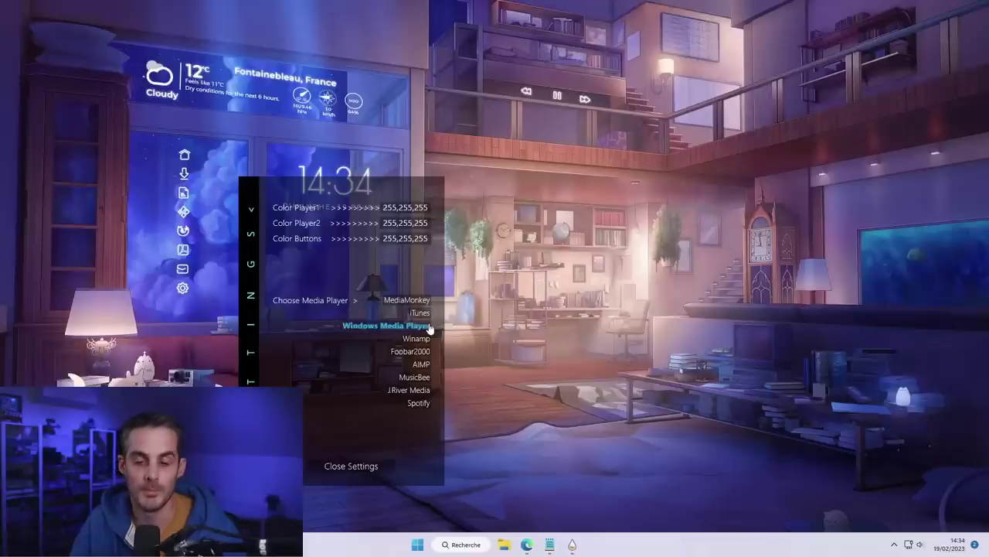
click(417, 404)
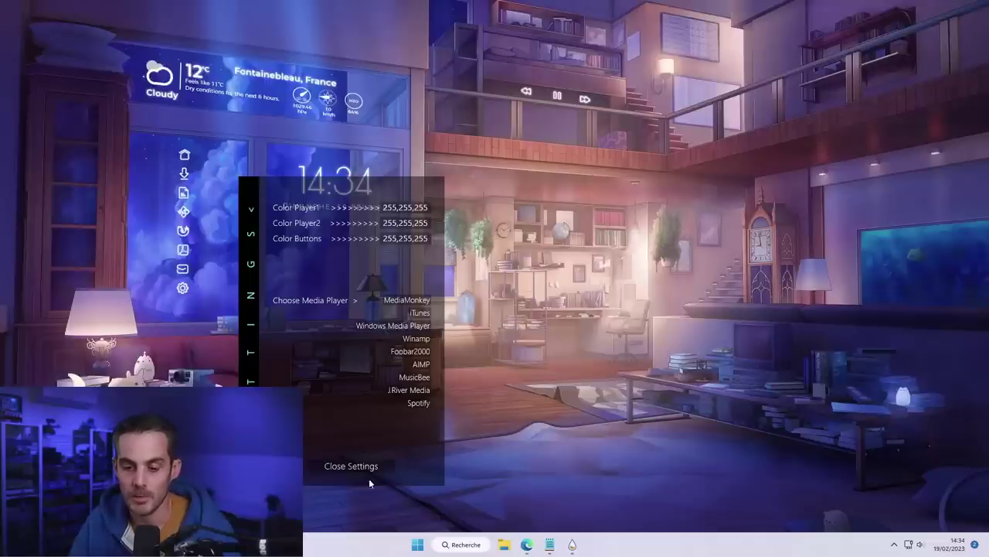
click(349, 467)
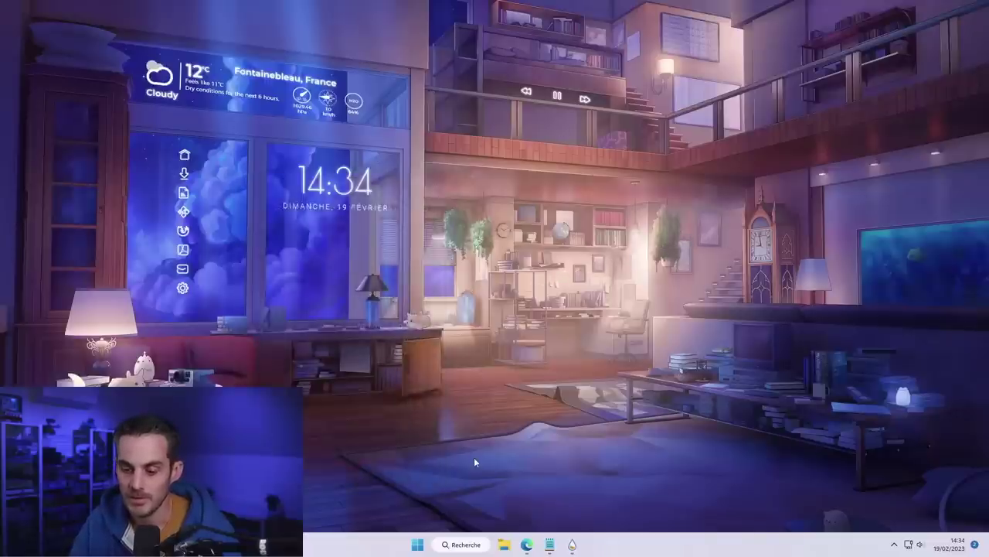
Play Cradles from the Copyright Free Music playlist in Spotify and minimise its window
click(303, 124)
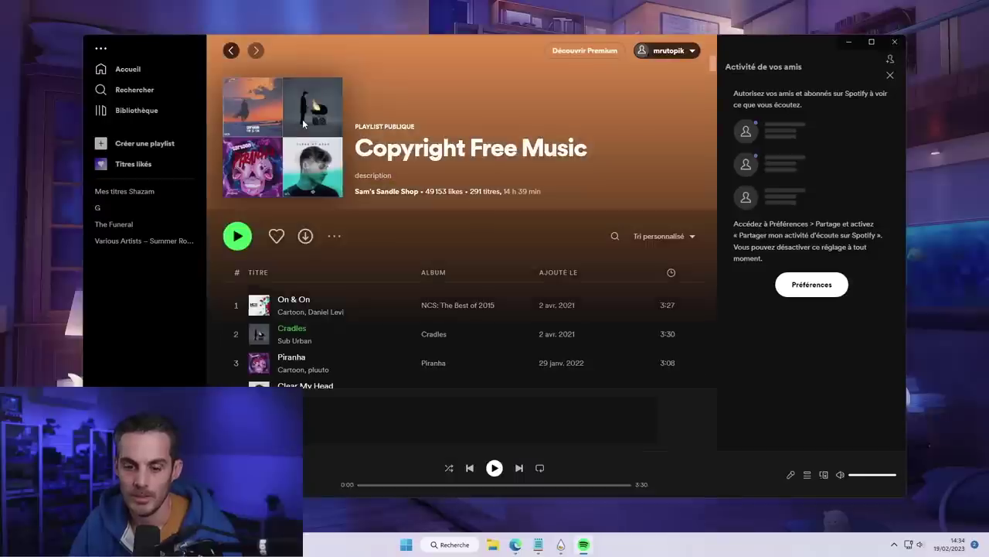
click(237, 334)
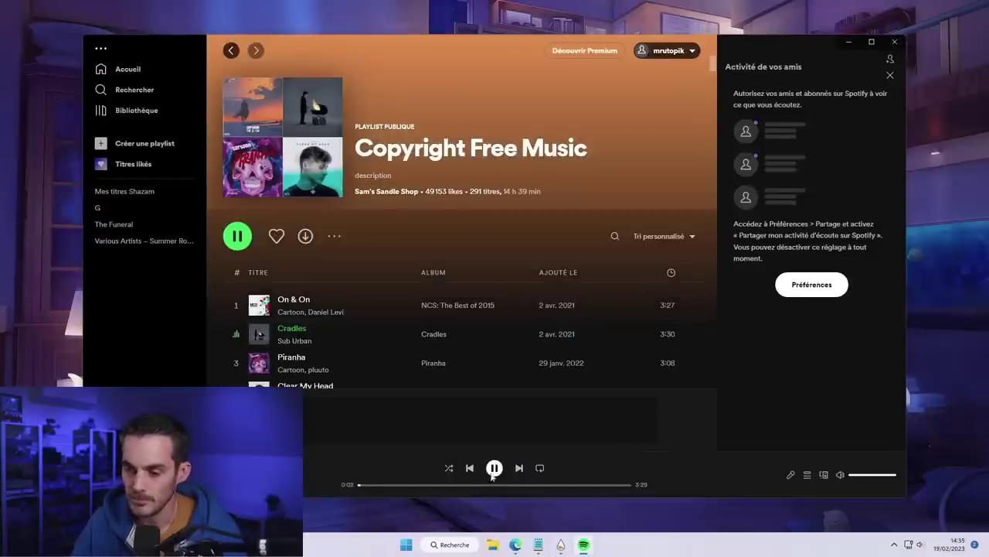
click(849, 43)
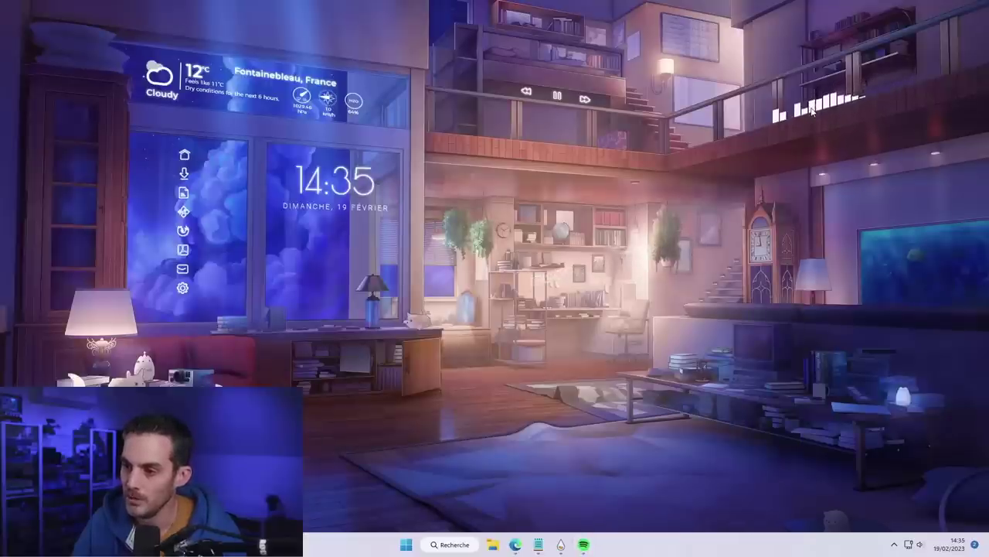
Examine the Paramètres options of the audio visualizer skin on the balcony railing
right_click(819, 103)
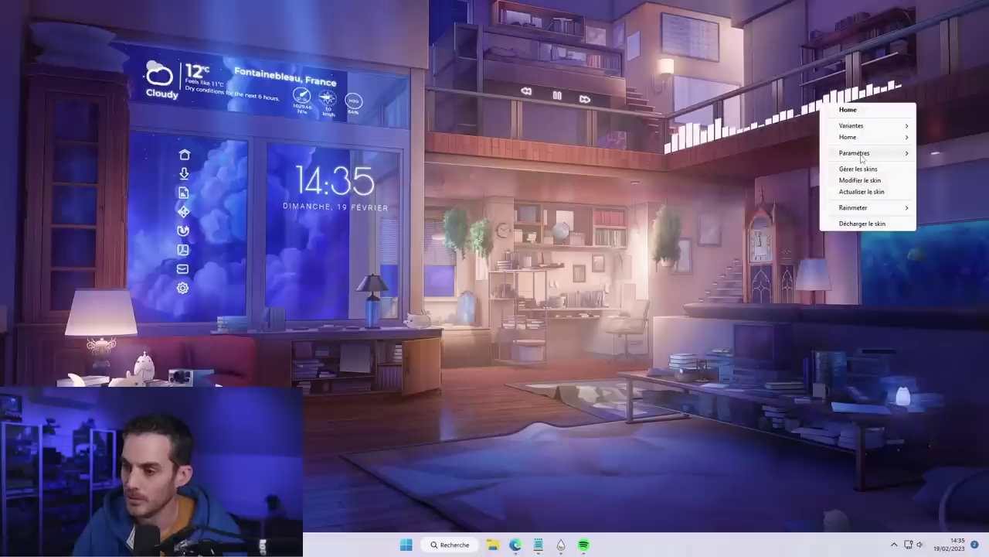
mouse_move(858, 152)
click(726, 239)
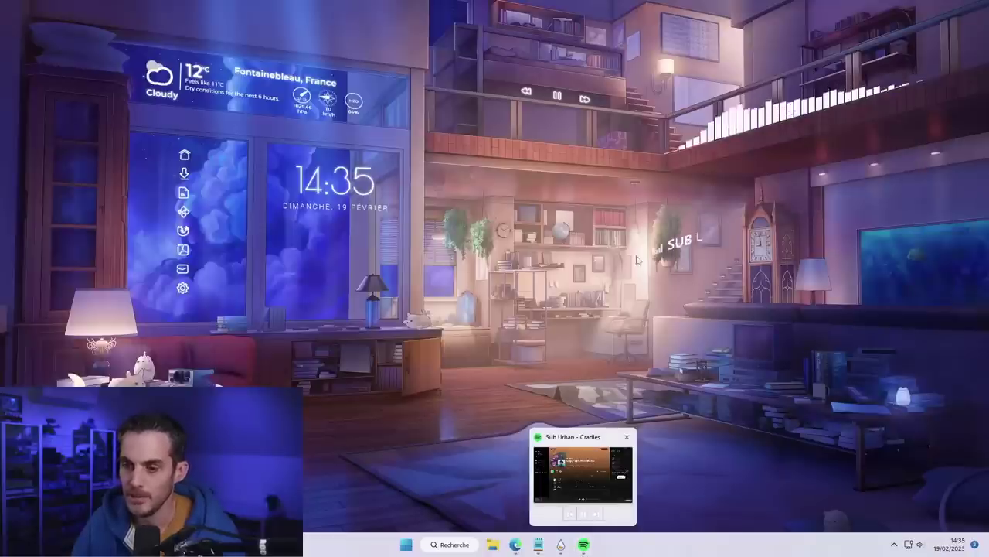
Move the scrolling track title widget up to the balcony beside the audio visualizer and pause the music from the desktop player controls
drag(646, 255, 824, 124)
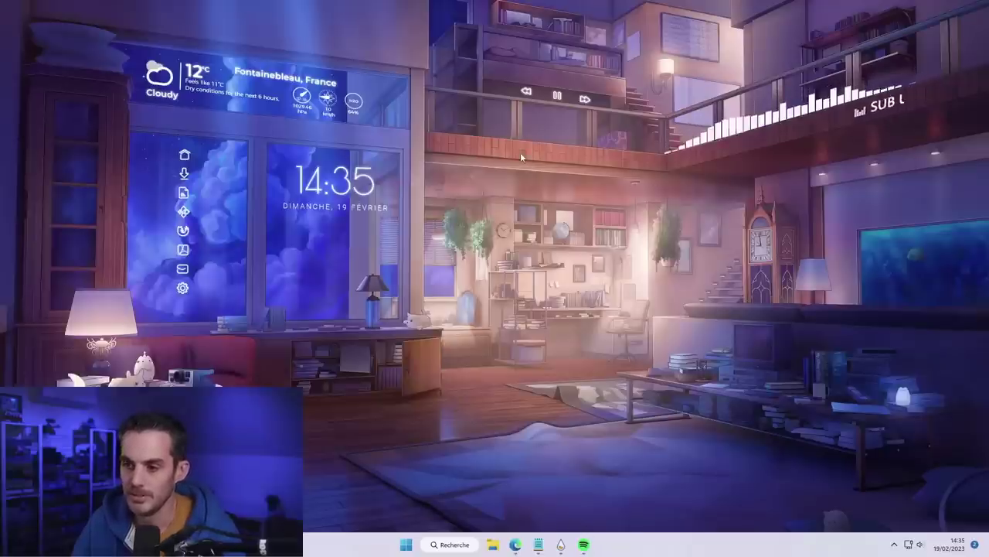
click(558, 99)
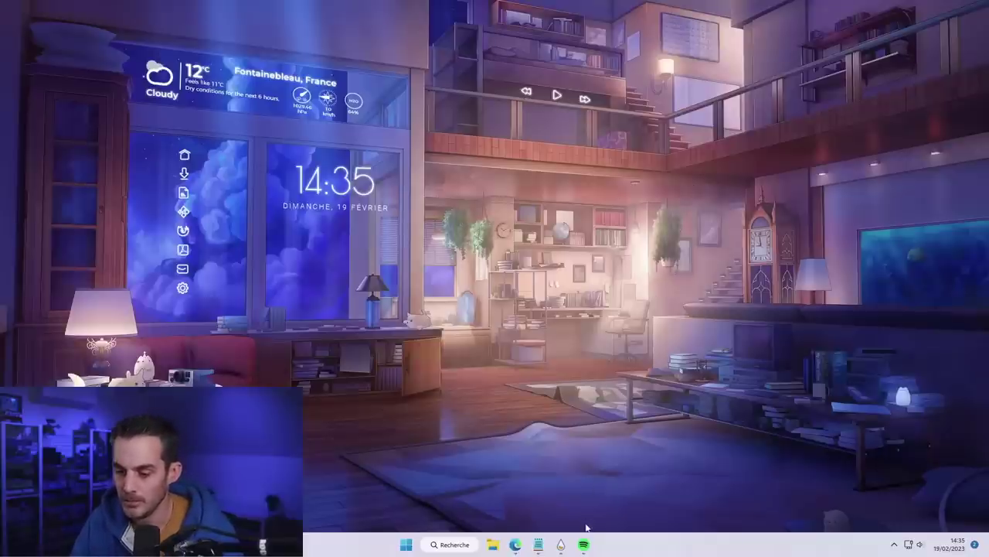
Load Player1.ini from Home\Player\Player1 in the Rainmeter skin manager and minimise the manager
click(561, 544)
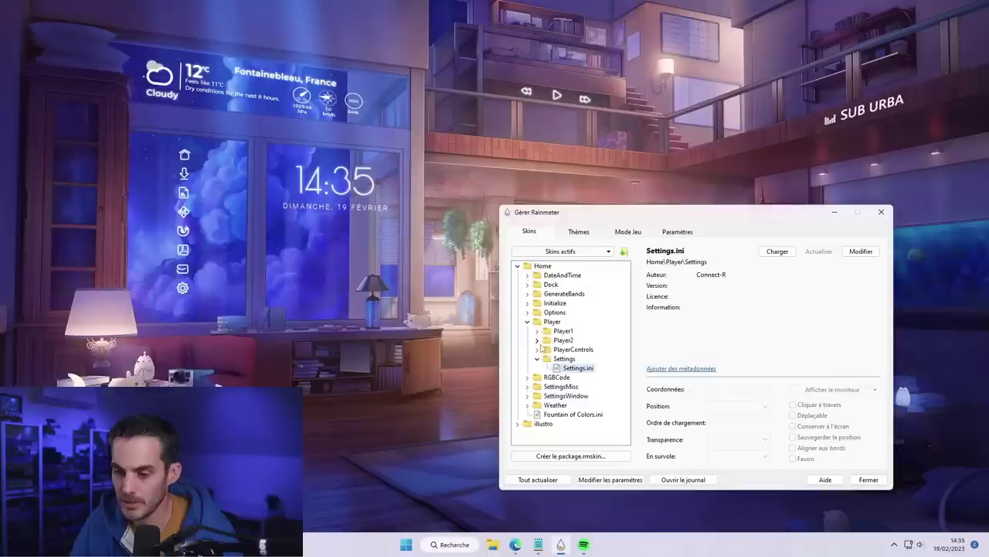
click(537, 340)
click(537, 330)
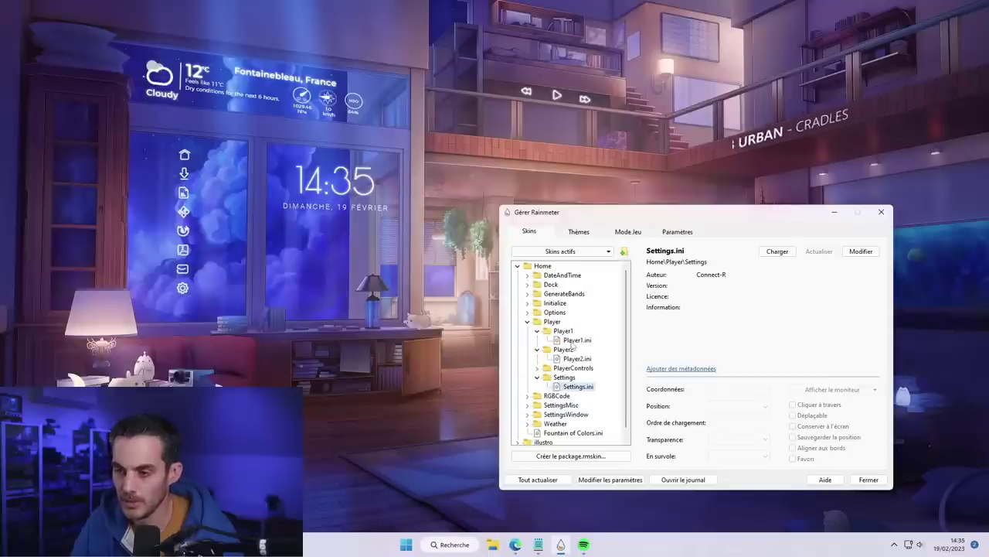
right_click(747, 145)
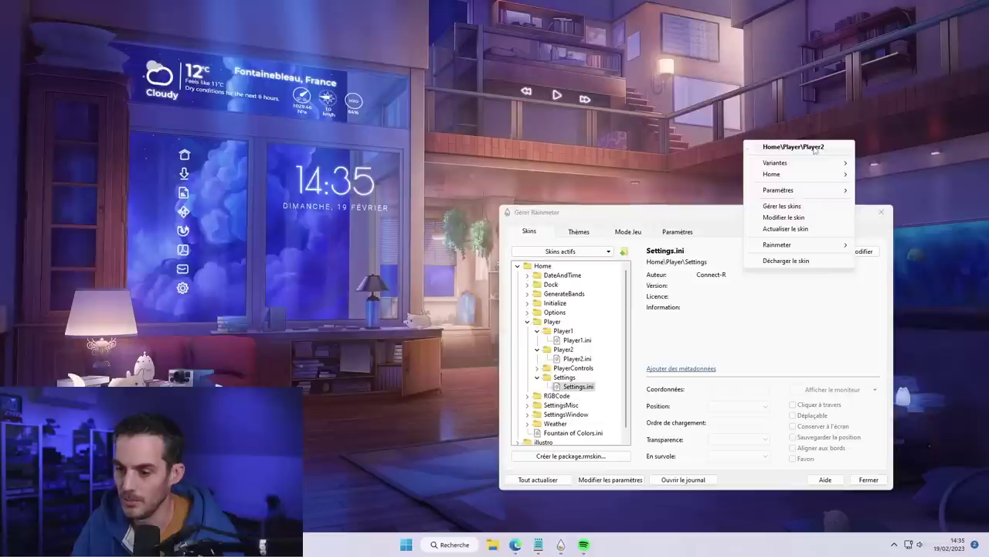
click(576, 340)
right_click(576, 340)
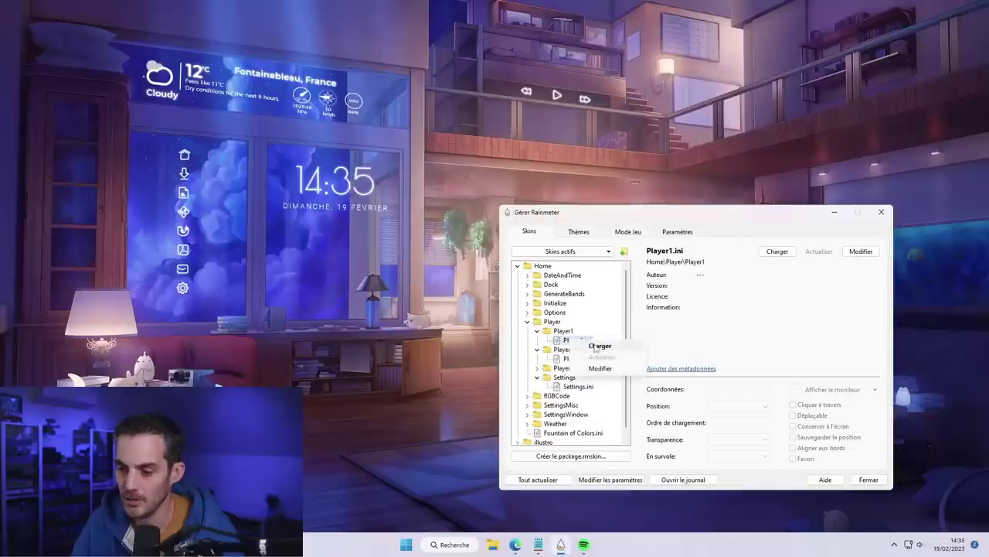
click(595, 347)
drag(660, 215, 286, 199)
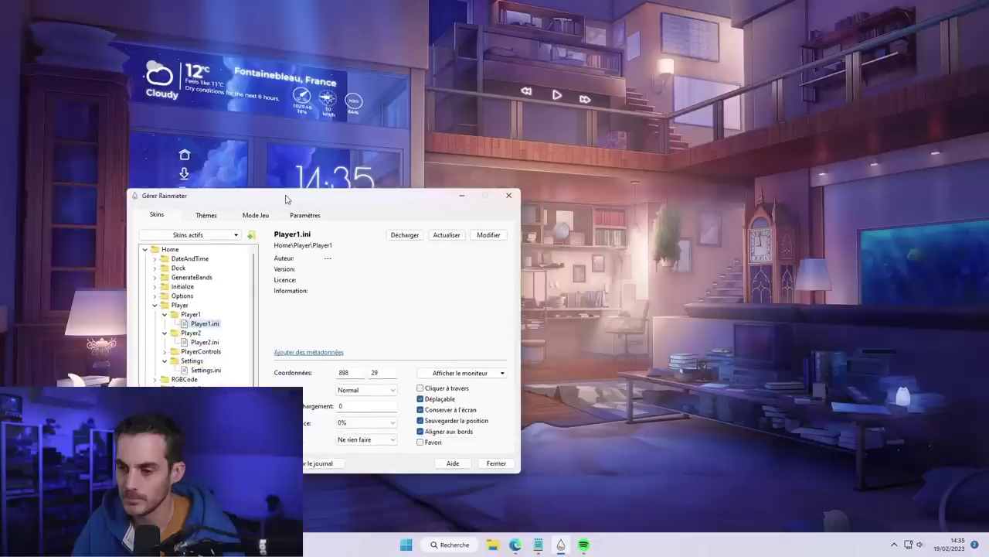
click(462, 196)
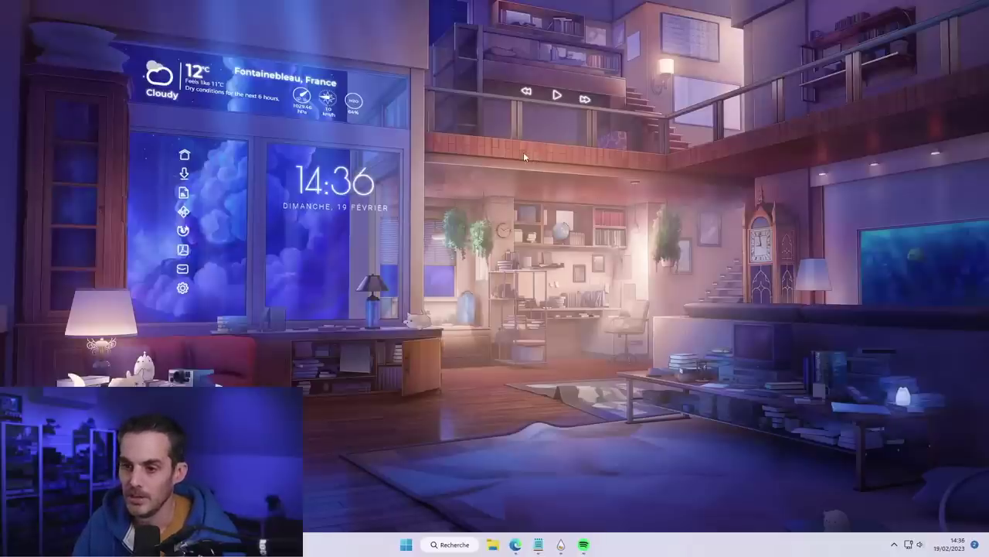
Enable Cliquer à travers for the Player2 track title skin and resume the music from the desktop player controls
right_click(602, 160)
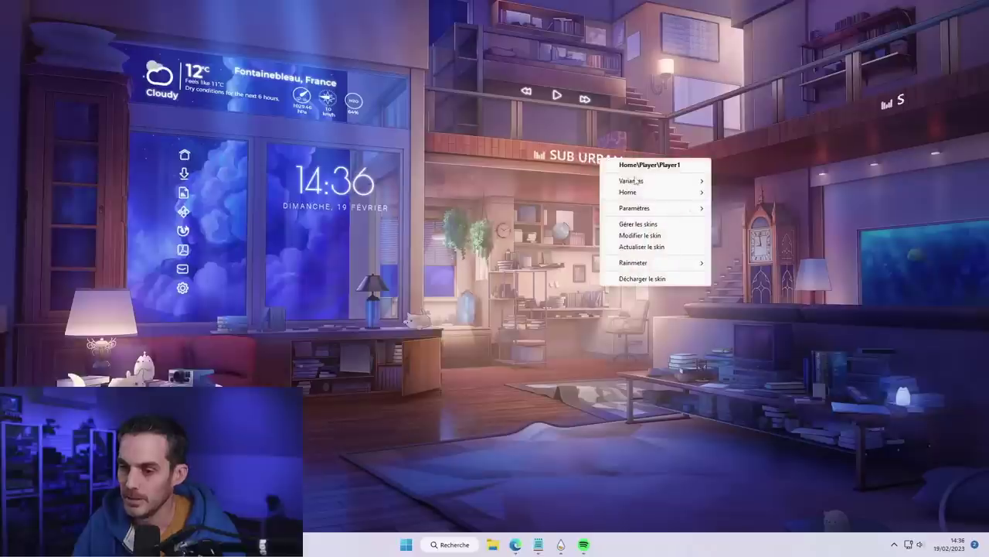
mouse_move(643, 210)
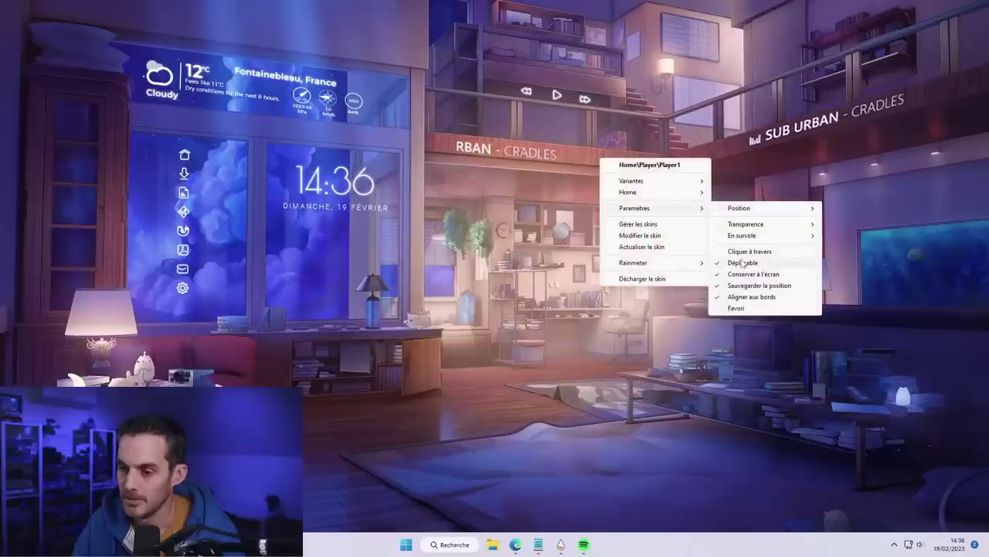
click(769, 140)
right_click(769, 140)
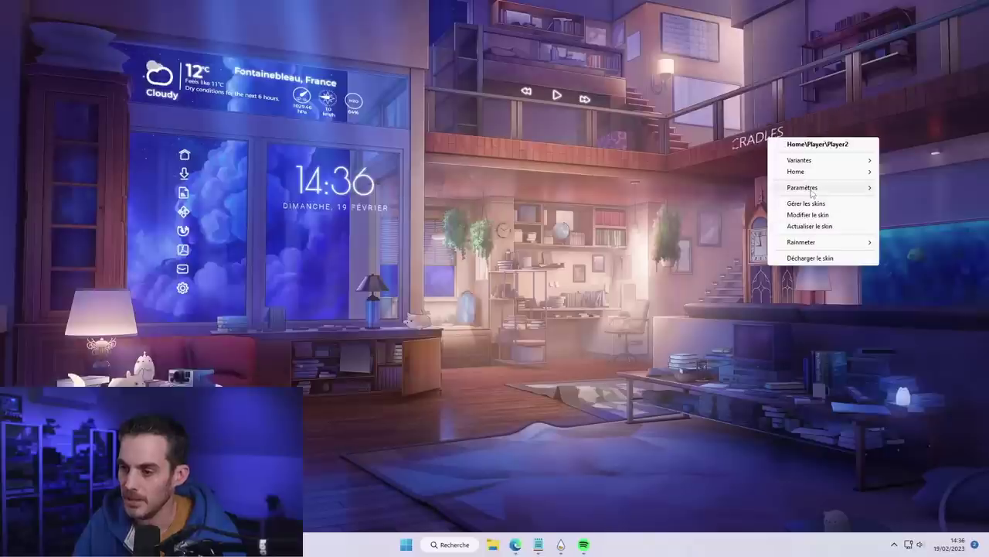
mouse_move(812, 192)
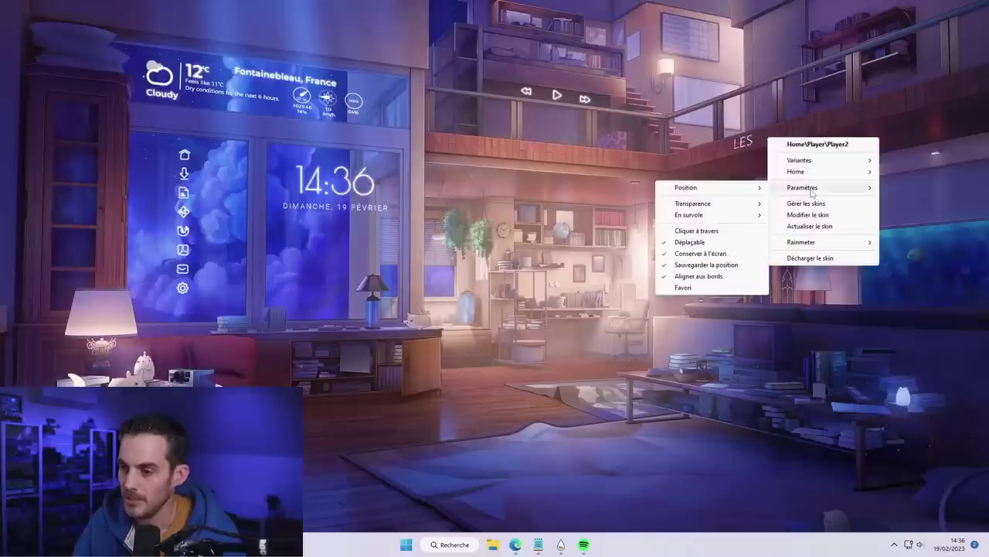
click(716, 232)
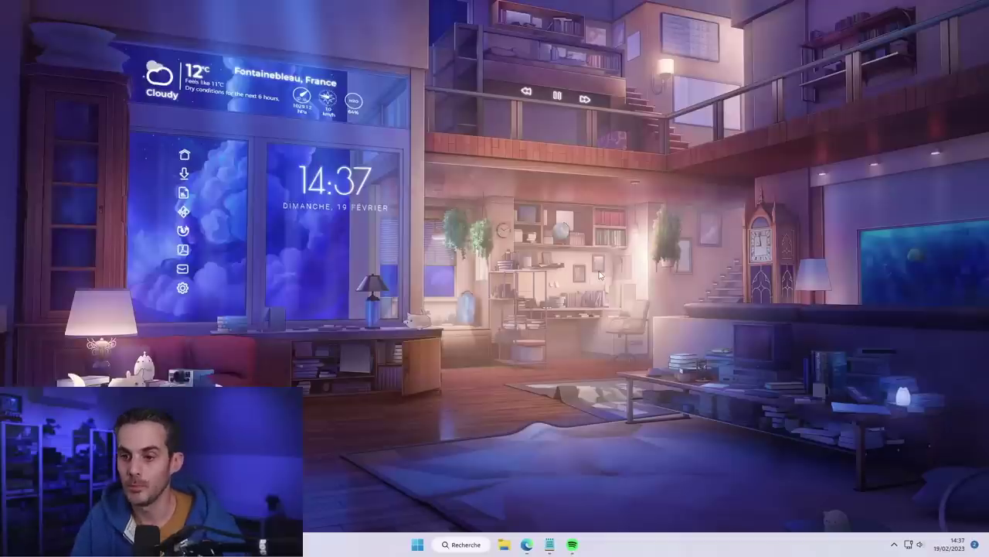
click(558, 100)
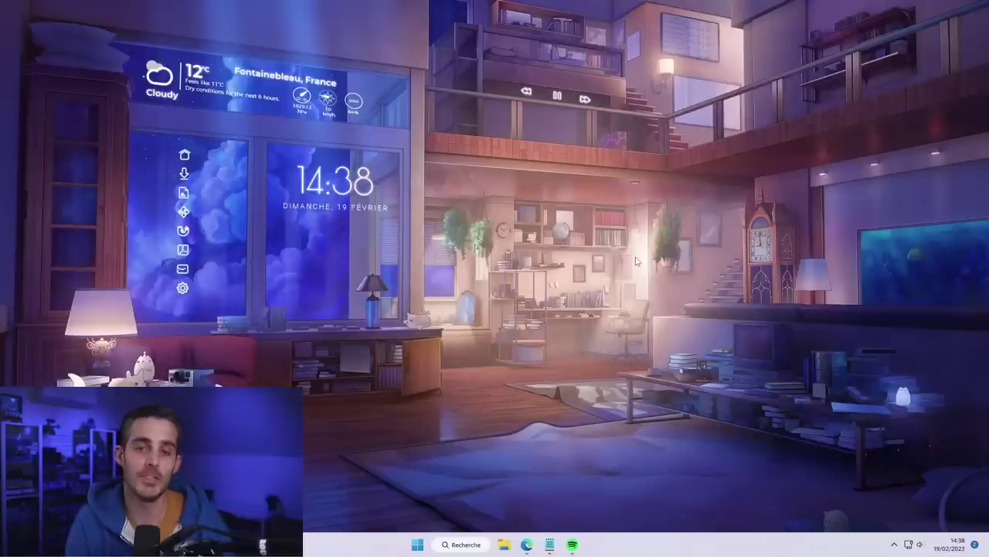
Unload the DateAndTime clock skin and the shortcut dock skin from the desktop
right_click(350, 188)
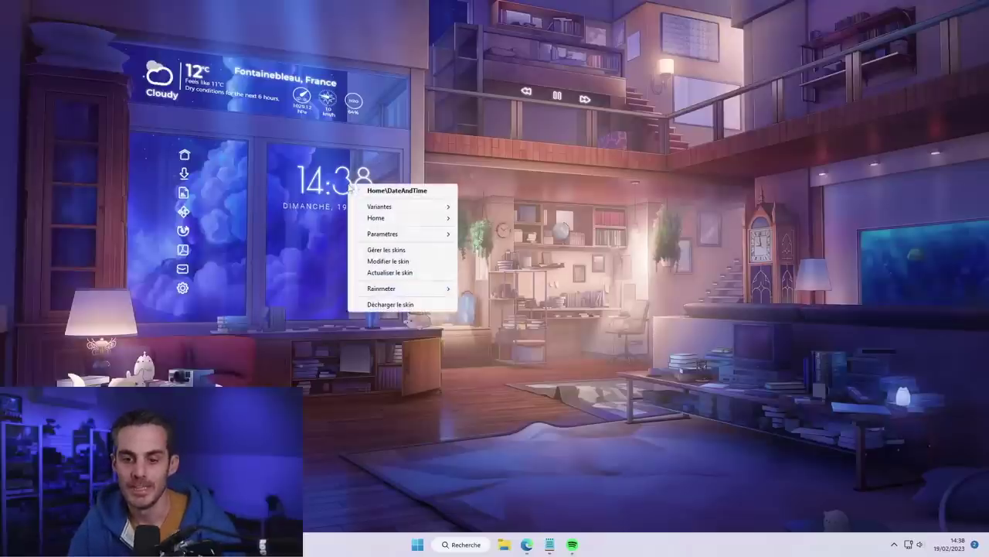
right_click(186, 192)
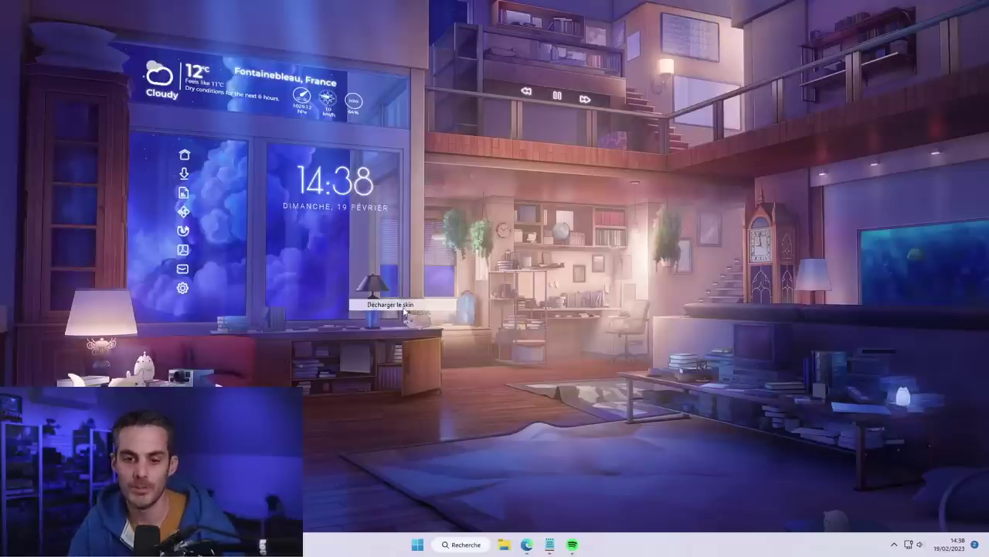
right_click(186, 192)
click(226, 337)
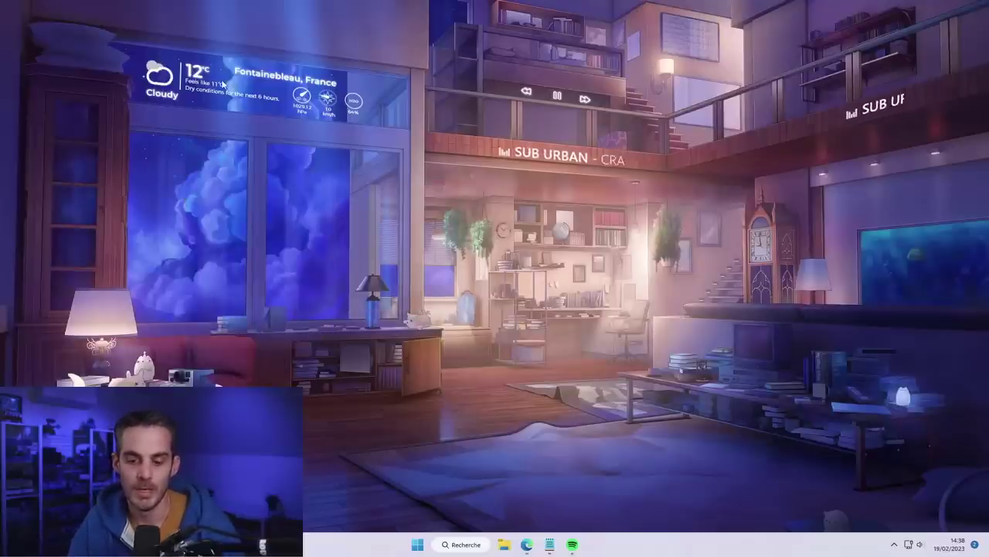
Unload Fountain of Colors.ini from the Home skins in the Rainmeter manager and close the manager
click(895, 544)
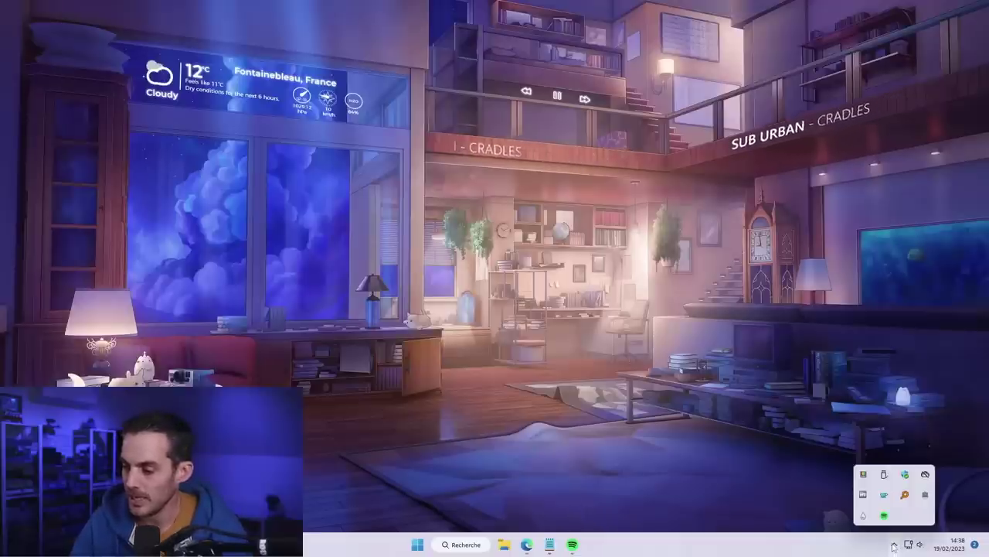
click(885, 495)
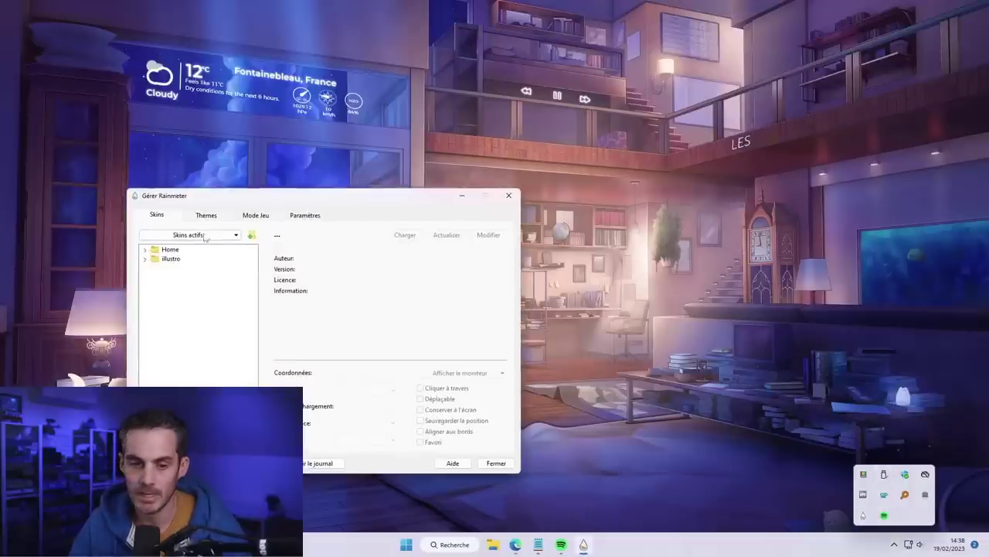
click(143, 250)
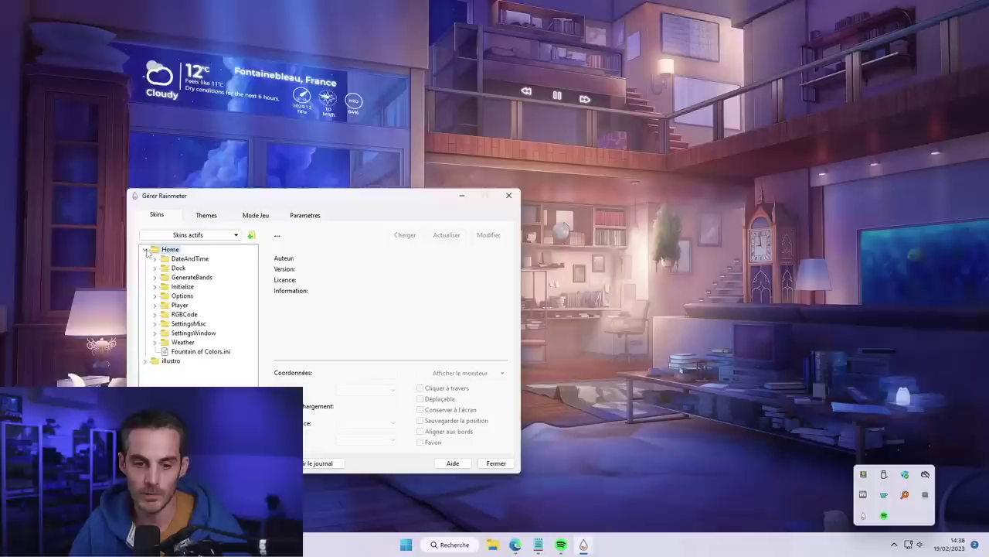
click(193, 234)
click(205, 254)
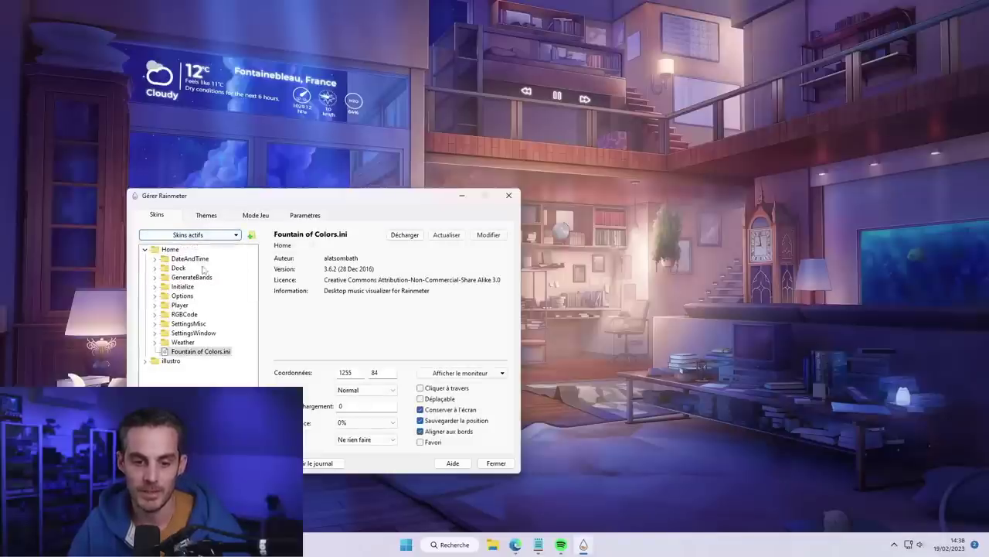
right_click(223, 352)
click(238, 360)
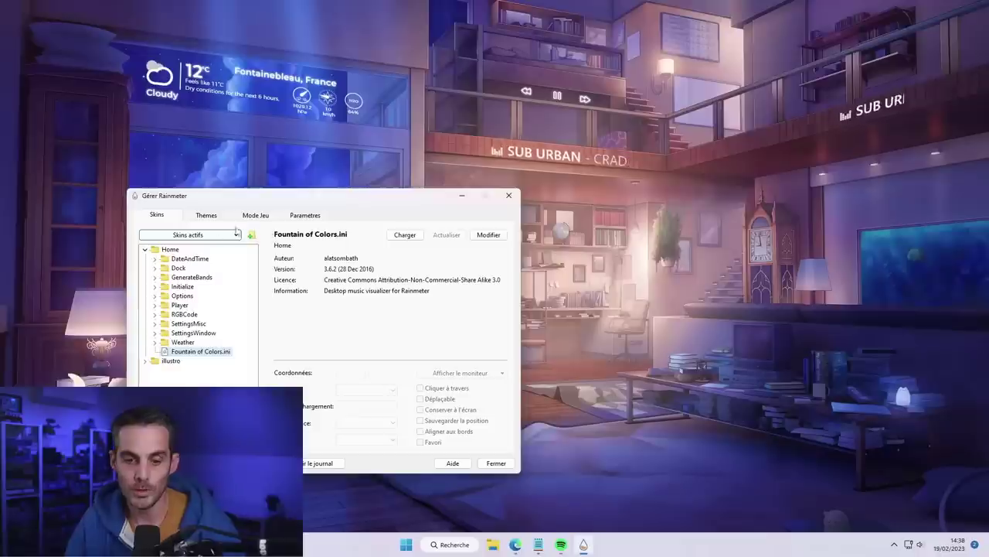
click(496, 463)
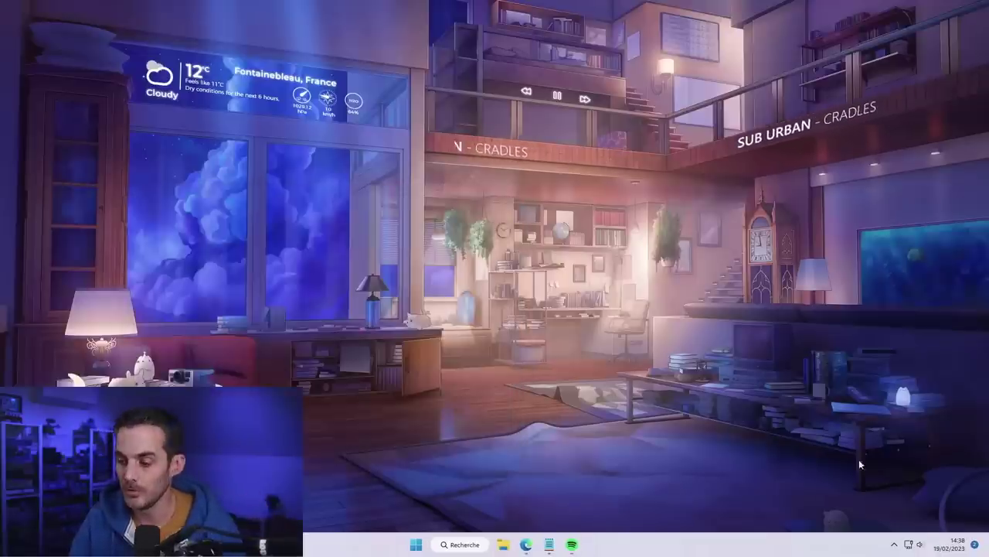
Quit Rainmeter entirely to clear its remaining widgets from the desktop
click(894, 544)
right_click(863, 516)
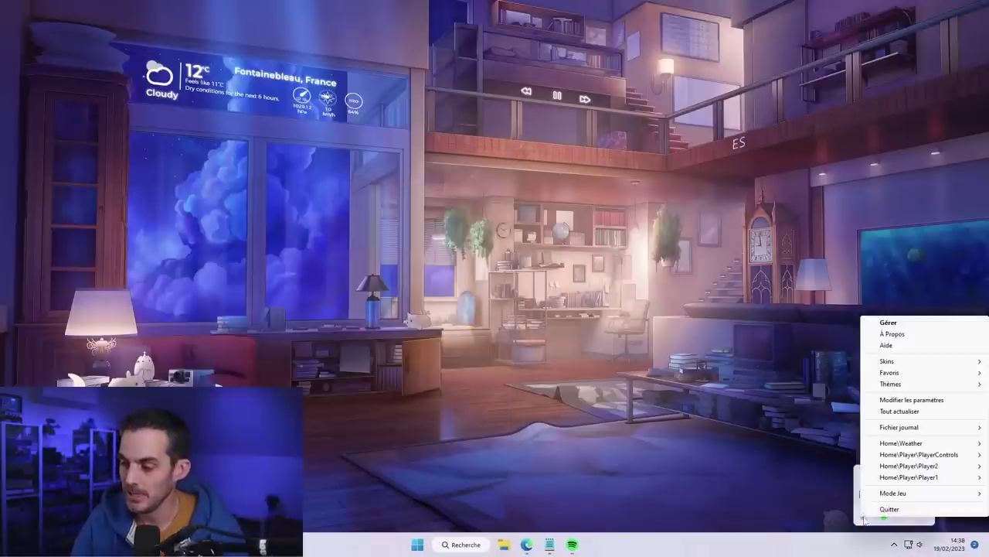
click(887, 509)
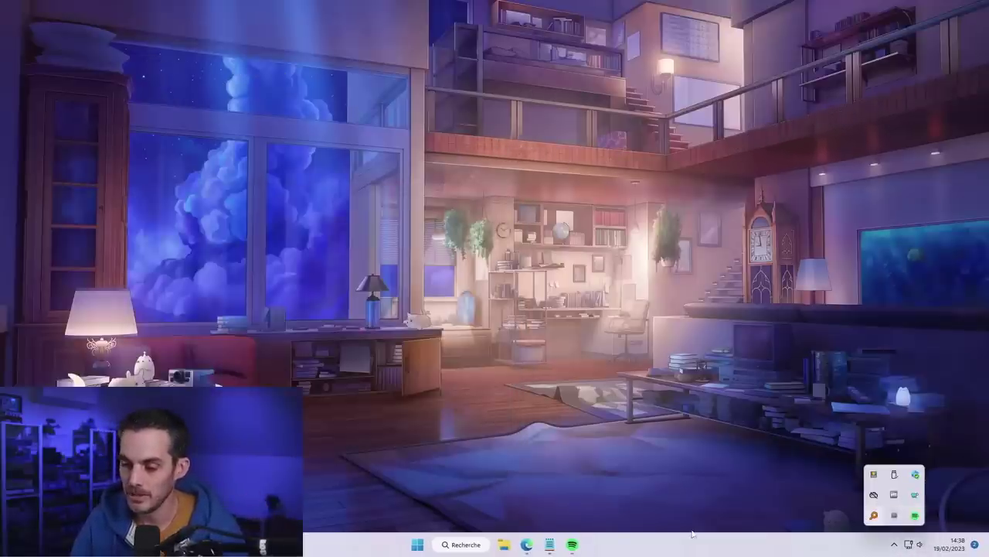
Browse to the Documents\Rainmeter\Skins folder in File Explorer to inspect the installed skins
click(506, 542)
click(277, 343)
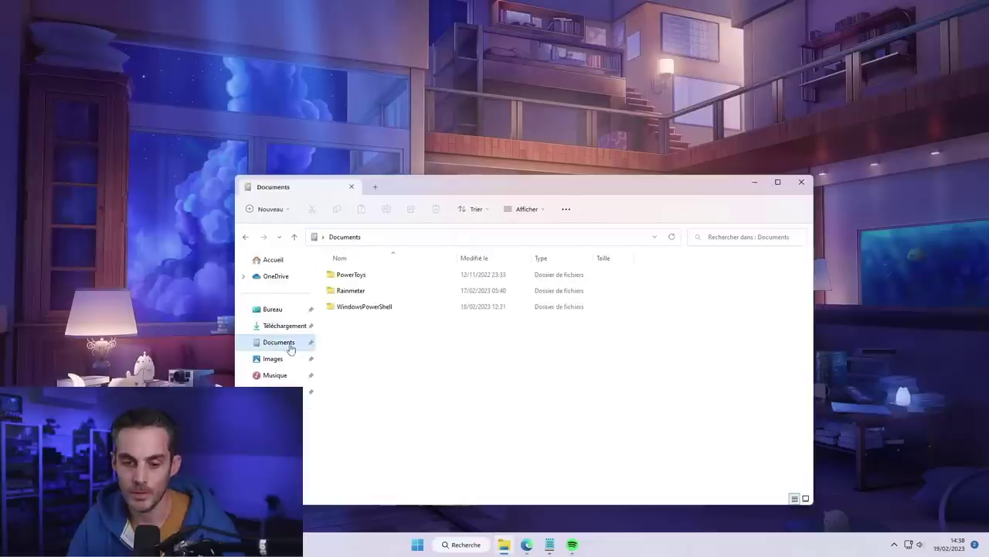
double_click(349, 292)
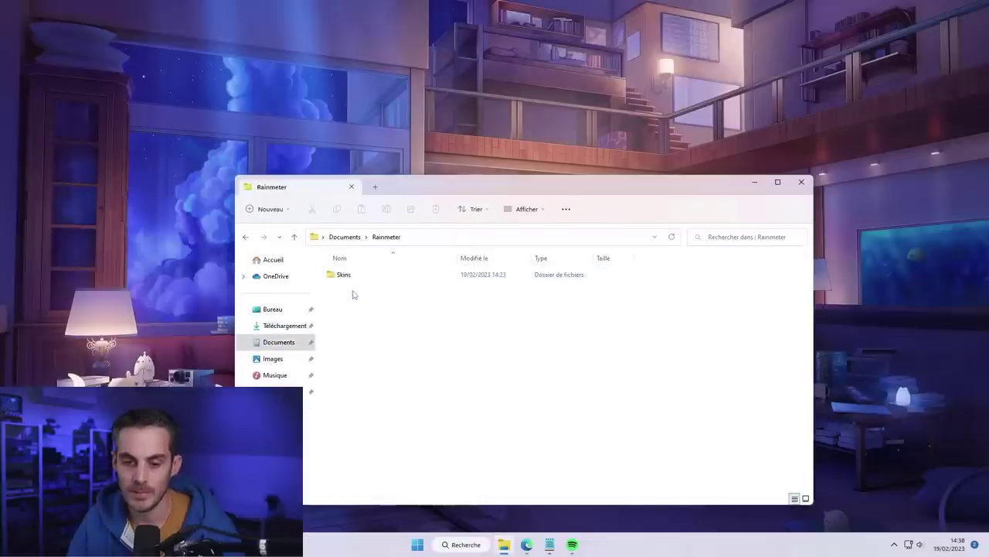
double_click(344, 275)
click(366, 292)
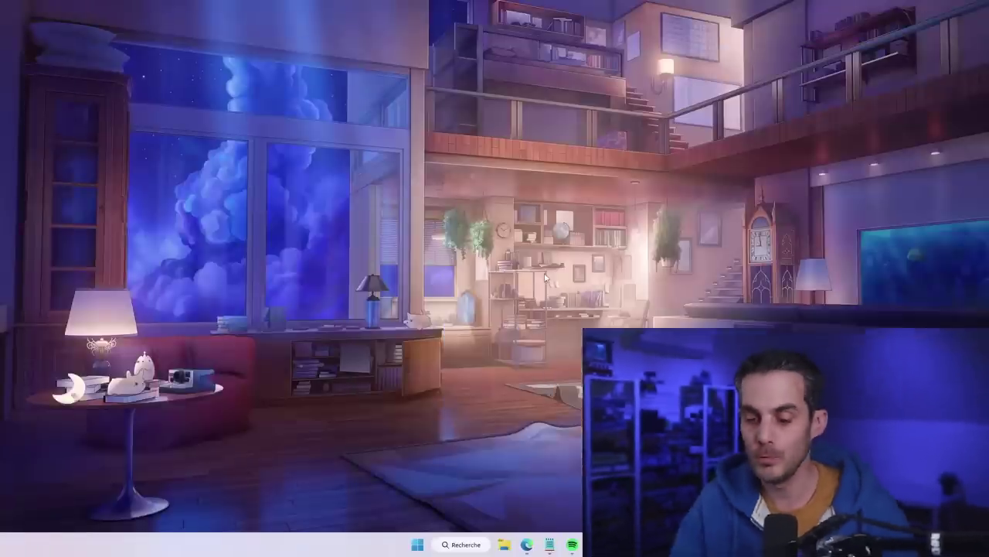
Download the full 19 MB Omnimo 10 ZIP from omnimo.info in Edge and minimise the browser
click(527, 542)
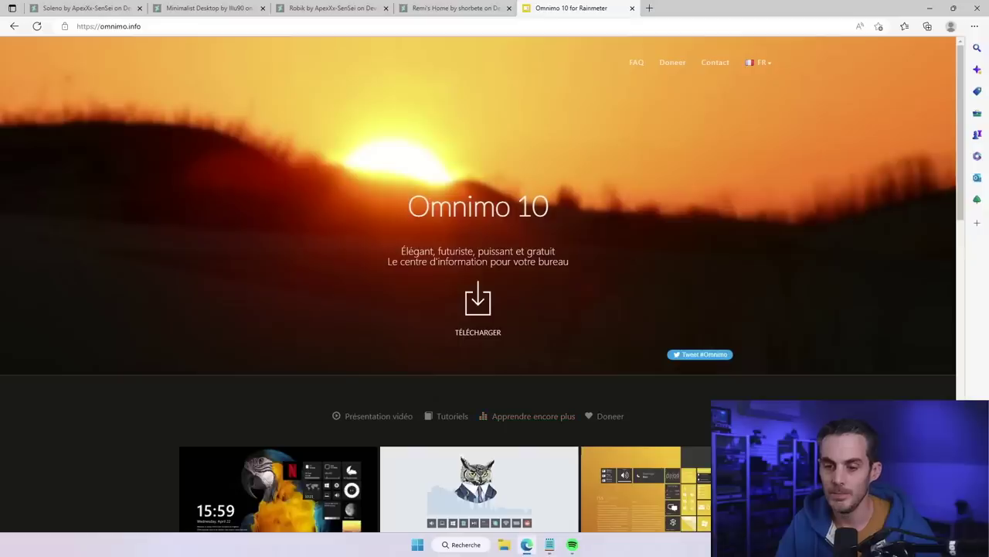
scroll(519, 273, down, 4)
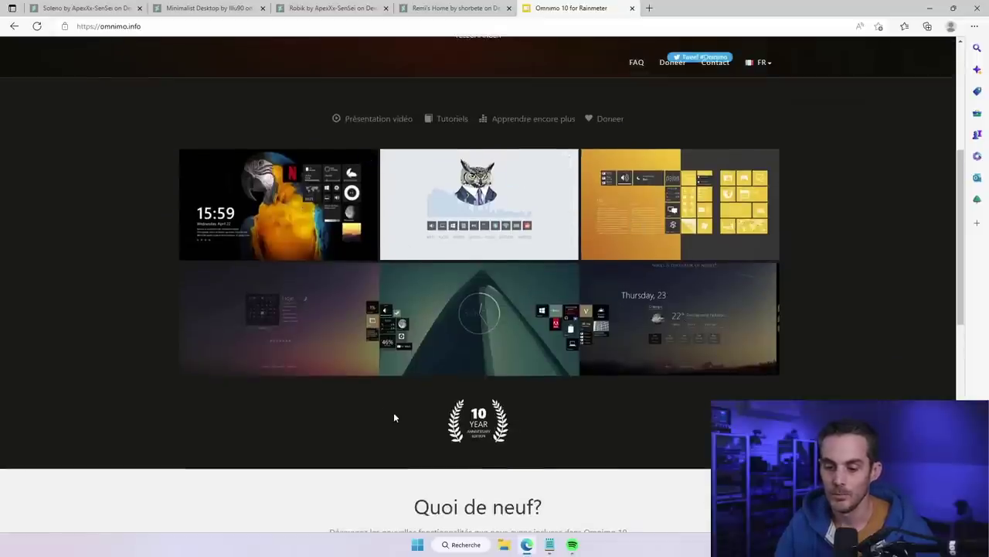
scroll(394, 418, up, 3)
scroll(408, 404, up, 1)
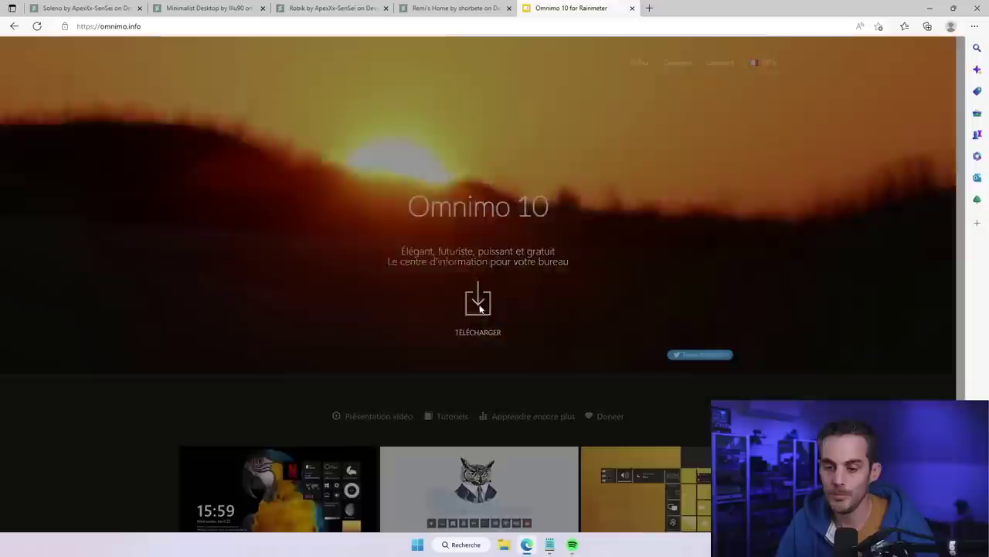
click(478, 303)
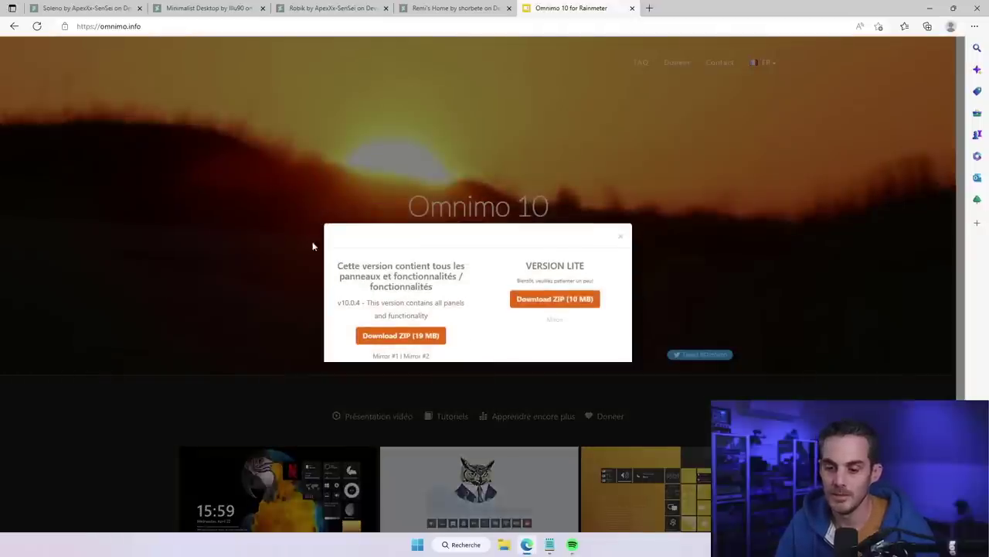
click(413, 337)
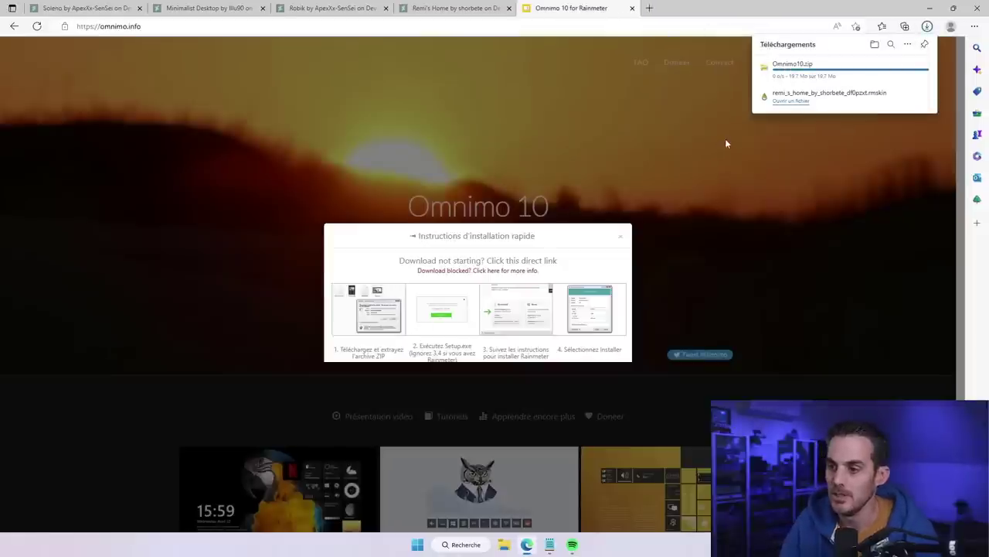
click(526, 544)
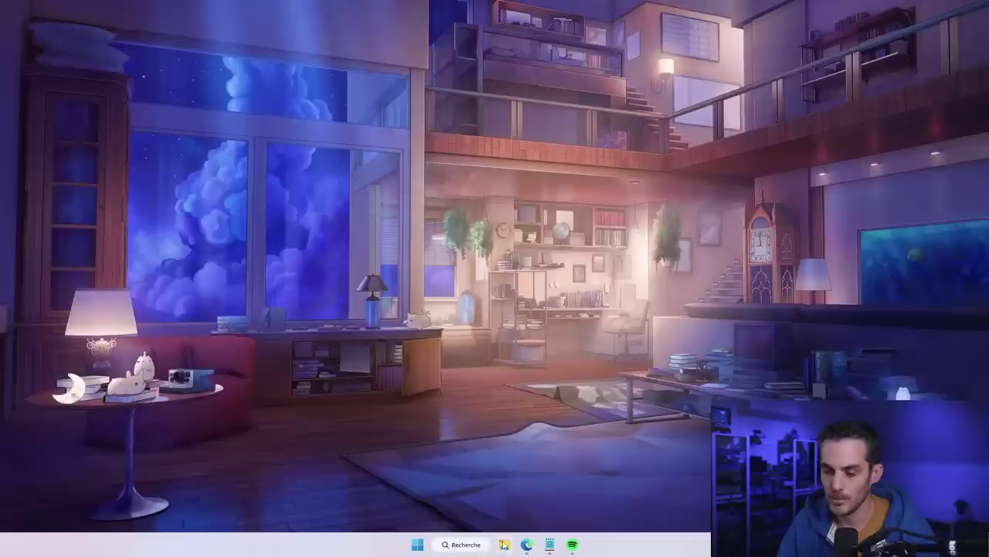
Extract Omnimo10.zip from the Téléchargements folder into an Omnimo10 subfolder, showing the extracted files when done
click(504, 544)
click(283, 330)
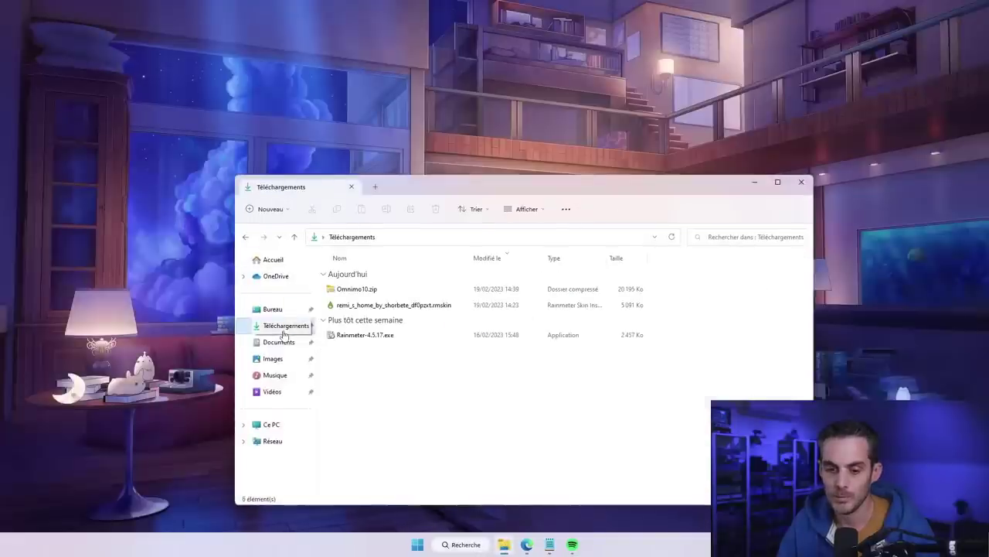
click(356, 290)
right_click(357, 292)
click(406, 314)
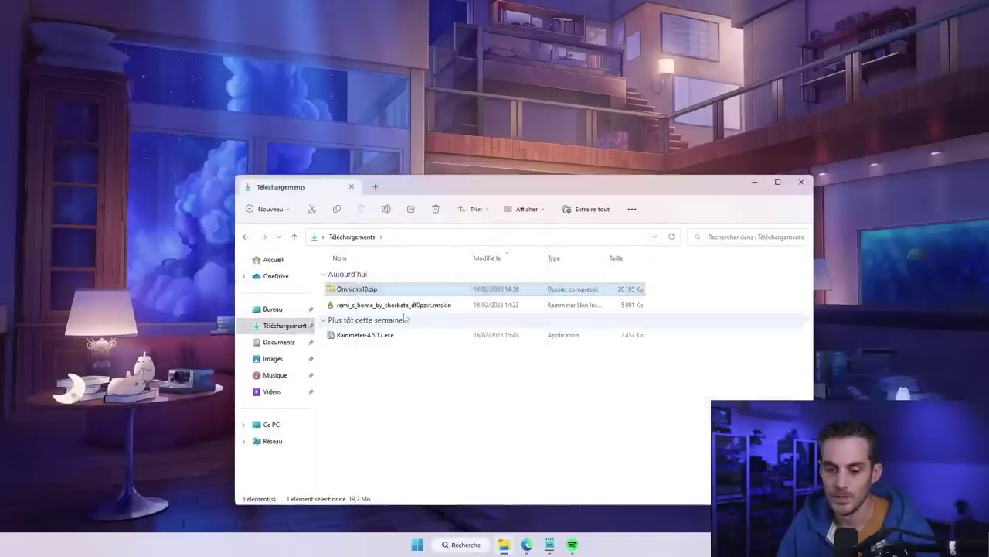
click(582, 371)
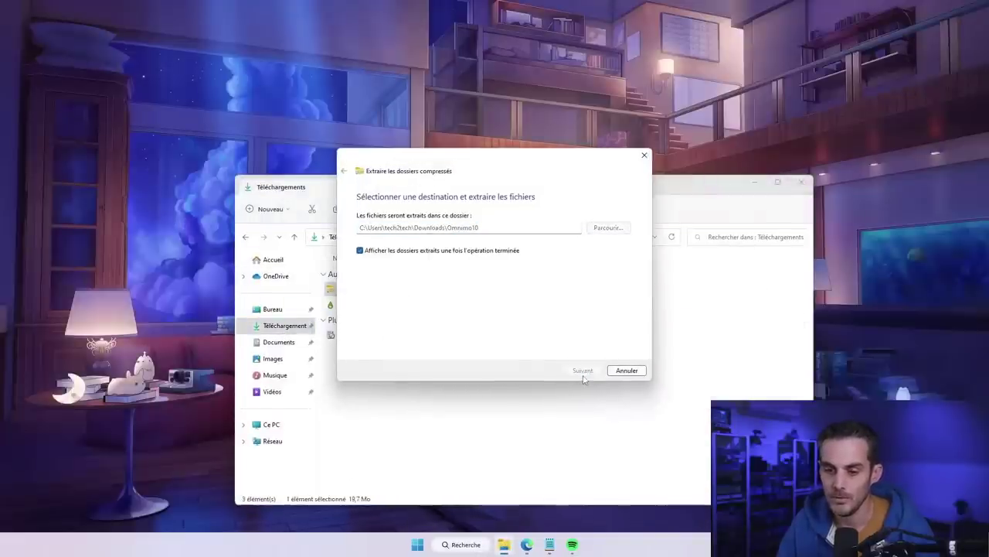
Run Omnimo's Setup.exe, accept its EULA and install all included skins and layouts with the included layout applied
click(377, 413)
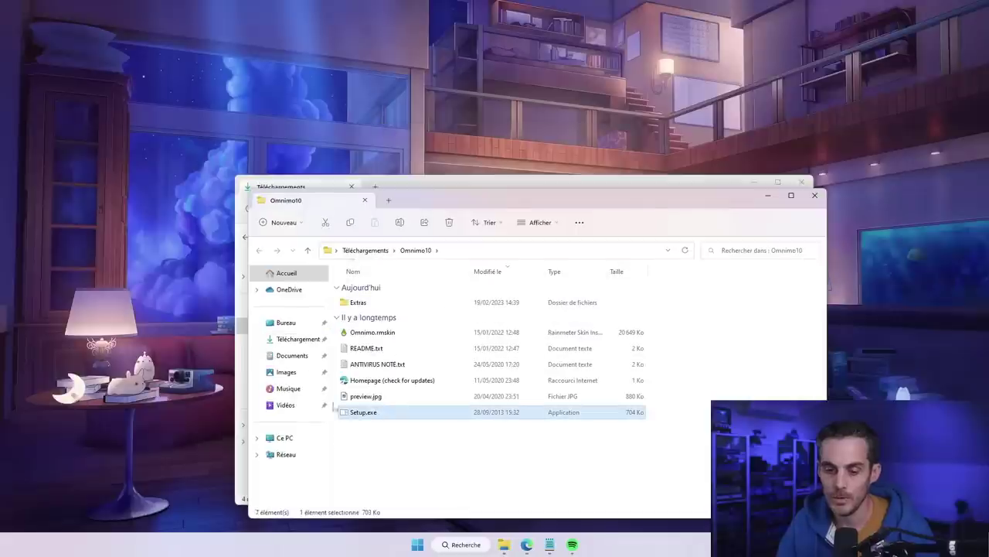
double_click(365, 414)
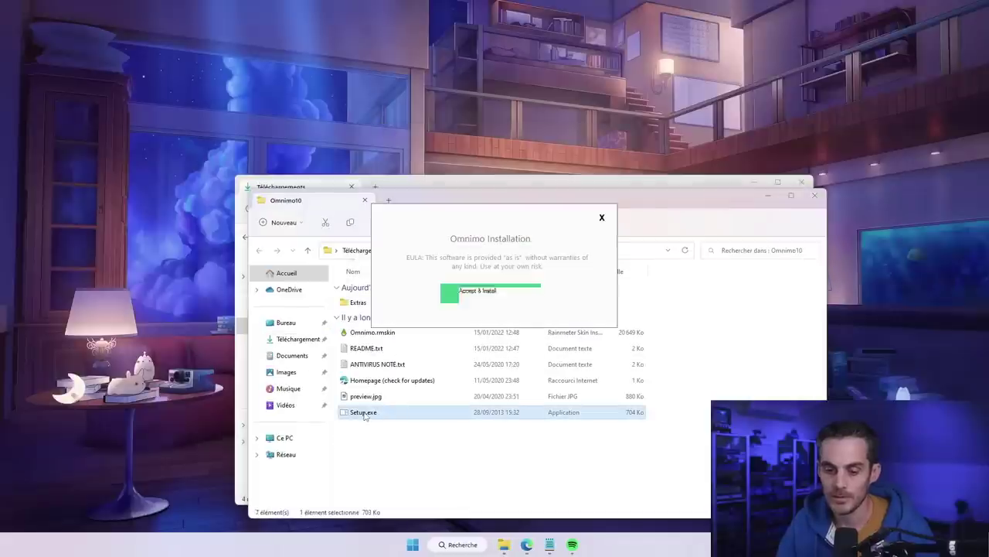
click(490, 294)
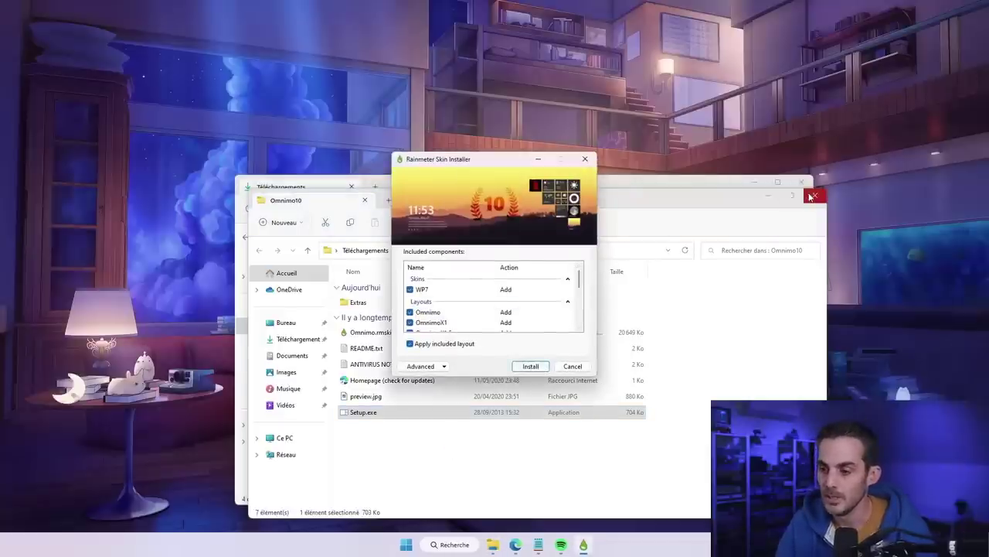
click(531, 367)
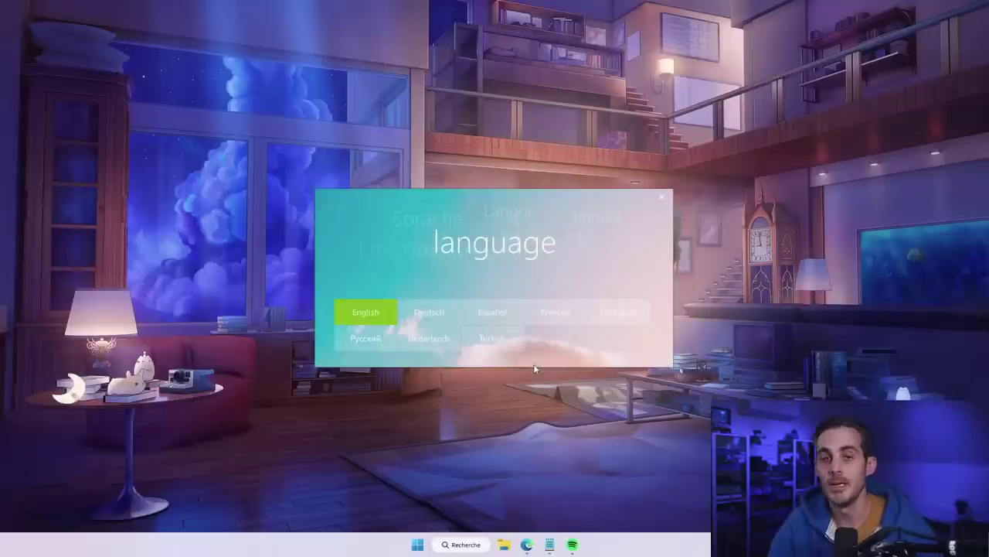
Set Omnimo's language to French and complete the style preferences with the metric system and new wallpaper enabled
click(563, 315)
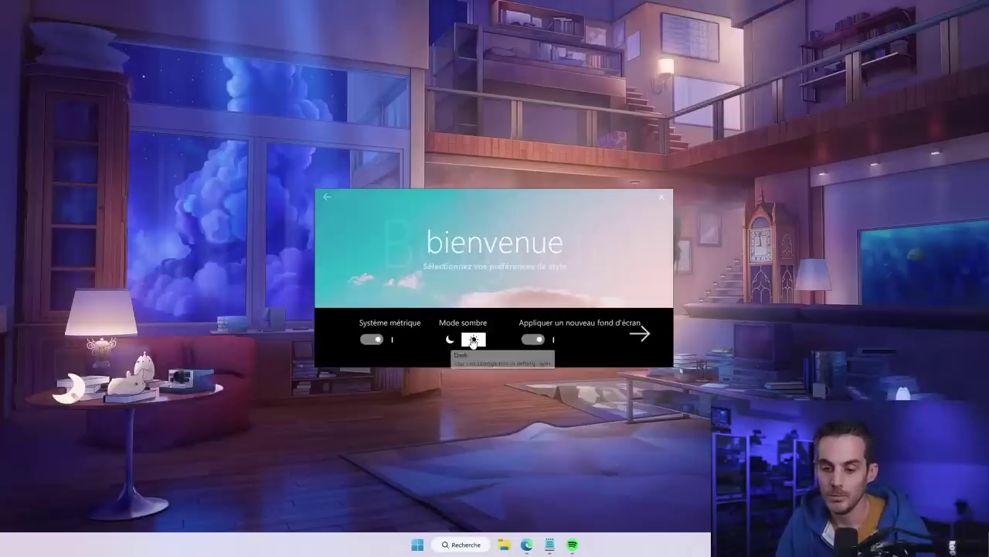
click(374, 340)
click(368, 338)
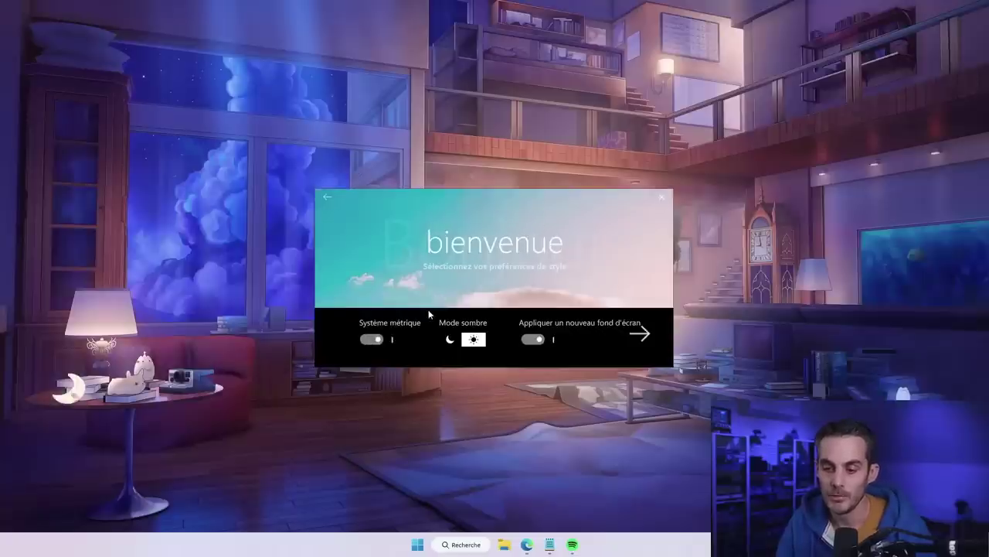
click(374, 340)
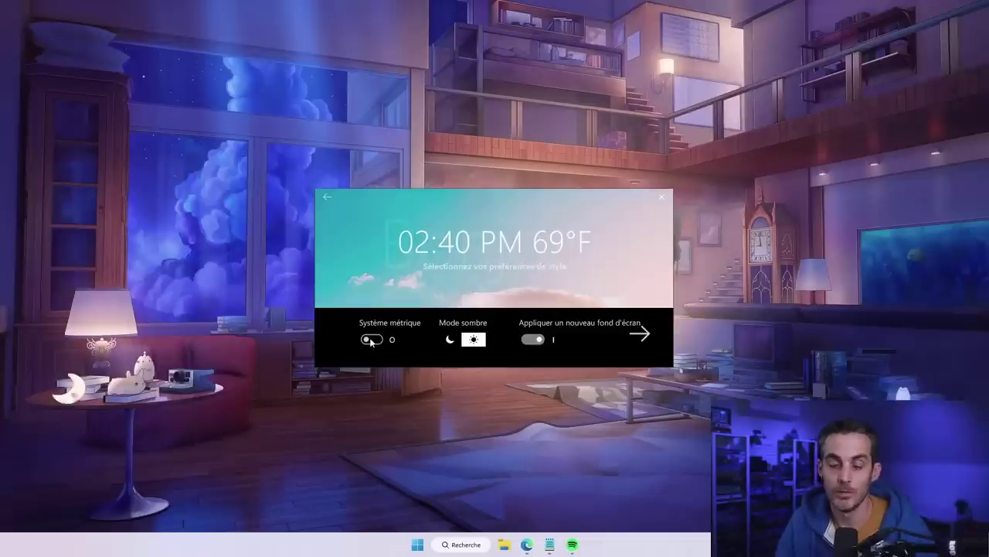
click(371, 340)
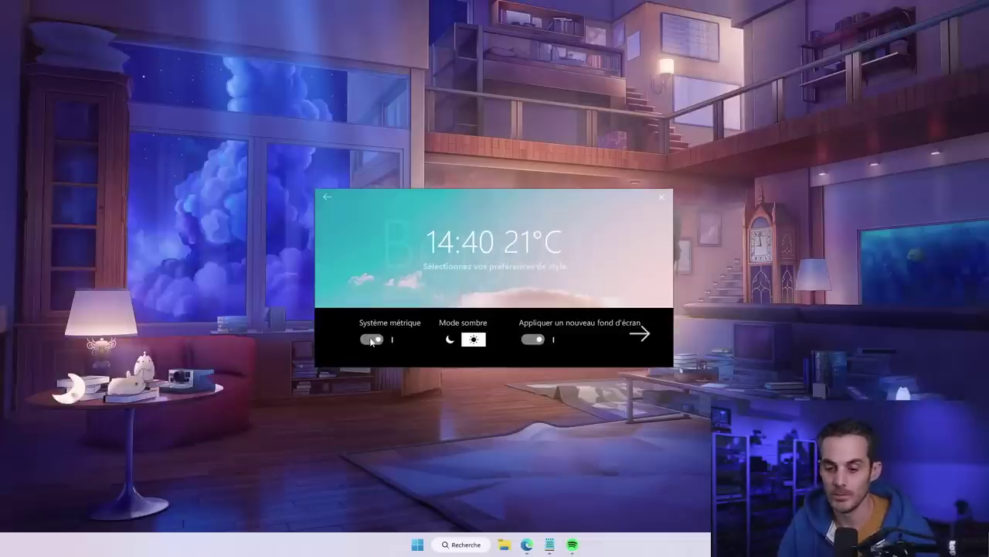
click(644, 335)
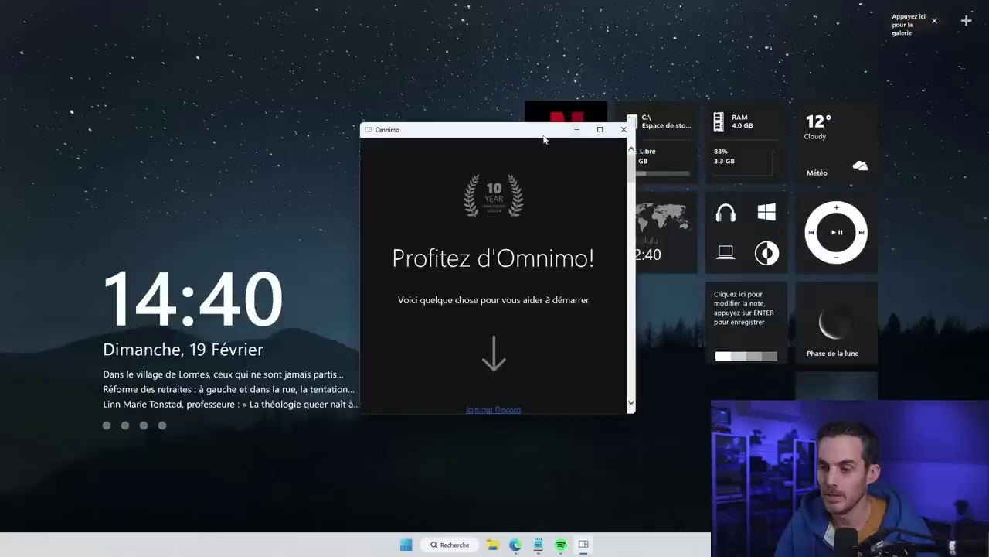
Move the Omnimo welcome window clear of the news widget, then open its pension reform headline in the browser and minimise the browser
drag(595, 130, 454, 129)
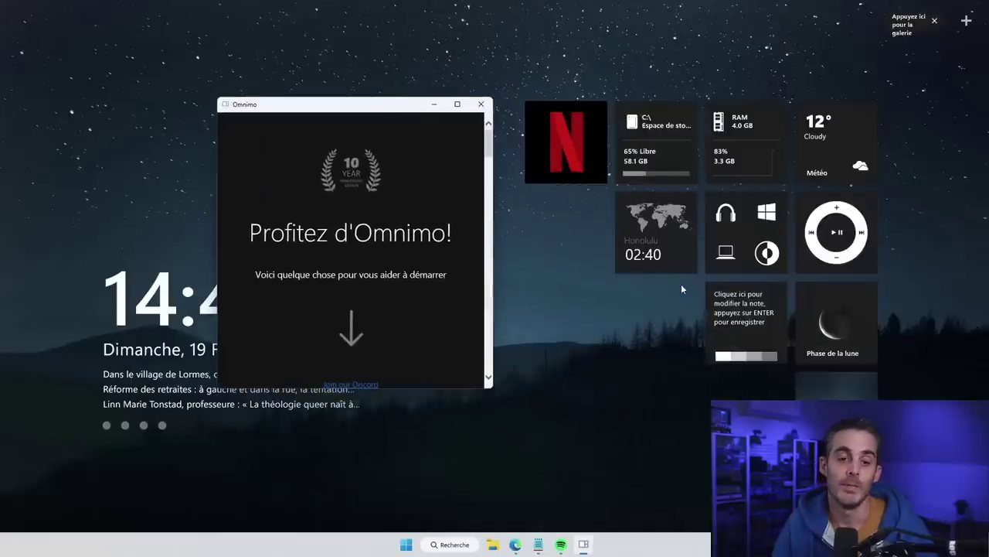
drag(372, 98, 668, 113)
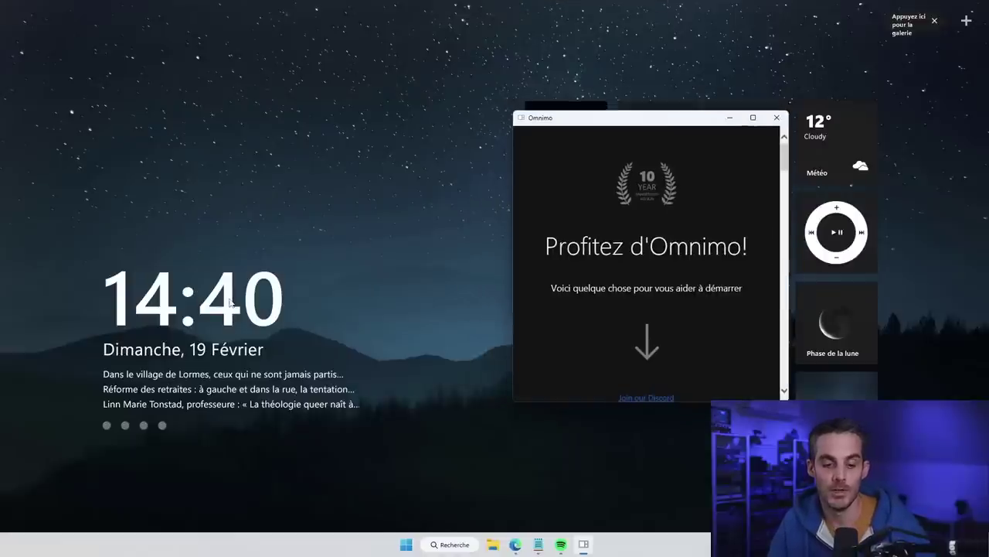
click(207, 389)
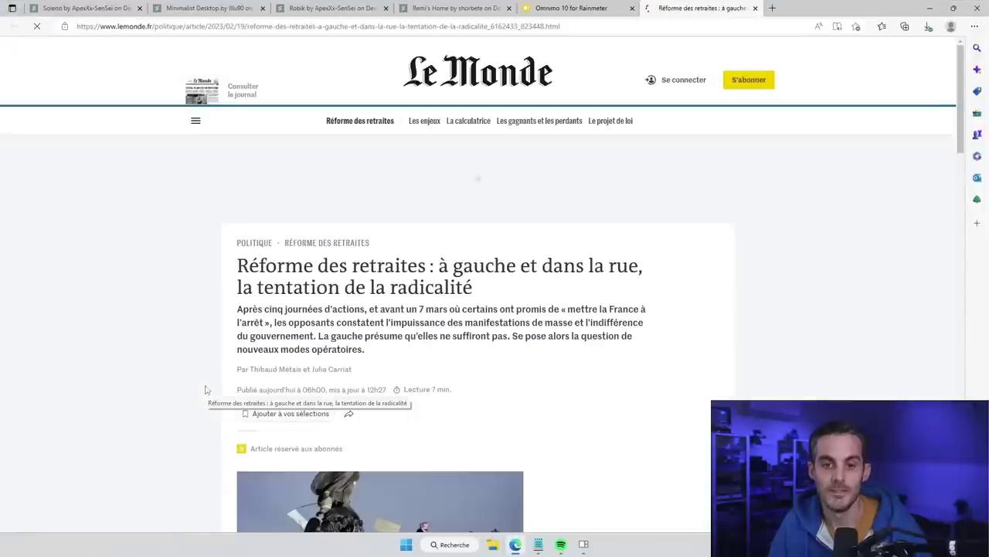
click(933, 8)
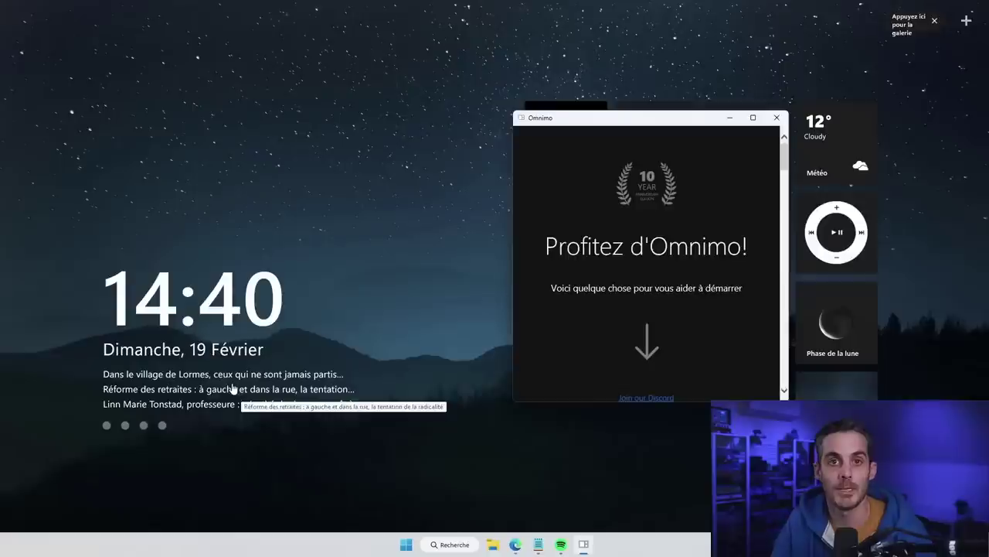
Move the Omnimo welcome window away from the tiles and browse its getting-started page down to the example desktops
drag(787, 158, 786, 190)
drag(685, 118, 347, 103)
drag(447, 164, 449, 321)
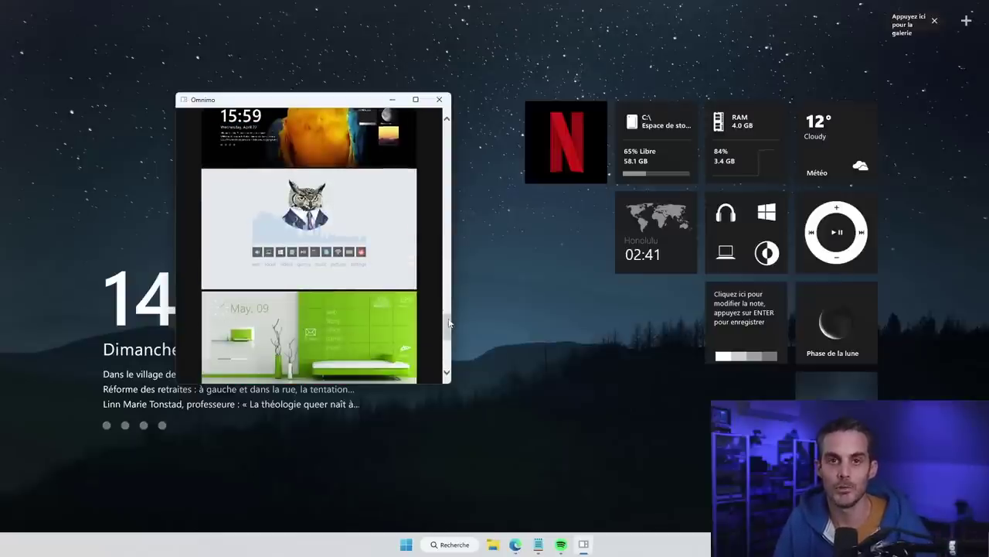